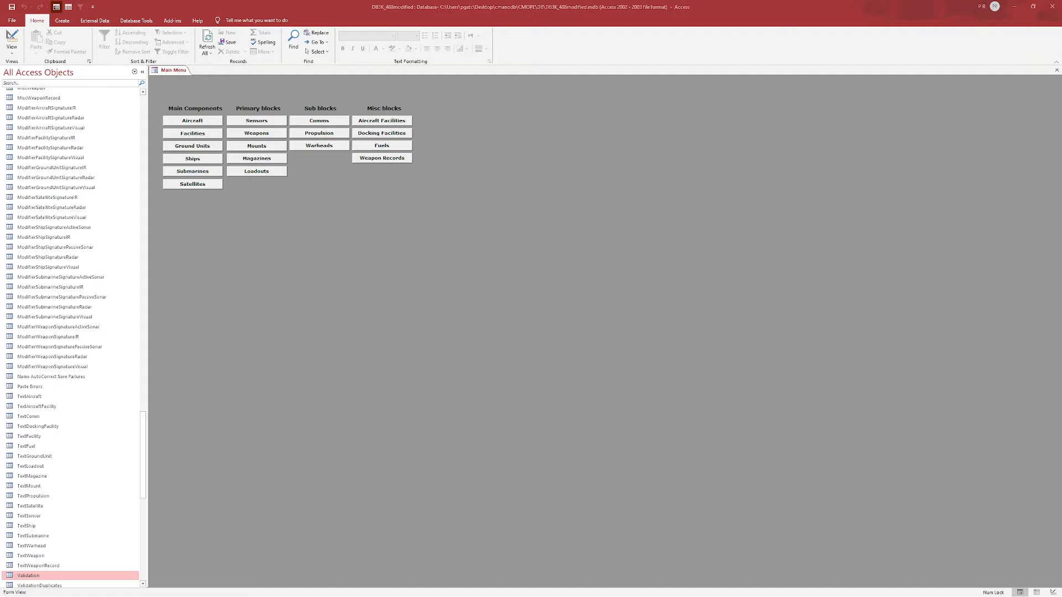
# - Review the ship-building flowchart in the reference manual, moving its window off the database
pyautogui.moveTo(513, 0); pyautogui.dragTo(515, 1)
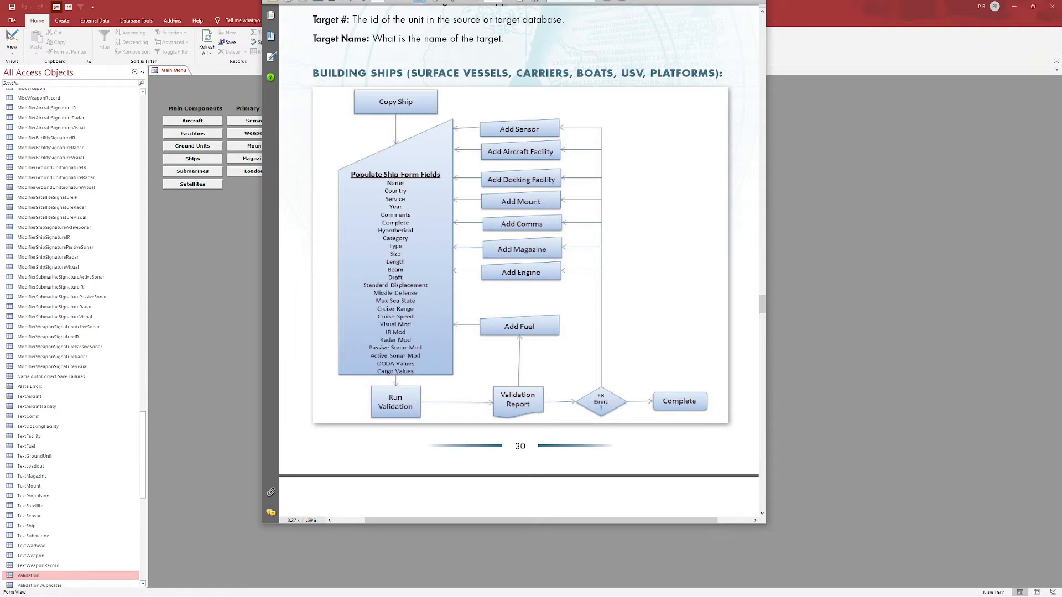
pyautogui.moveTo(515, 0); pyautogui.dragTo(326, 0)
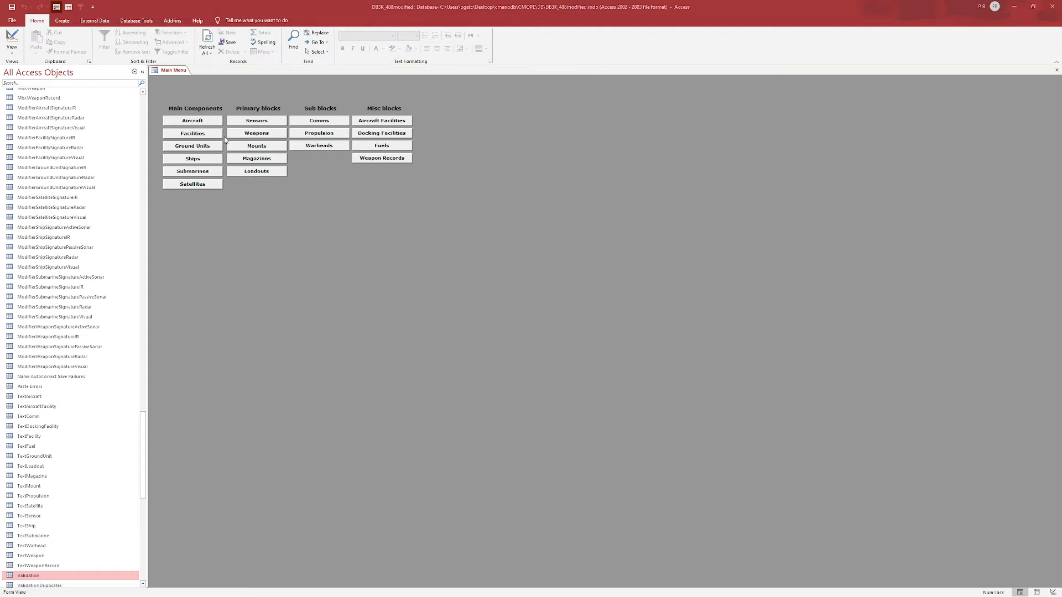
# - Open the Ships records from the main menu and show them all in datasheet view
pyautogui.click(209, 157)
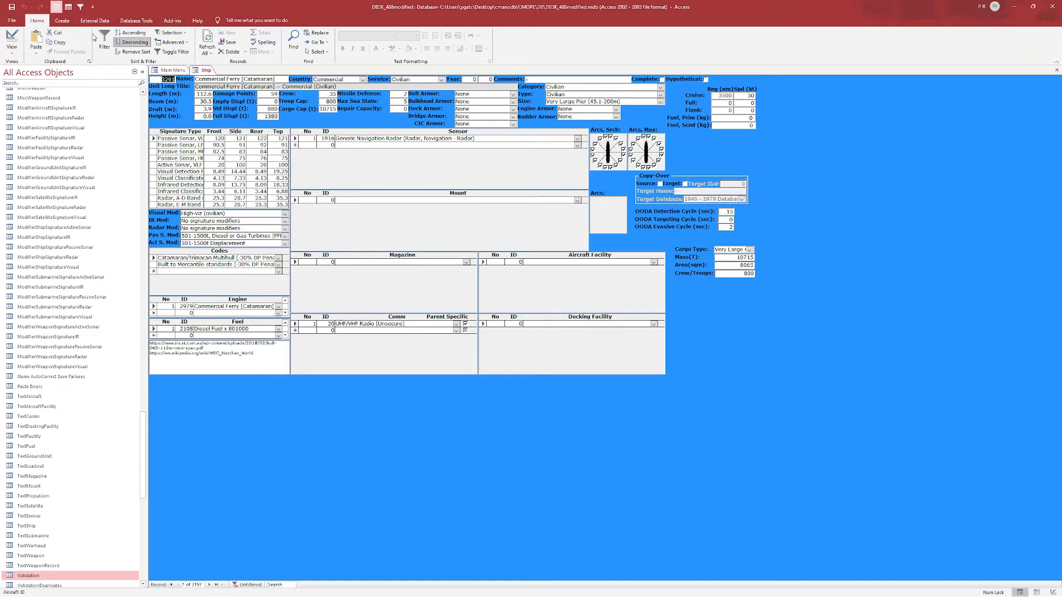
pyautogui.click(68, 7)
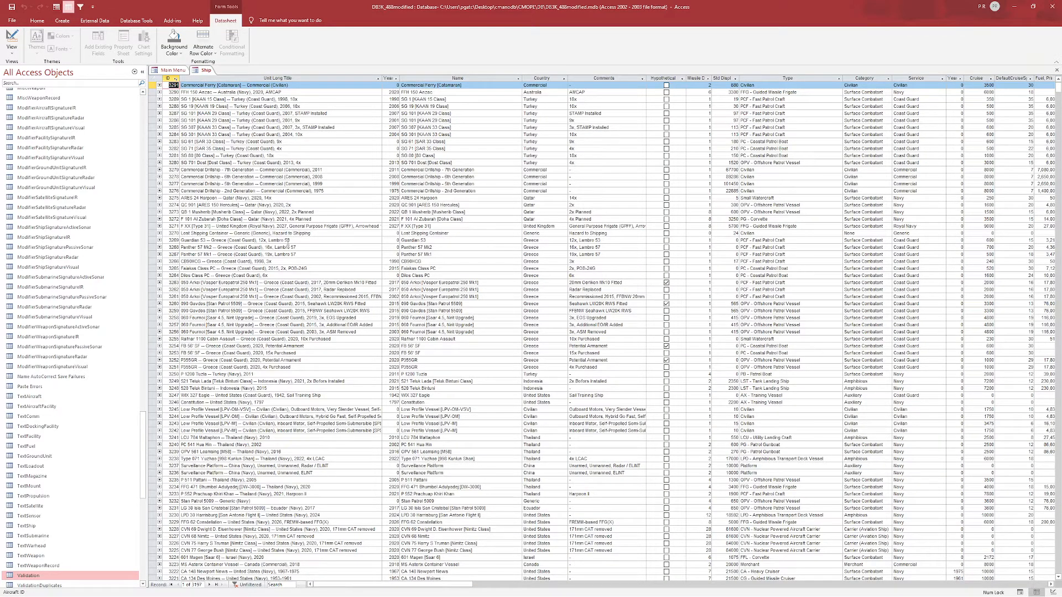
pyautogui.scroll(-13, 381, 287)
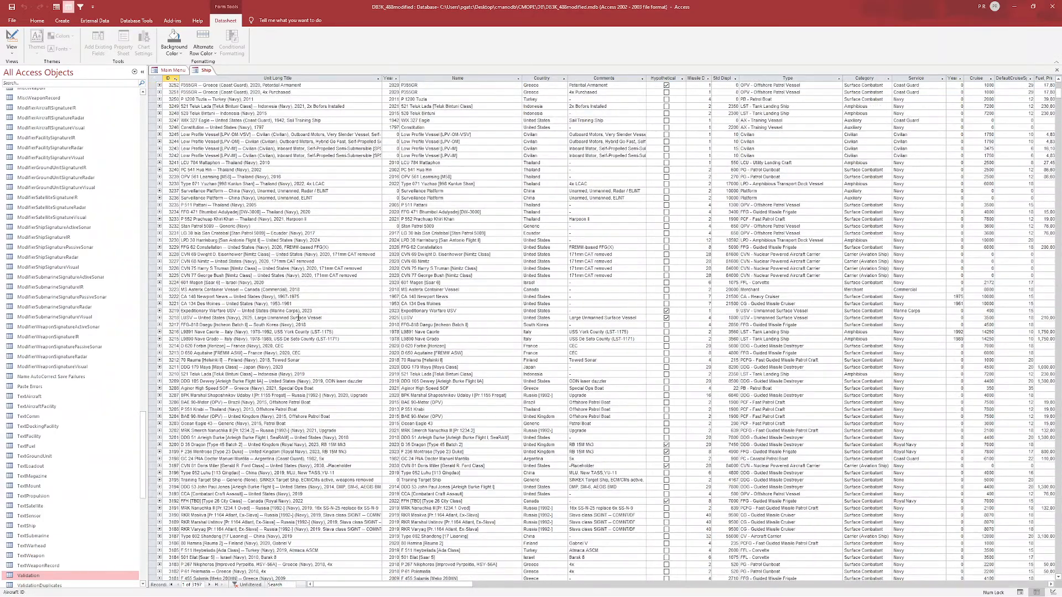
pyautogui.scroll(13, 298, 318)
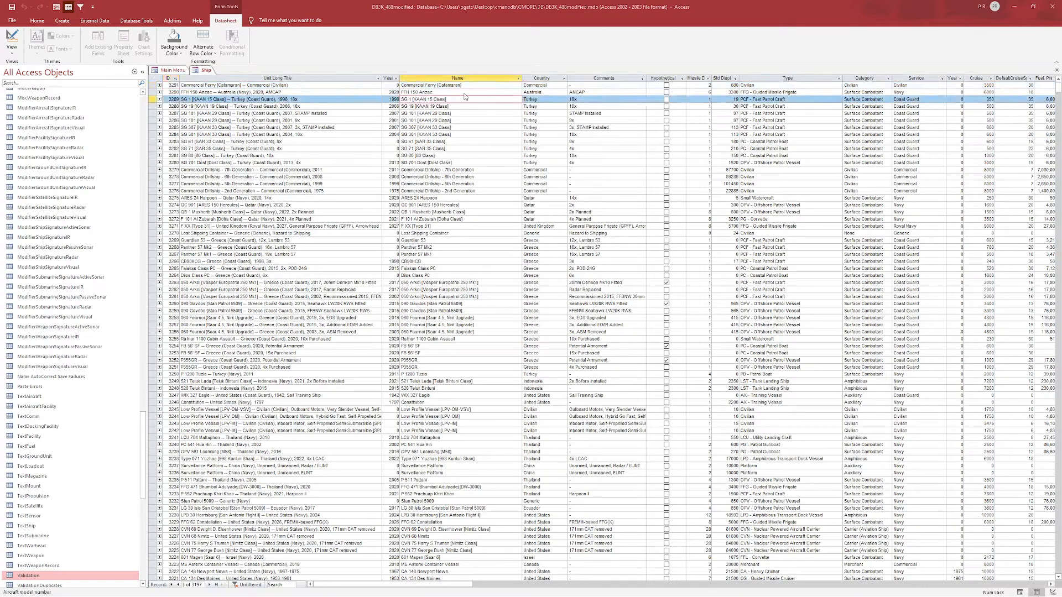
# - Filter the ship list to records whose Name contains "OSa"
pyautogui.click(467, 98)
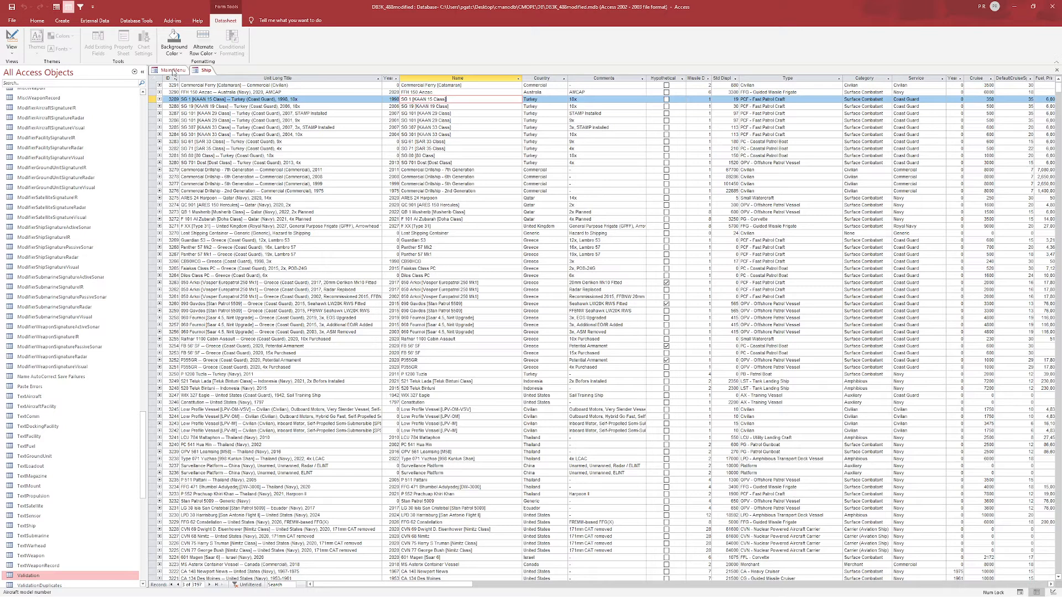
pyautogui.click(80, 8)
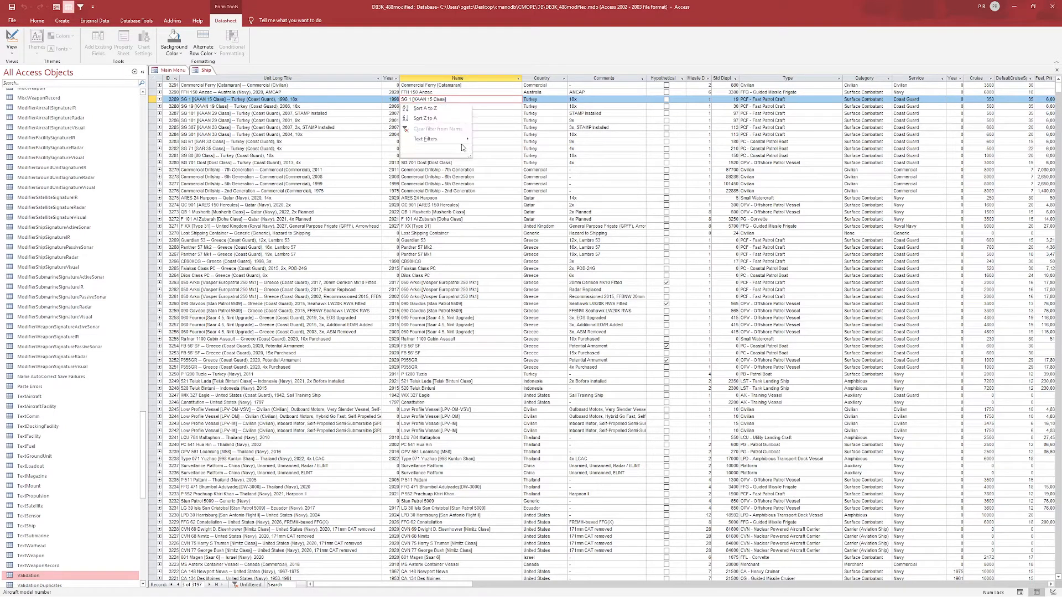
pyautogui.moveTo(464, 139)
pyautogui.click(511, 182)
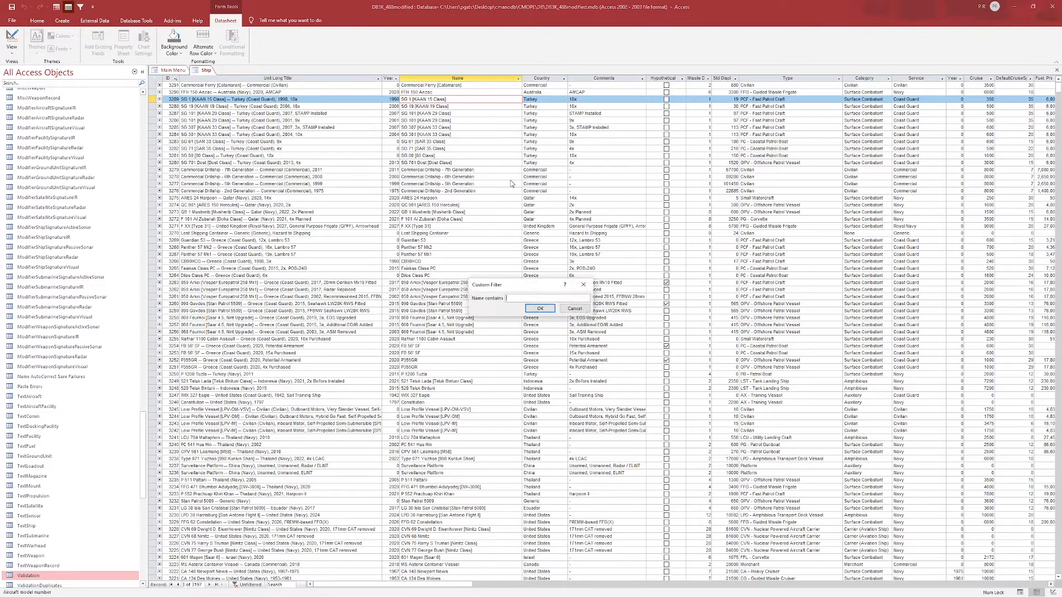
pyautogui.write('OSa')
pyautogui.press('Return')
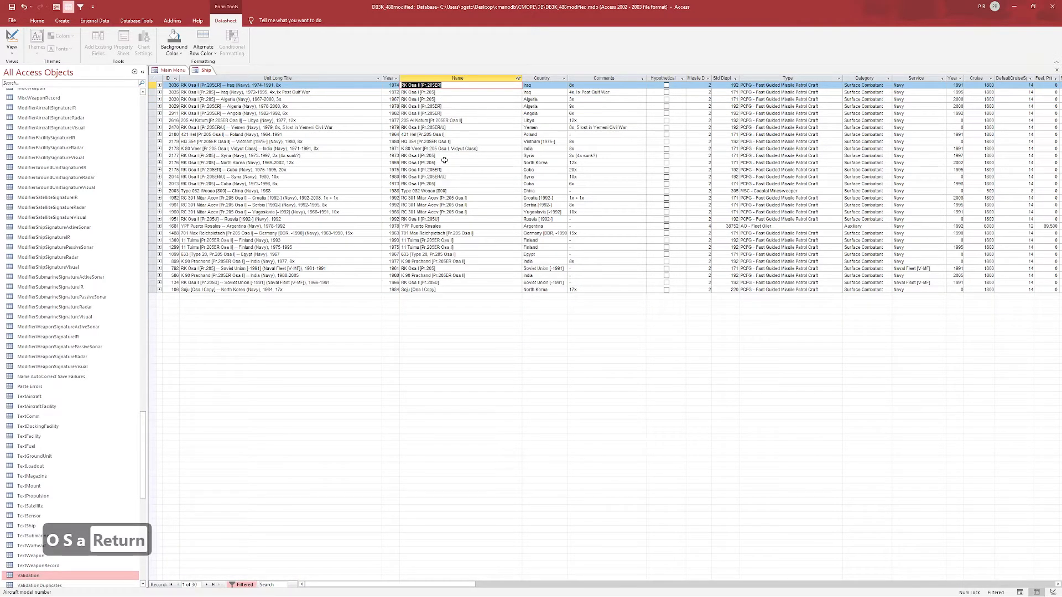
# - Duplicate the Soviet Union RK Osa II [Pr.205U] ship record, remove the filter and open the copy in form view
pyautogui.click(454, 283)
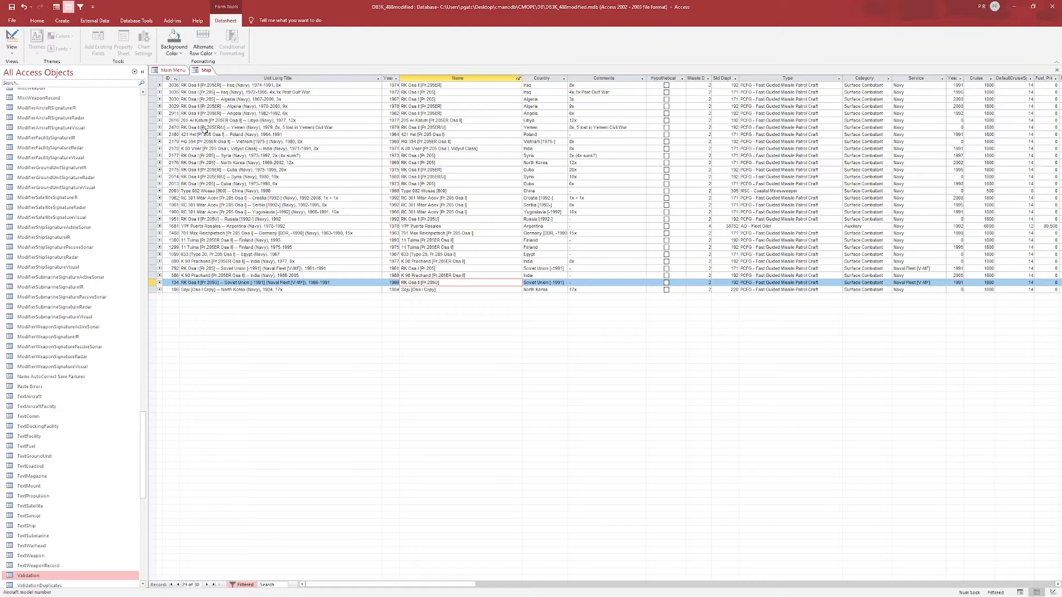
pyautogui.click(172, 21)
pyautogui.click(220, 43)
pyautogui.click(219, 52)
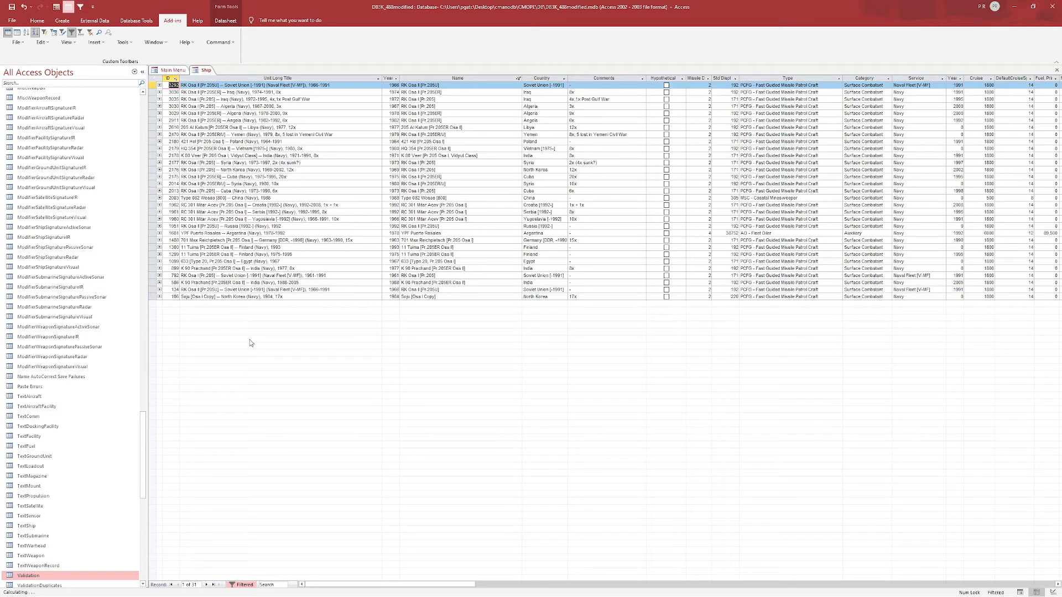
pyautogui.click(245, 585)
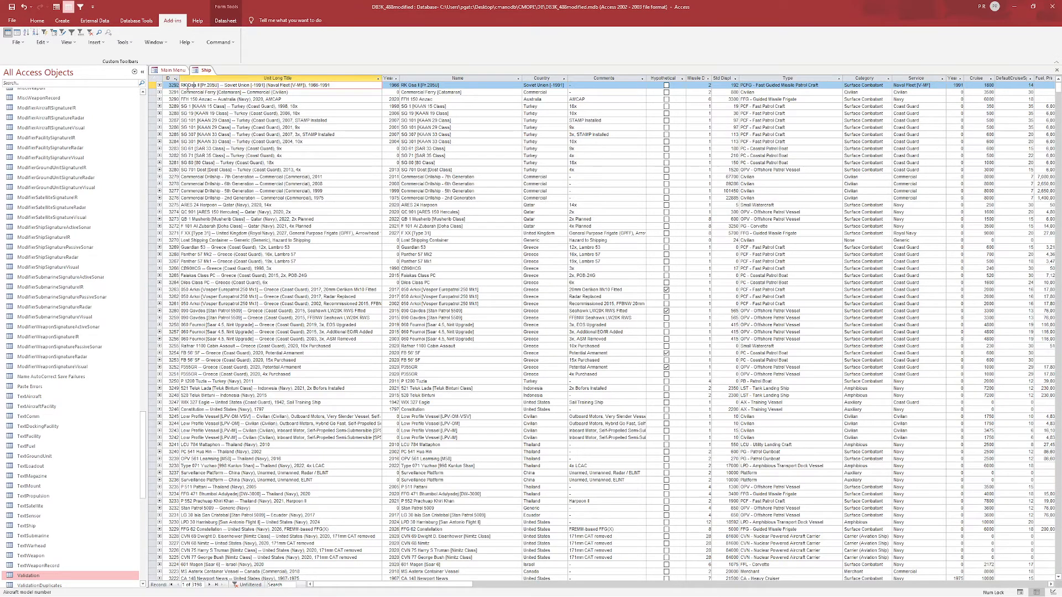
pyautogui.click(56, 7)
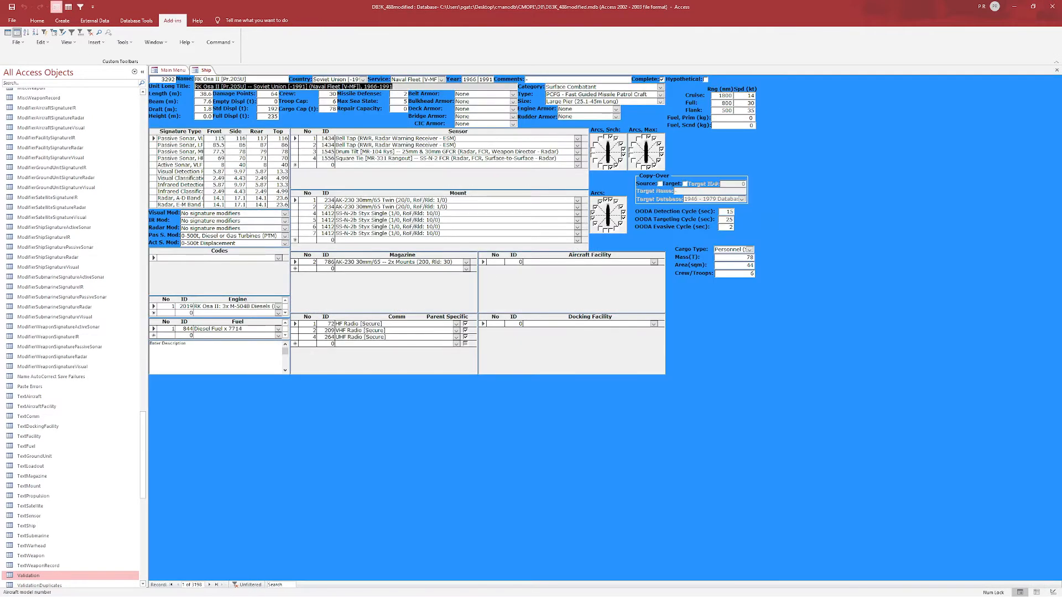
# - Check the manual's ship-building flowchart and rename the copied ship to "RK Osa II [Pr.205UM]"
pyautogui.moveTo(332, 0); pyautogui.dragTo(766, 0)
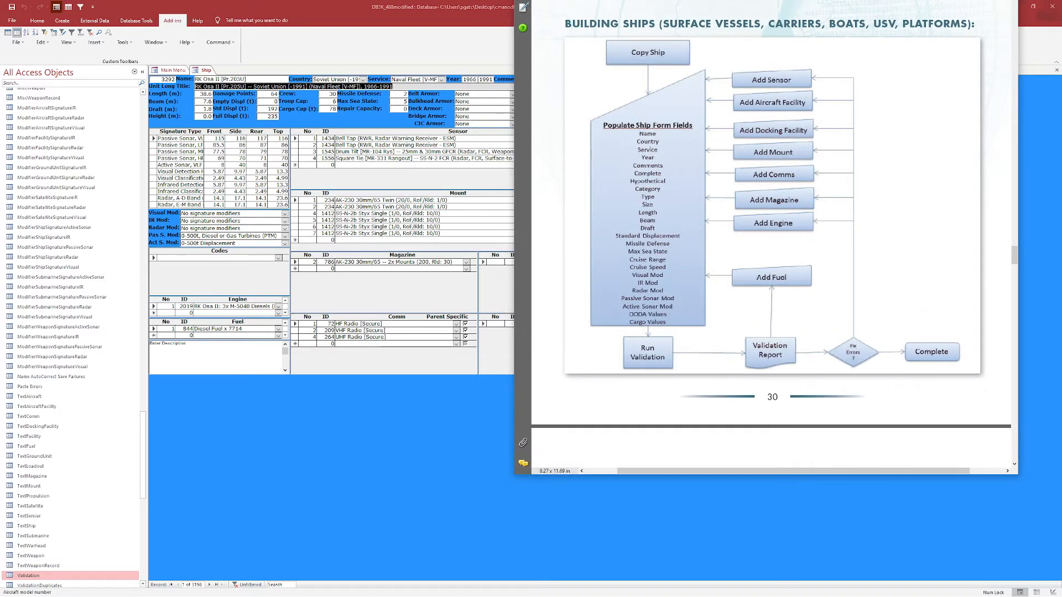
pyautogui.click(264, 81)
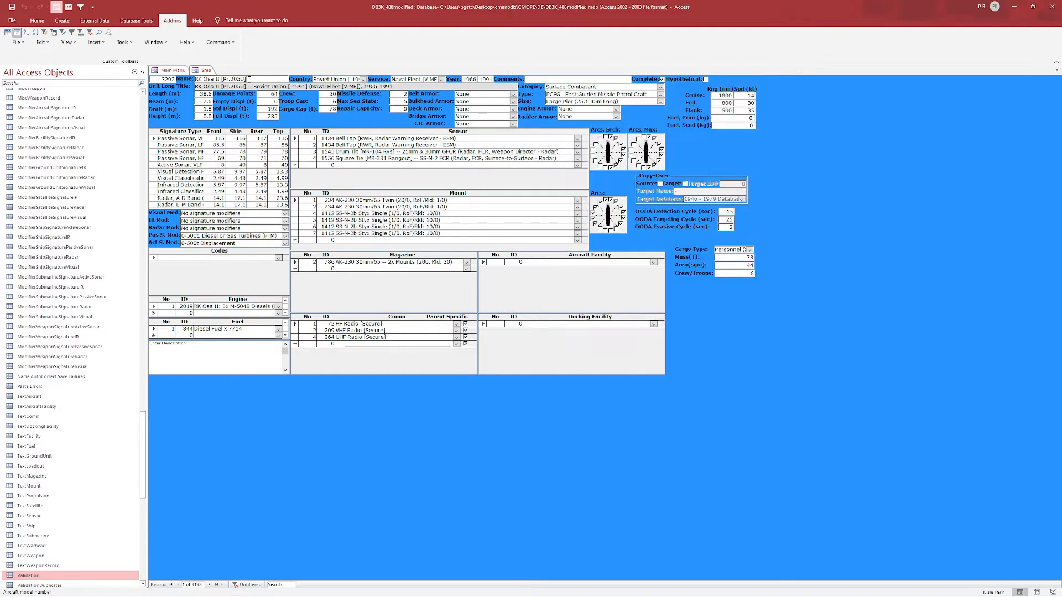
pyautogui.write('M')
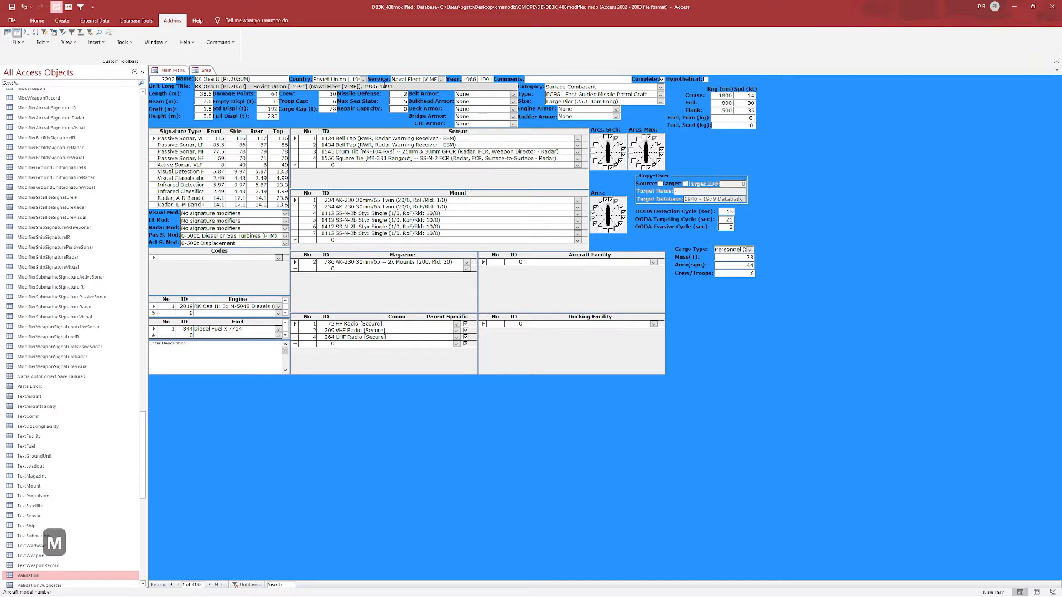
# - Set the ship's country to Russia [1992-]
pyautogui.click(363, 80)
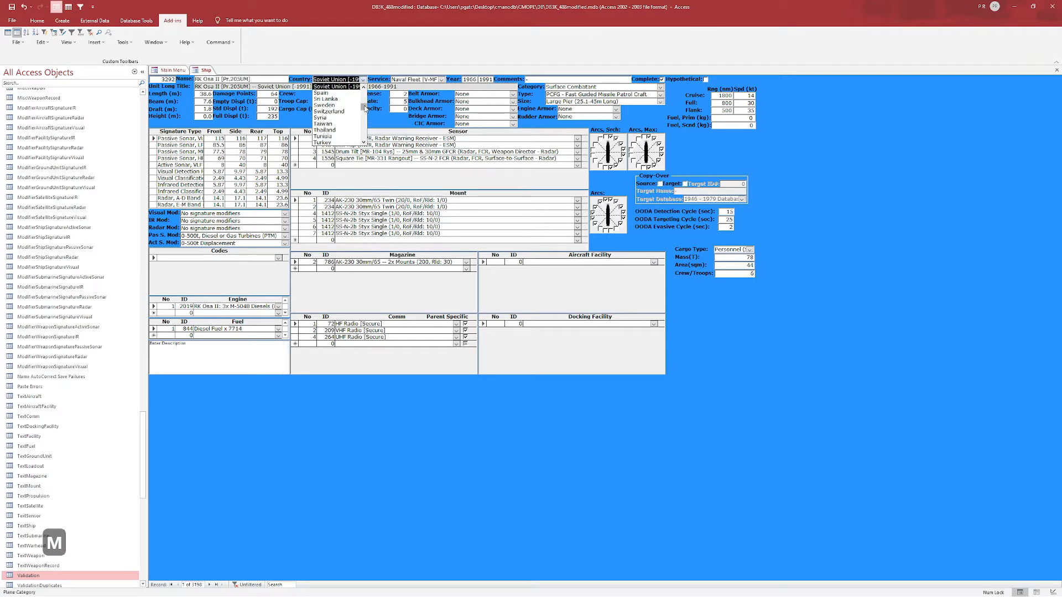
pyautogui.scroll(8, 354, 102)
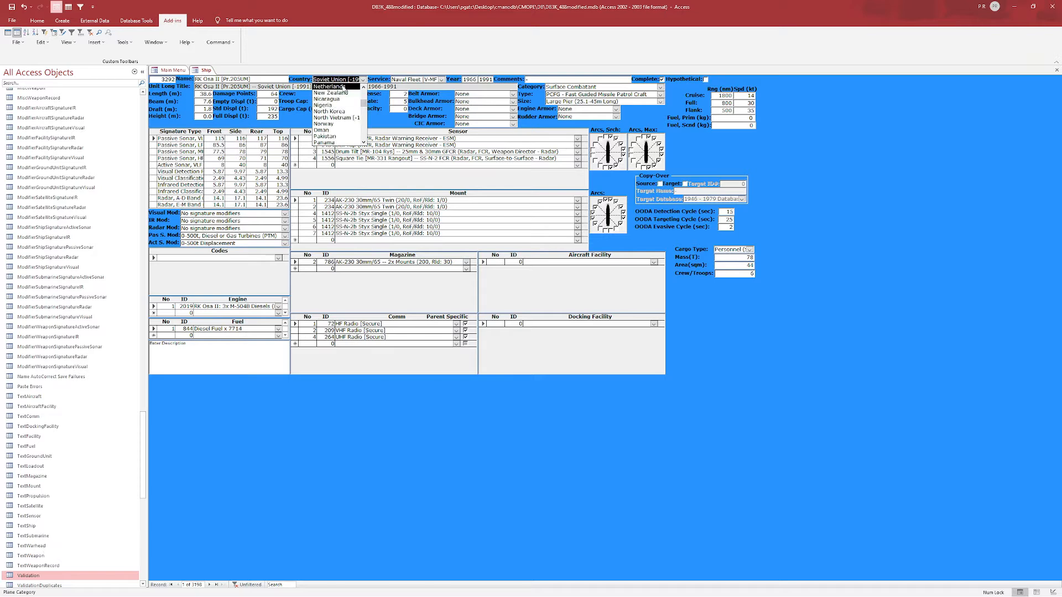
pyautogui.write('Russia [1992-')
pyautogui.press('Return')
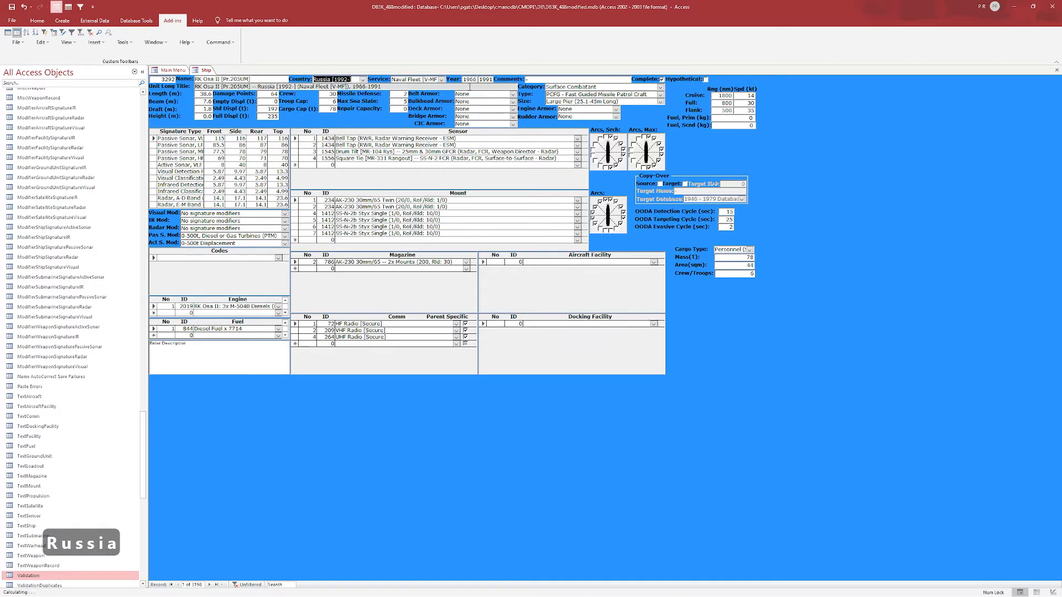
# - Set the ship's service years to 2004 and 2025
pyautogui.doubleClick(469, 80)
pyautogui.write('1')
pyautogui.press('BackSpace')
pyautogui.write('2')
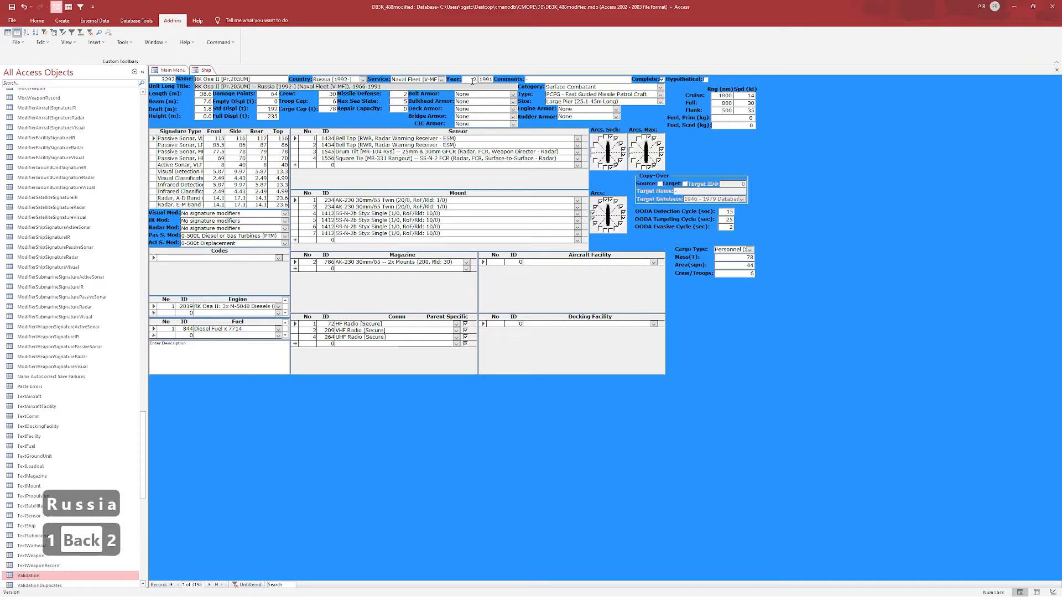
pyautogui.write('004')
pyautogui.press('Tab')
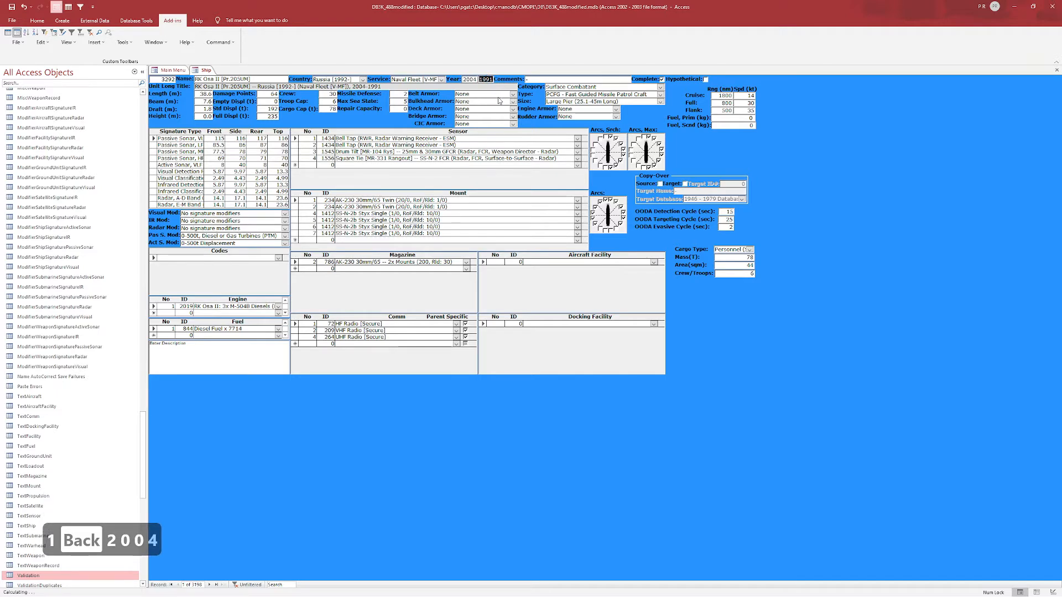
pyautogui.write('2025')
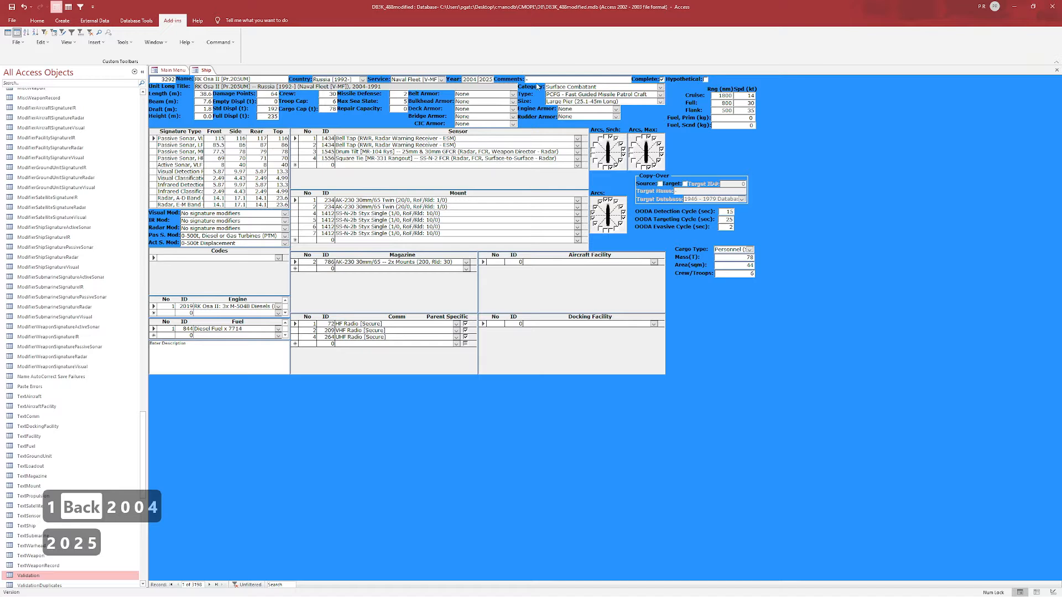
# - Enter "Naval vessel for testing" as the ship's comment and mark the ship as hypothetical
pyautogui.click(535, 79)
pyautogui.press('BackSpace')
pyautogui.write('Naval')
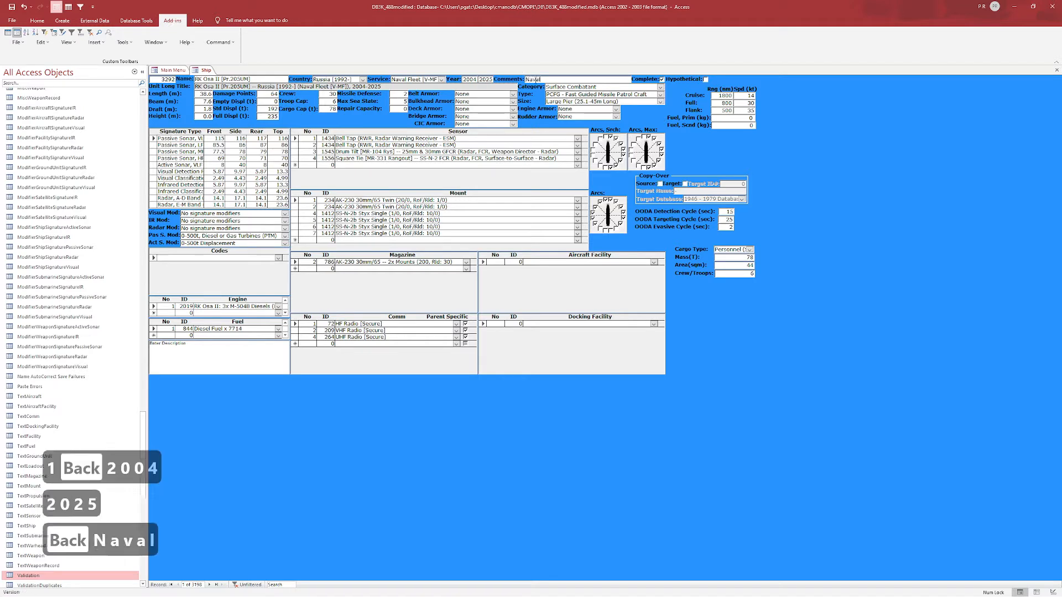
pyautogui.write(' vessel for te')
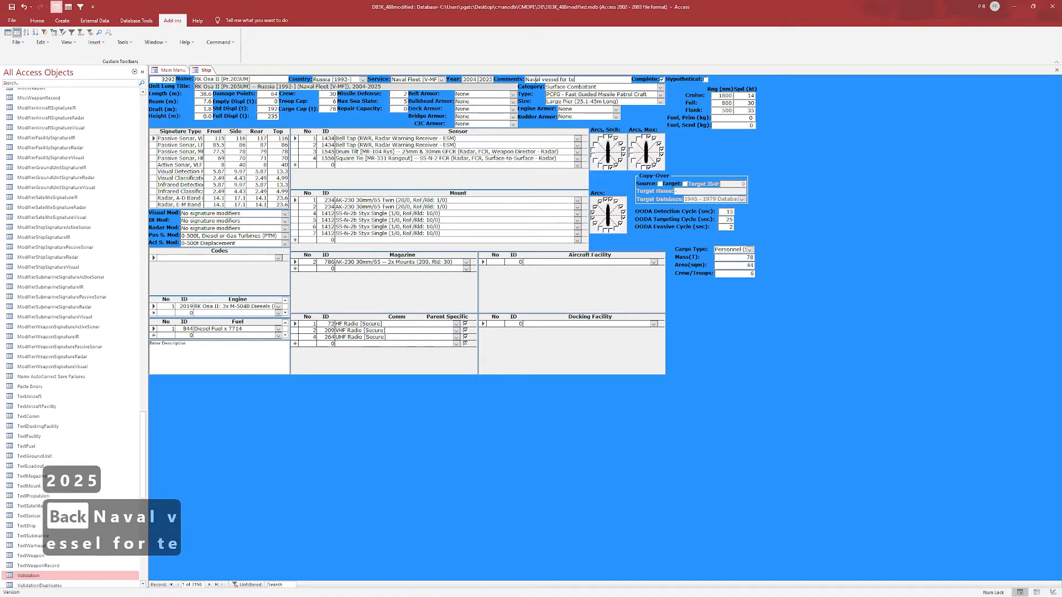
pyautogui.write('sting')
pyautogui.click(706, 79)
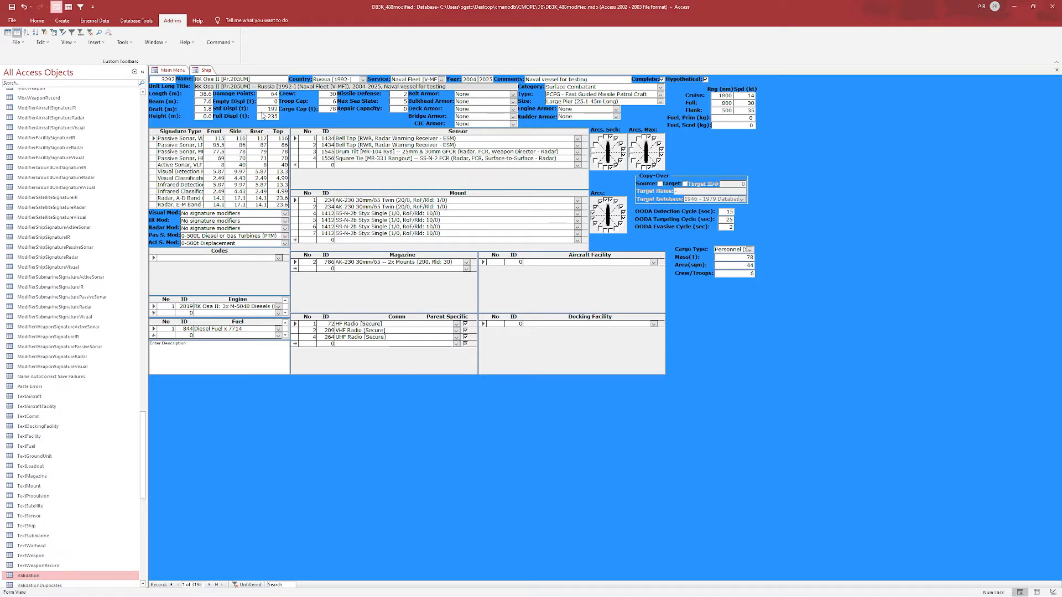
# - Set the crew to 24 and the belt armor to Light (Assault Rifle Resistant)
pyautogui.doubleClick(334, 94)
pyautogui.write('24')
pyautogui.click(512, 95)
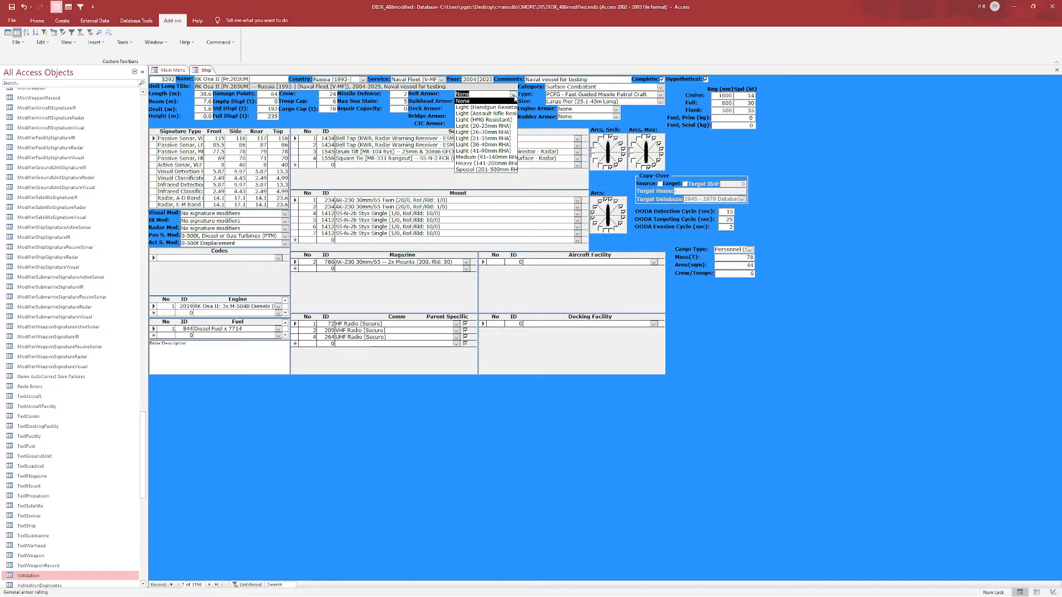
pyautogui.click(512, 113)
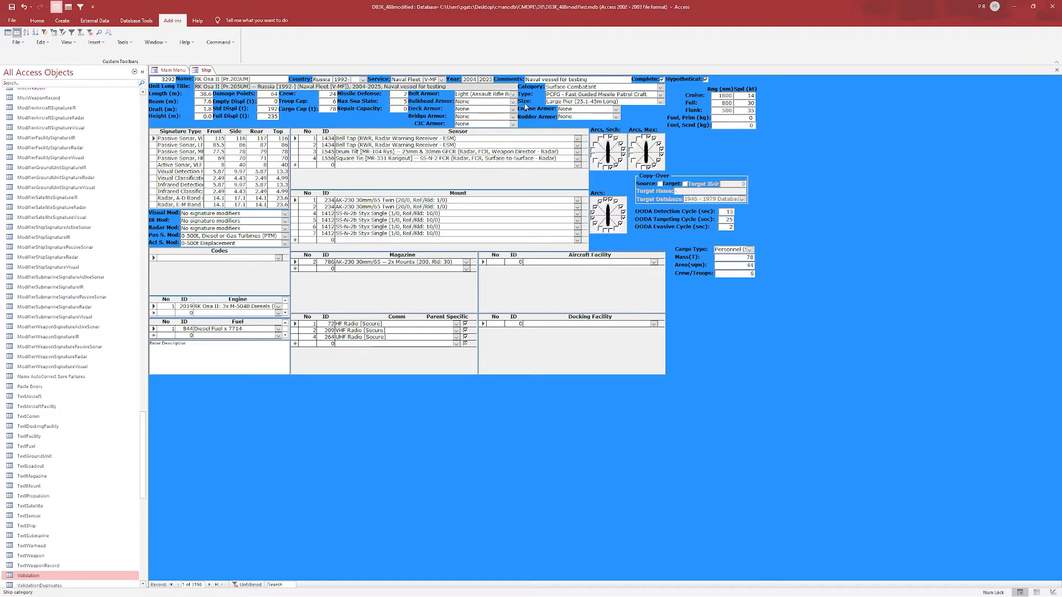
# - Set bulkhead, deck and bridge armor to Light (Assault Rifle Resistant) and CIC armor to Light (HMG Resistant)
pyautogui.click(512, 101)
pyautogui.click(510, 120)
pyautogui.press('Tab')
pyautogui.click(513, 109)
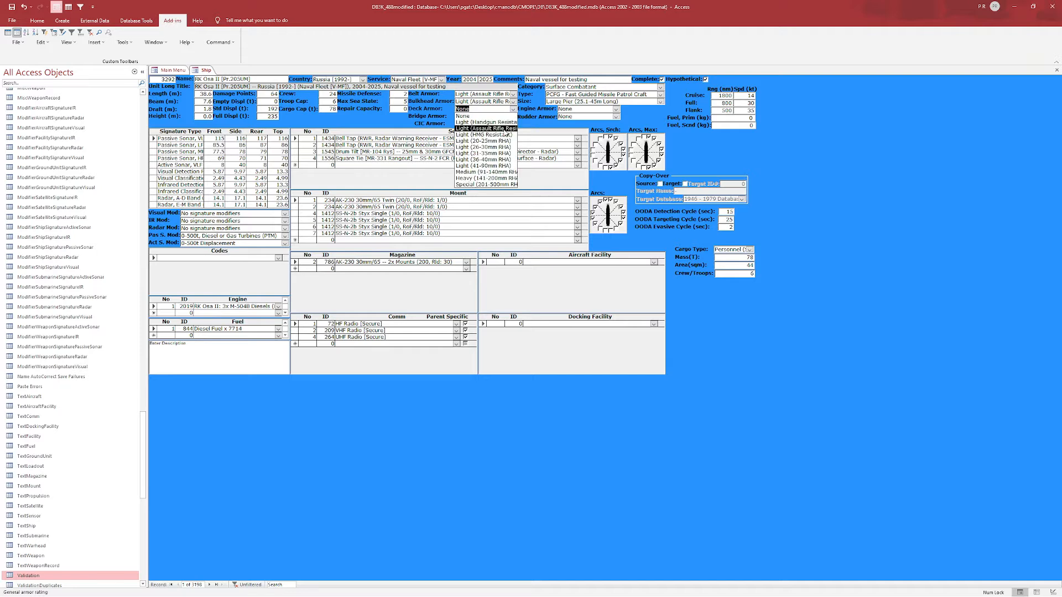
pyautogui.click(506, 129)
pyautogui.click(513, 117)
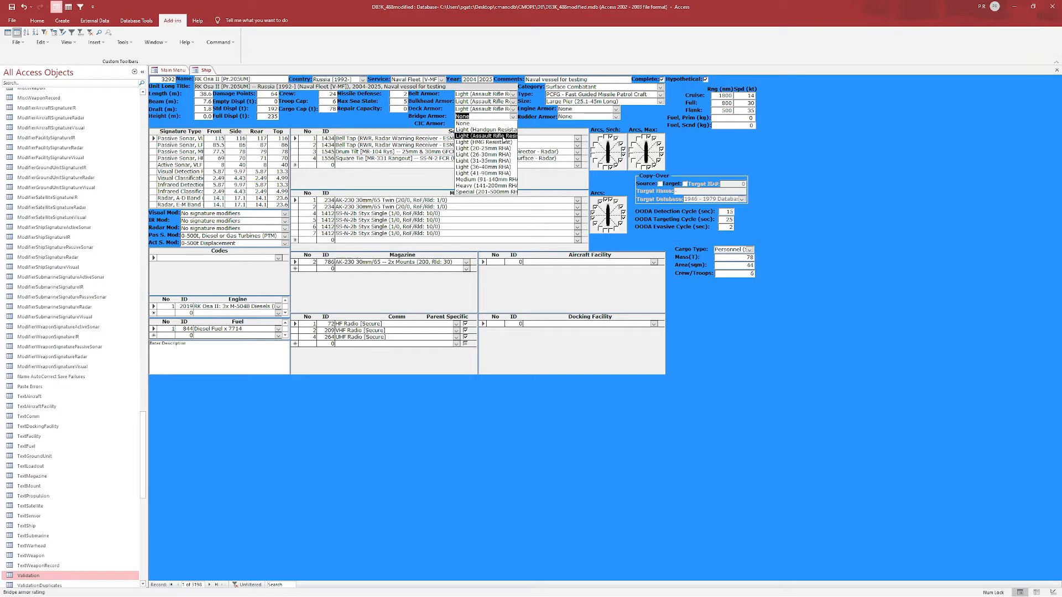
pyautogui.click(504, 136)
pyautogui.click(512, 124)
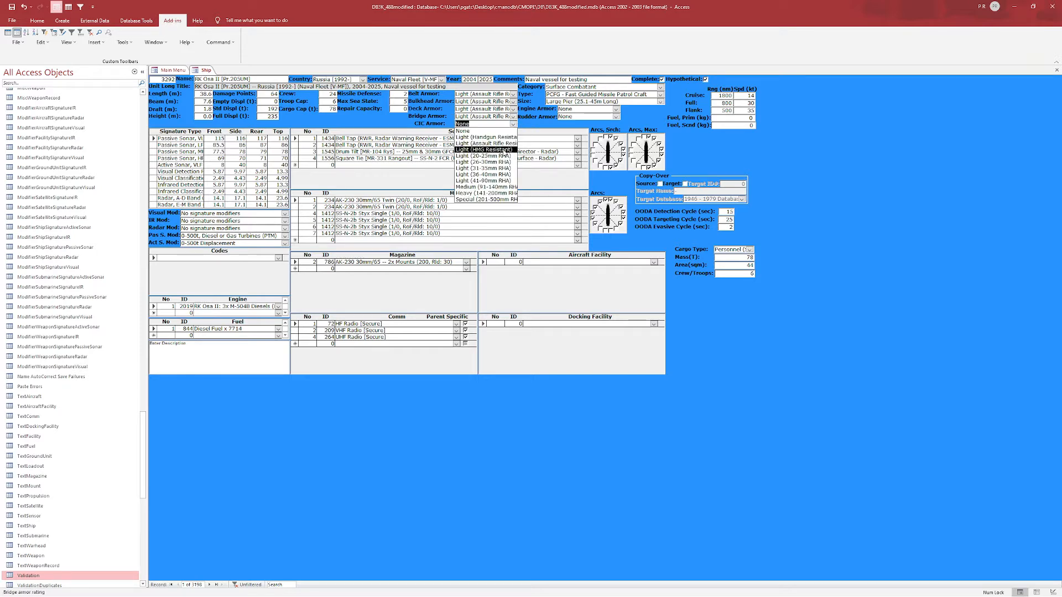
pyautogui.click(504, 151)
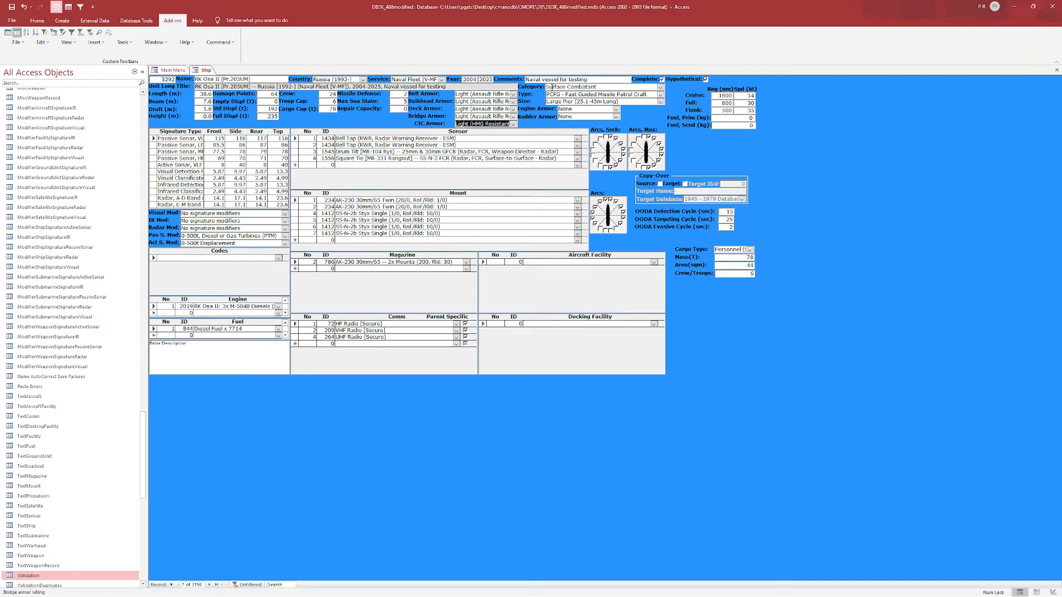
# - Look over the available Category and Type options for the ship, leaving the current selections
pyautogui.click(660, 87)
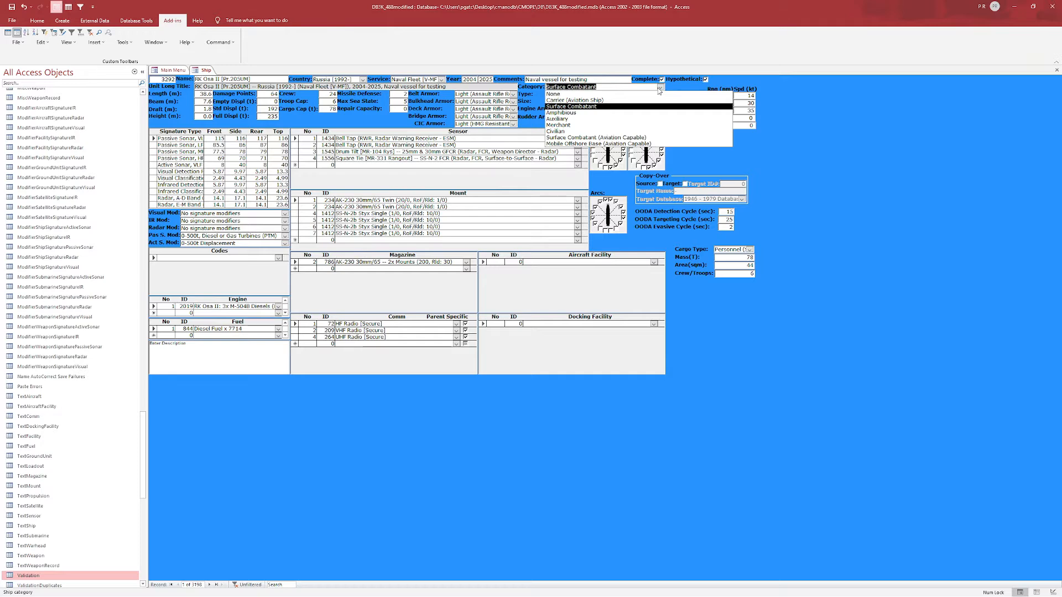
pyautogui.click(661, 99)
pyautogui.click(660, 97)
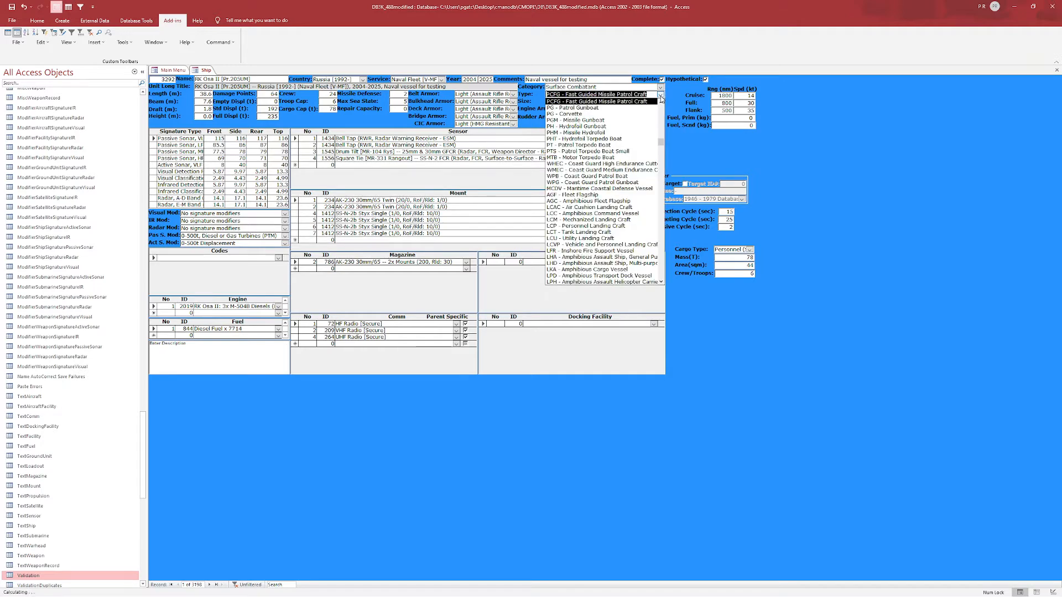
pyautogui.click(662, 98)
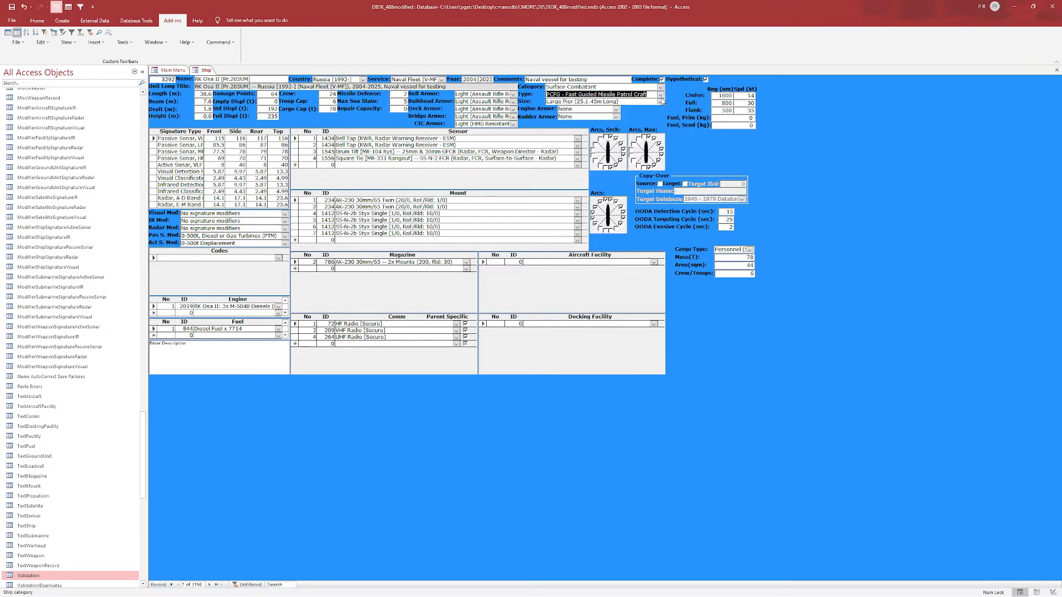
# - Set the ship's engine armor and rudder armor to Light (Assault Rifle Resistant), leaving the size selection as is
pyautogui.click(662, 104)
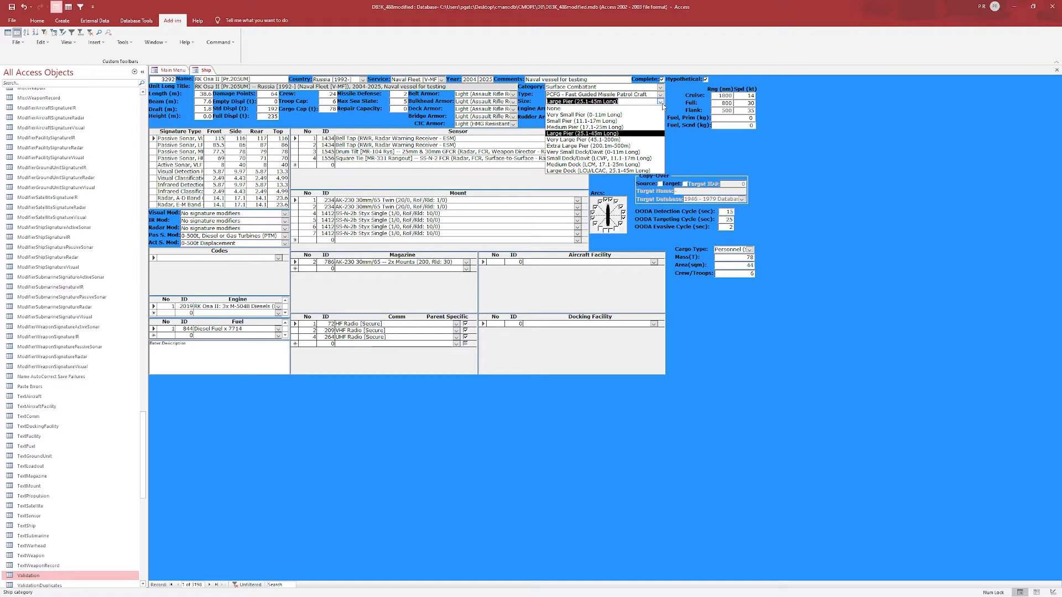
pyautogui.click(661, 102)
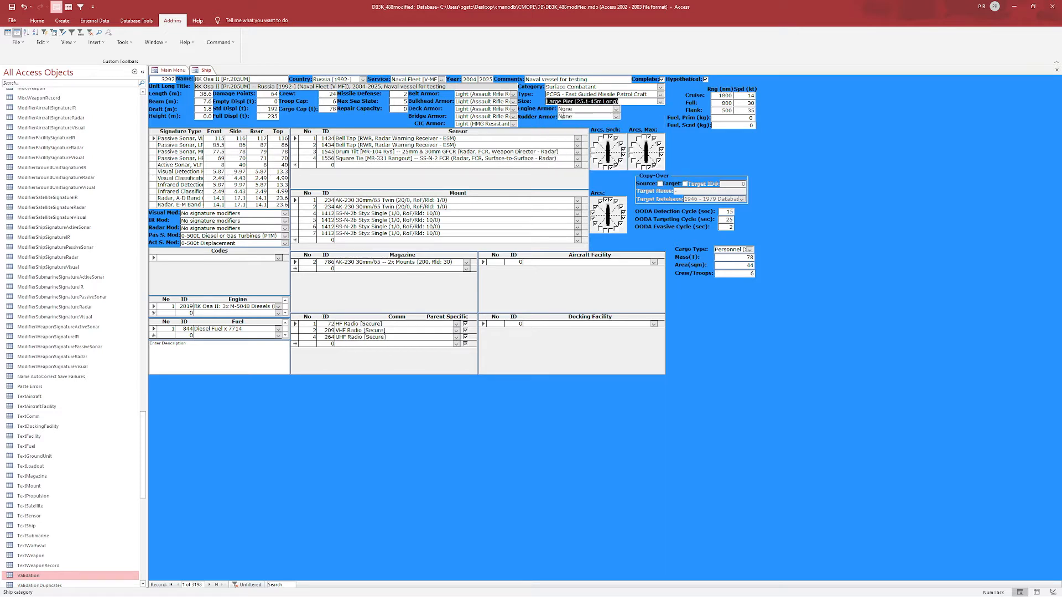
pyautogui.click(615, 109)
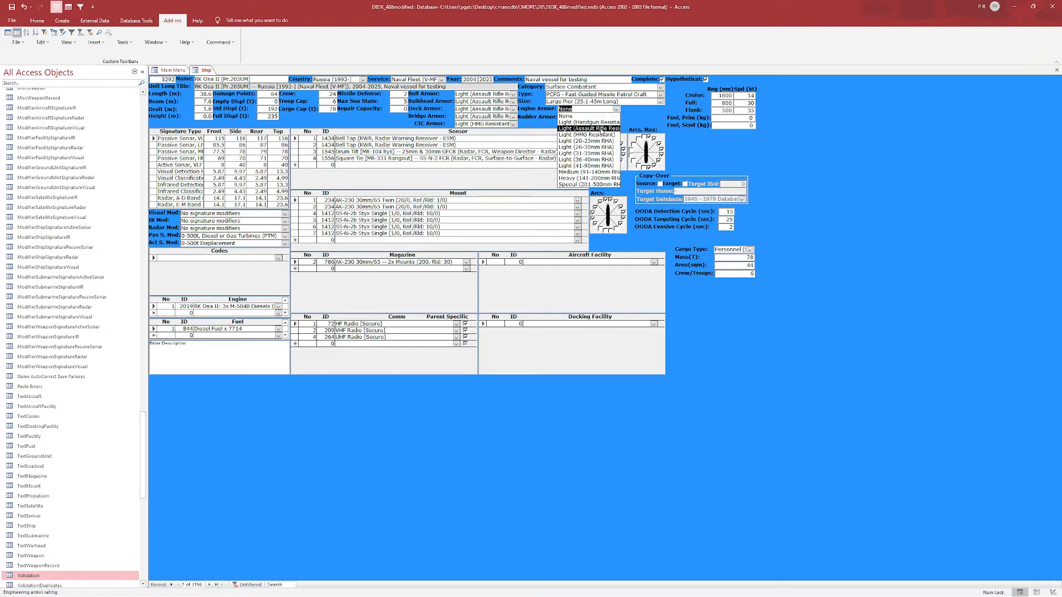
pyautogui.click(601, 128)
pyautogui.click(602, 137)
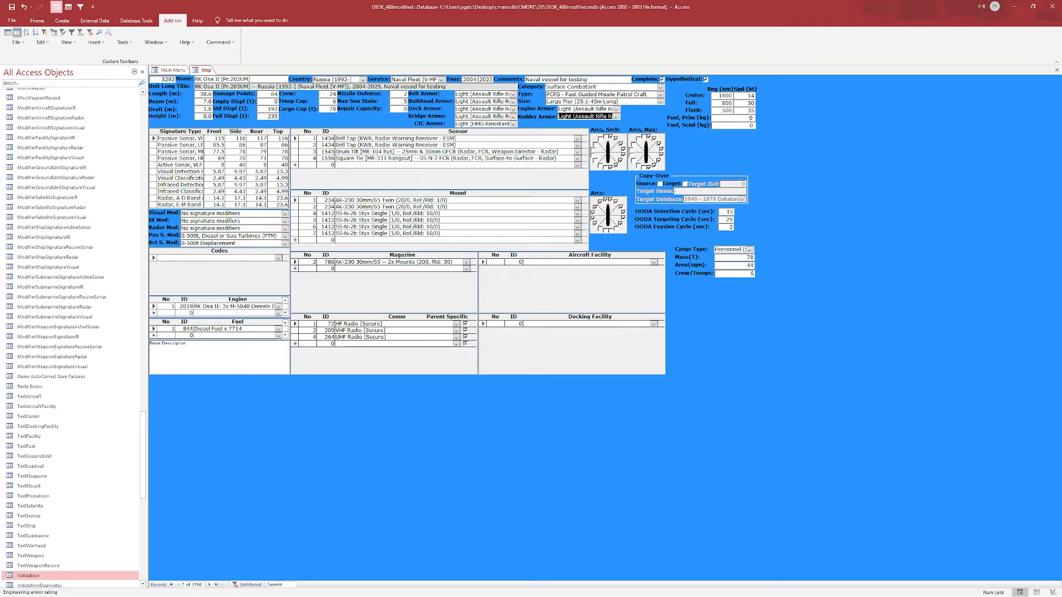
# - Consult the Building Ships flowchart in the PDF manual for the ship form fields, components and validation sequence
pyautogui.moveTo(769, 0); pyautogui.dragTo(752, 2)
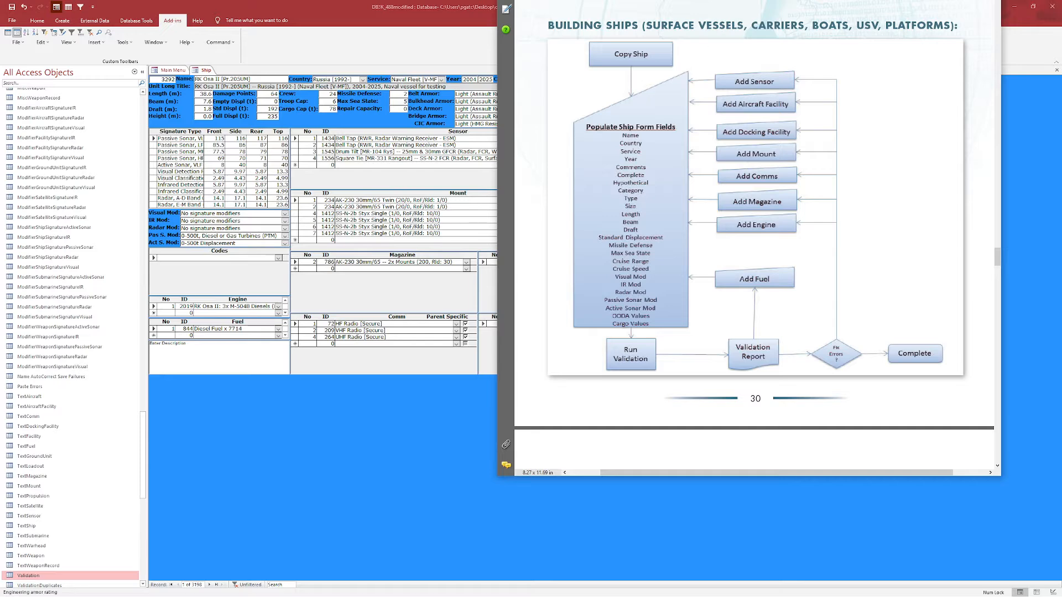
pyautogui.moveTo(752, 0); pyautogui.dragTo(653, 0)
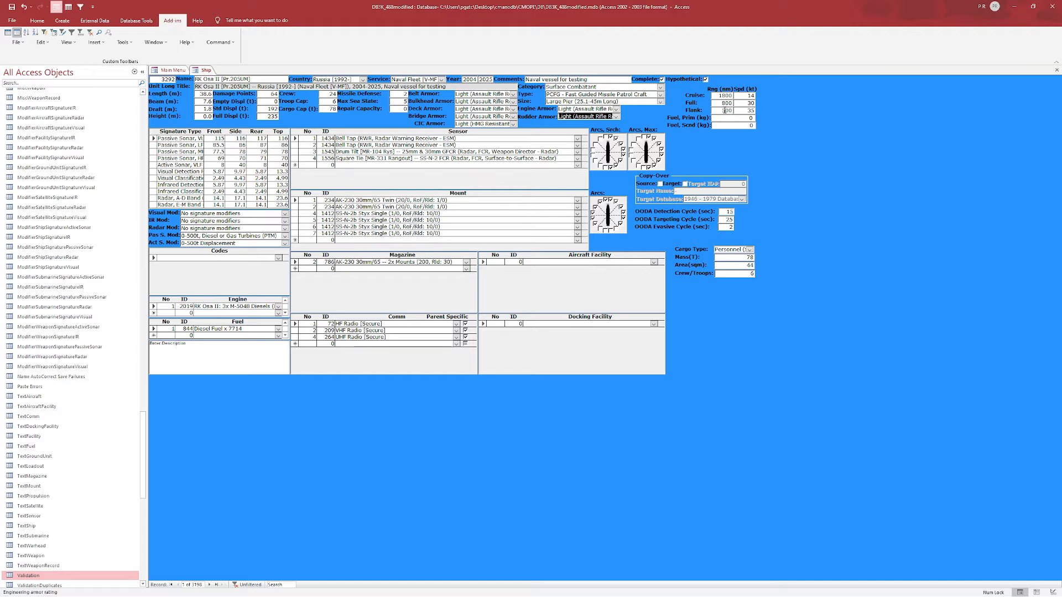
# - Set the ship's flank range to 550 nm and its full-speed range to 880 nm
pyautogui.doubleClick(724, 110)
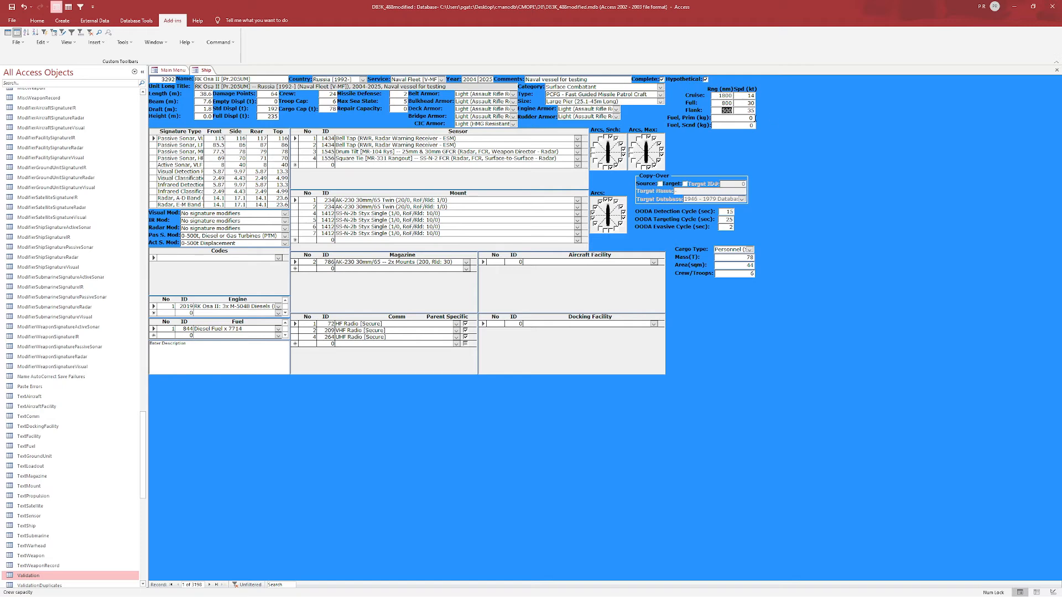
pyautogui.write('550')
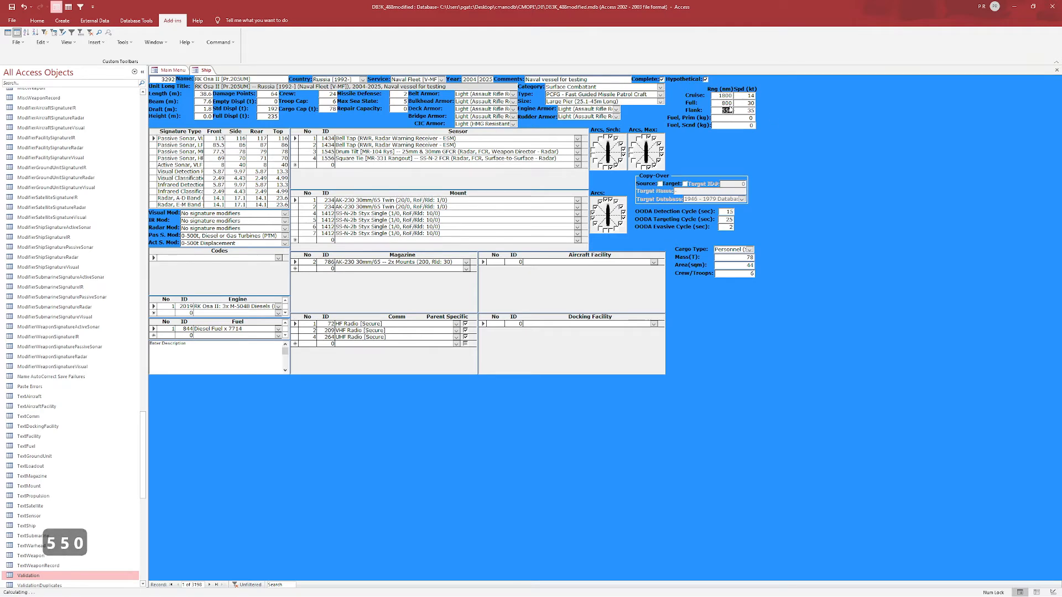
pyautogui.click(727, 103)
pyautogui.press('Delete')
pyautogui.write('8')
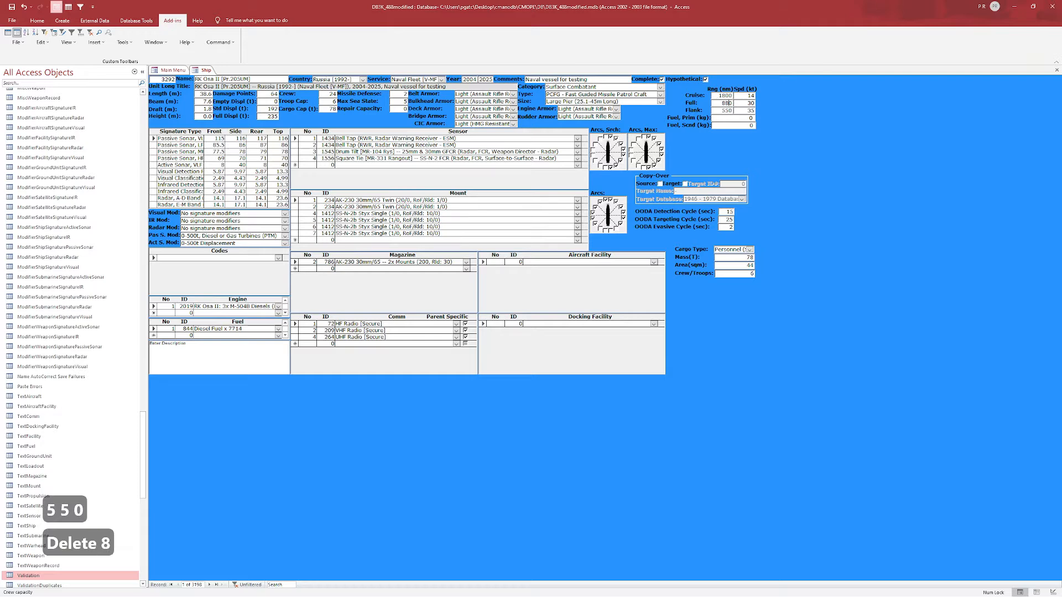
# - Set the ship's cruise range to 1980 nm
pyautogui.click(732, 96)
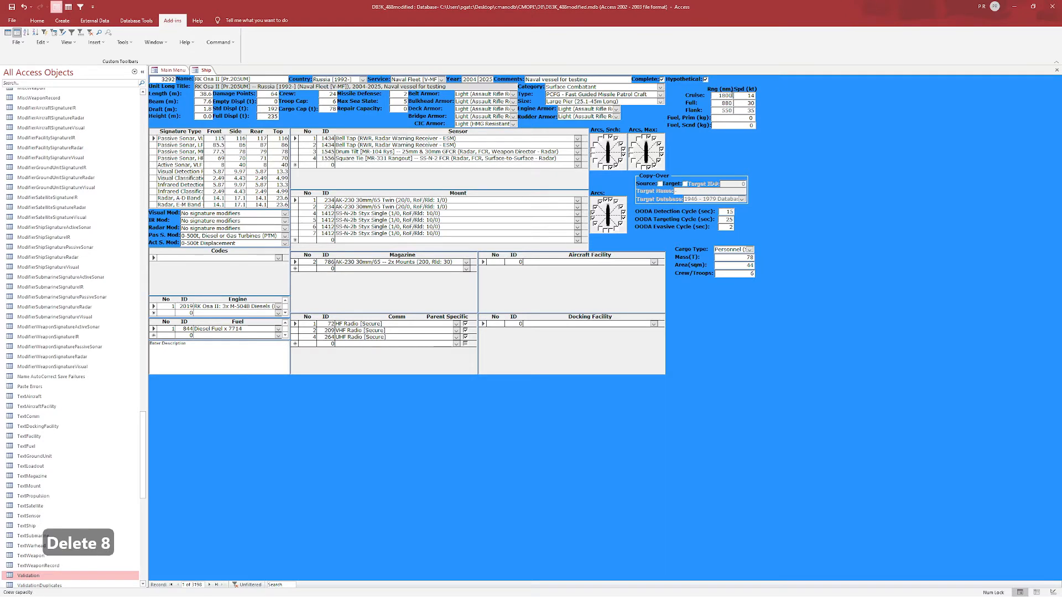
pyautogui.moveTo(732, 96); pyautogui.dragTo(725, 96)
pyautogui.write('19')
pyautogui.press('Insert')
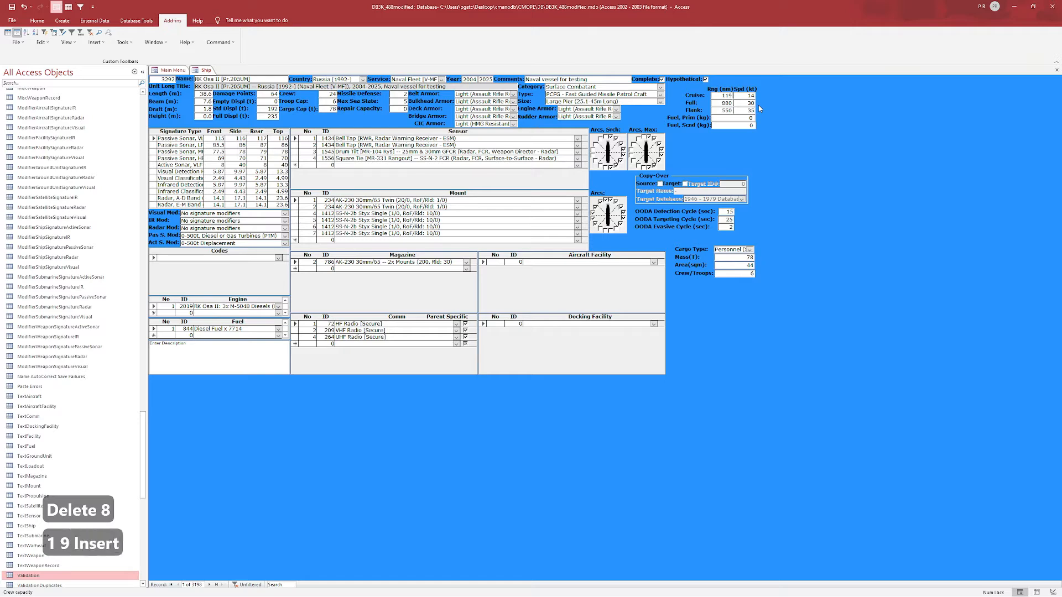
pyautogui.press('BackSpace')
pyautogui.press('BackSpace')
pyautogui.write('980')
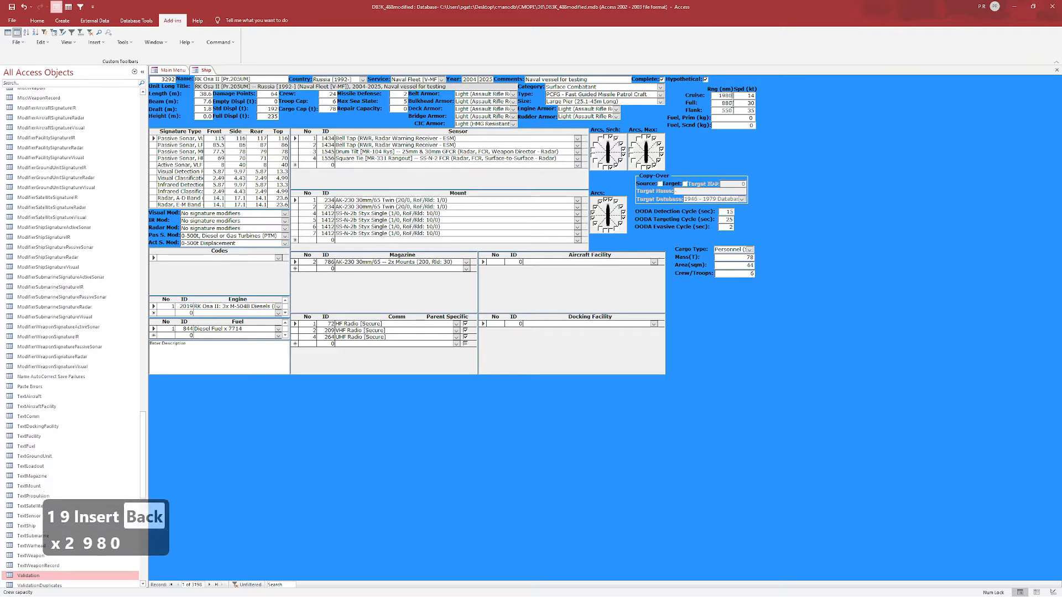
pyautogui.click(741, 104)
pyautogui.click(724, 96)
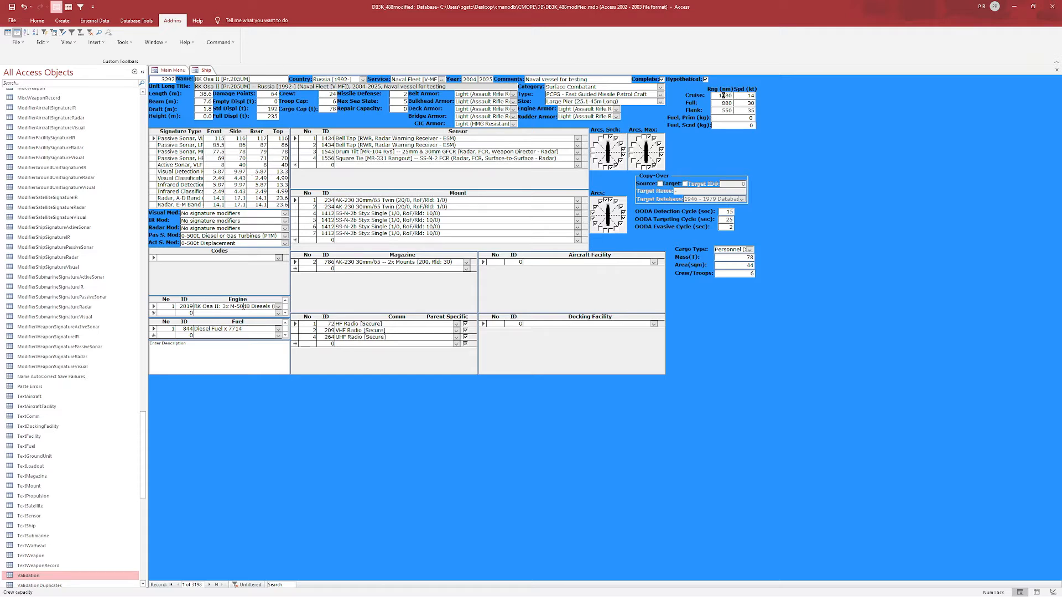
# - Open the ship's engine in the propulsion records and copy the RK Osa II 3x M-504B Diesels entry
pyautogui.doubleClick(159, 310)
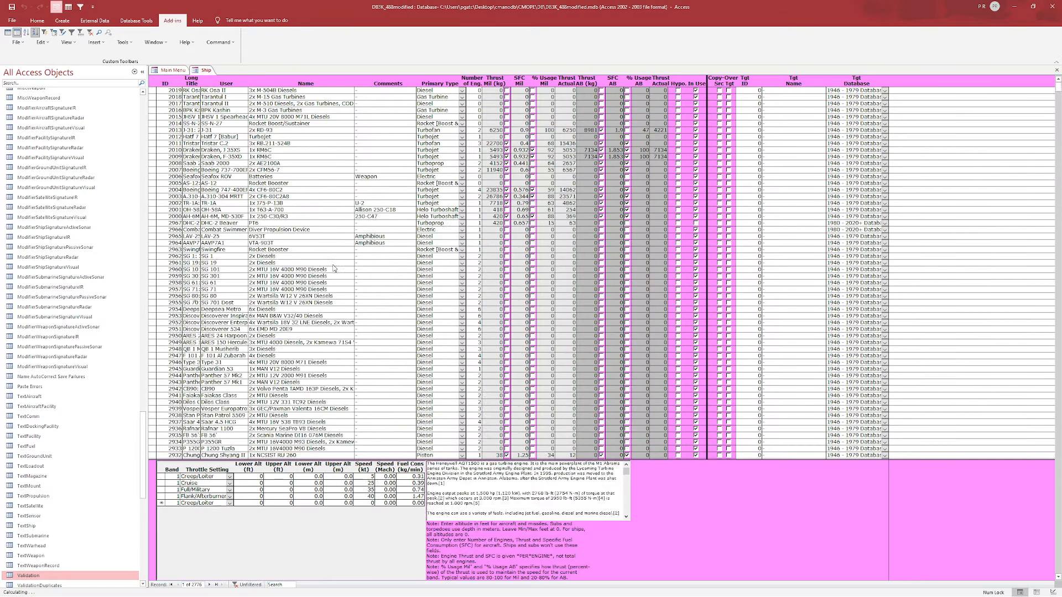
pyautogui.click(274, 90)
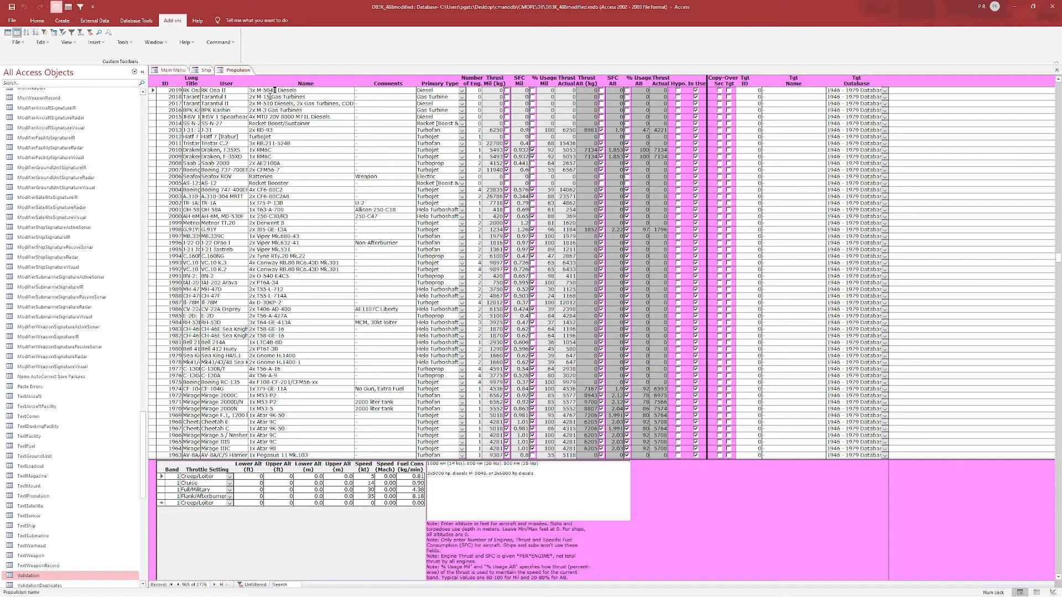
pyautogui.click(219, 43)
pyautogui.click(220, 52)
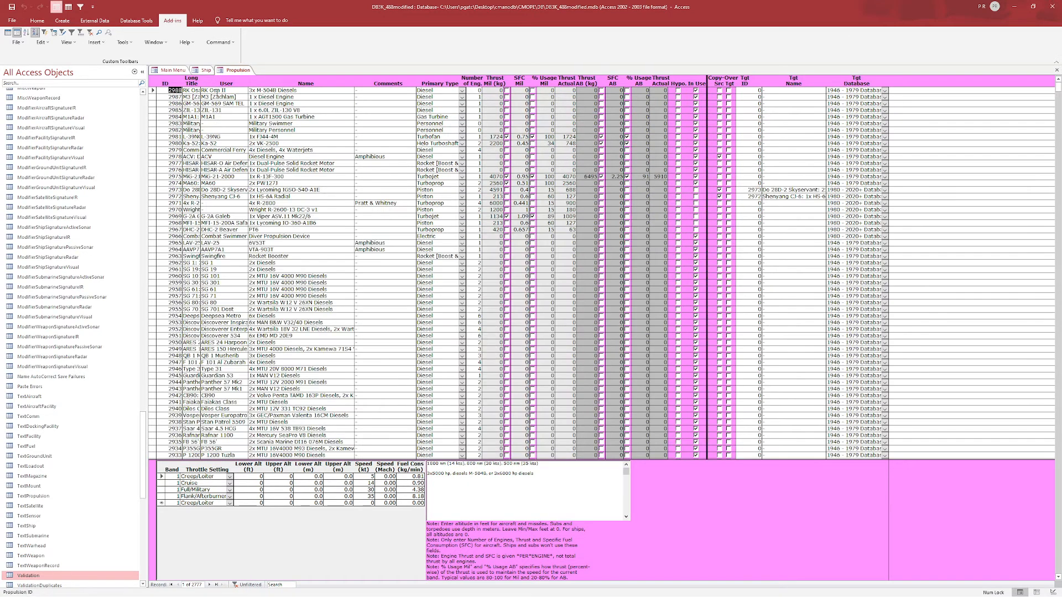
# - Change the copied engine's user to RK Osa IIUM and its name to 3x M-504BM Diesels, and close the propulsion form
pyautogui.click(225, 90)
pyautogui.write('UM')
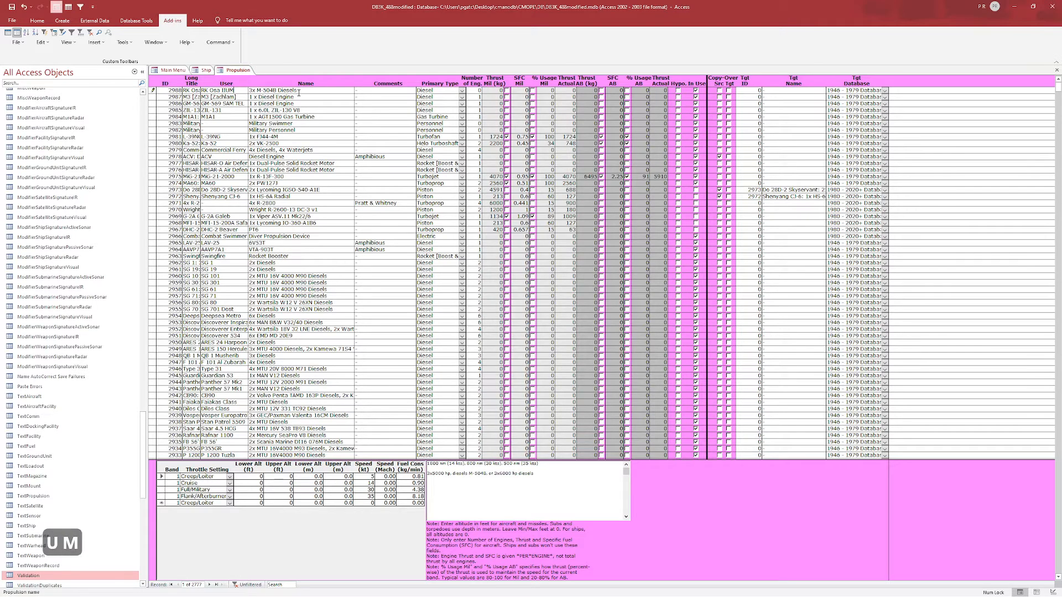
pyautogui.write('M')
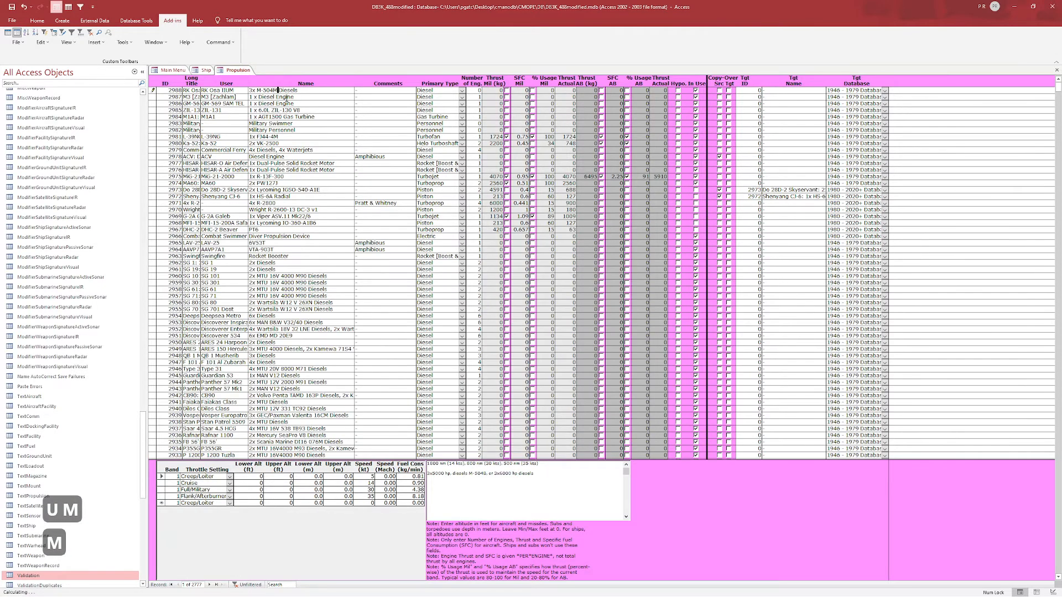
pyautogui.press('BackSpace')
pyautogui.write('B')
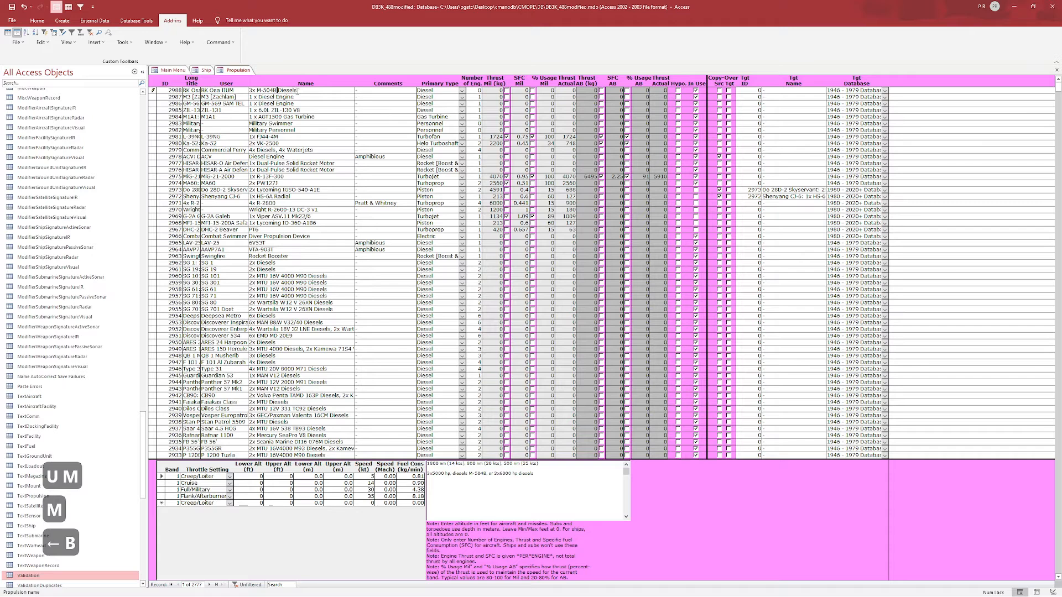
pyautogui.write('M')
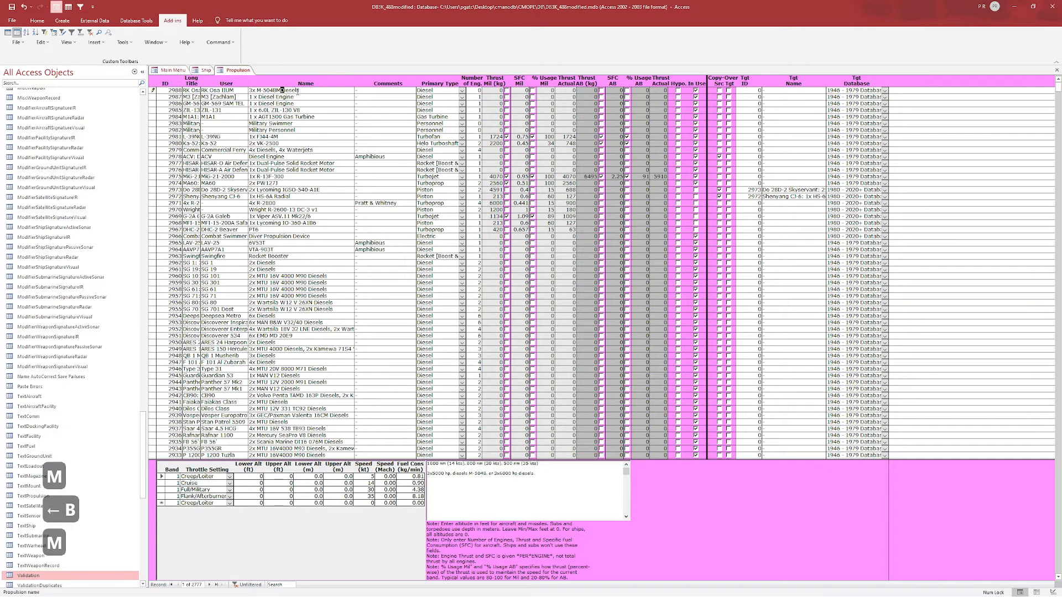
pyautogui.press('Insert')
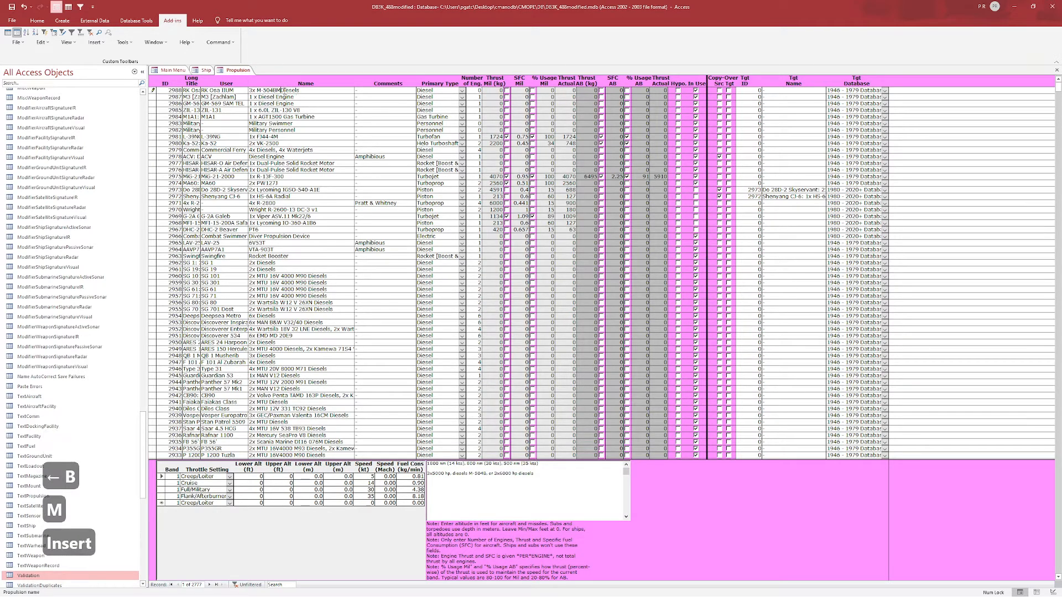
pyautogui.rightClick(238, 71)
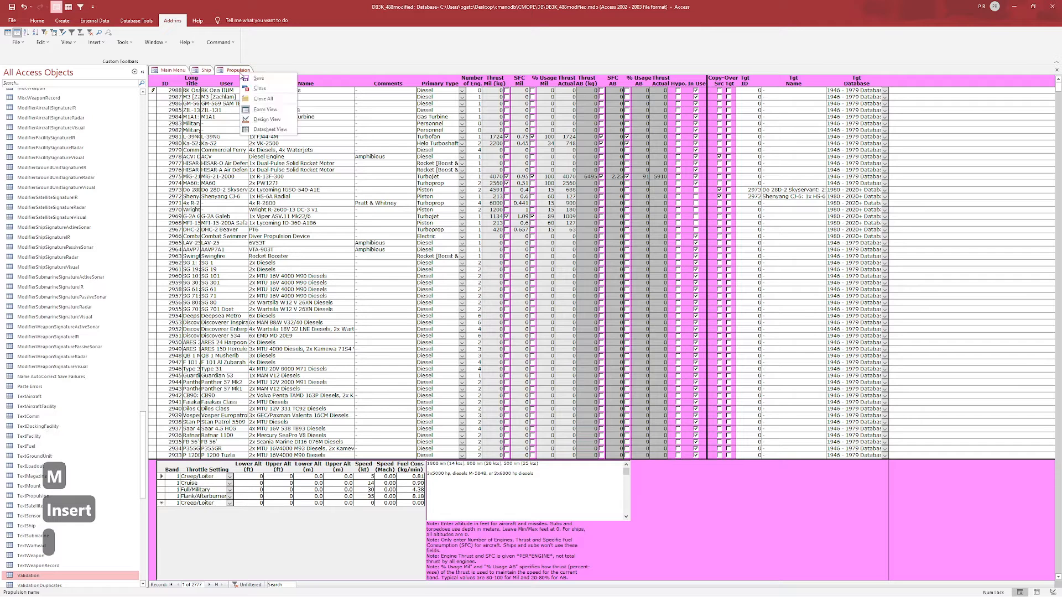
pyautogui.click(251, 87)
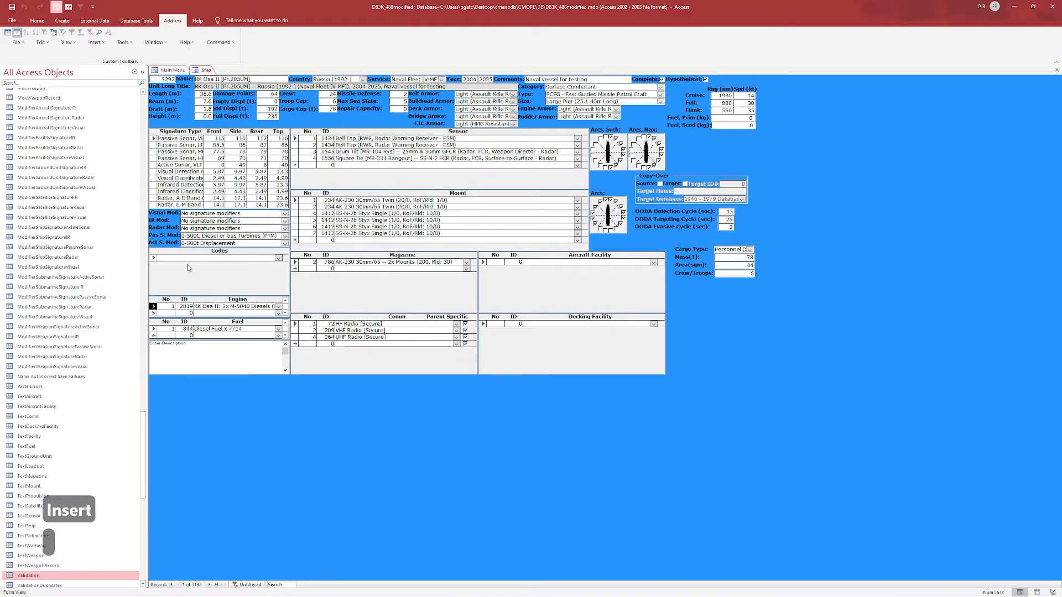
# - Assign engine ID 2988 to the ship, and close and reopen the ship form to refresh the engine entry
pyautogui.doubleClick(185, 306)
pyautogui.write('2988')
pyautogui.press('Return')
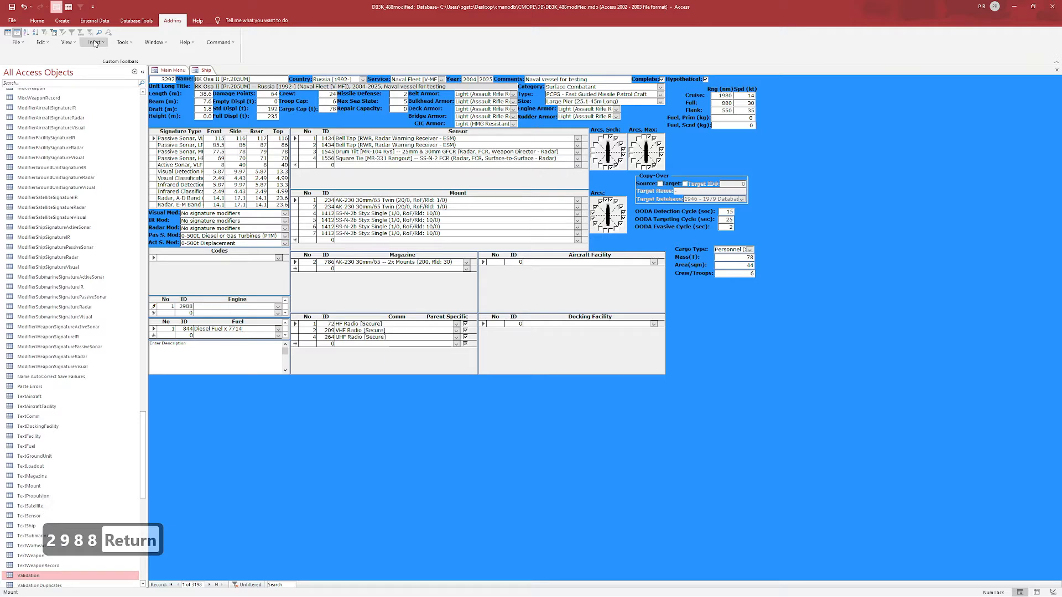
pyautogui.rightClick(198, 68)
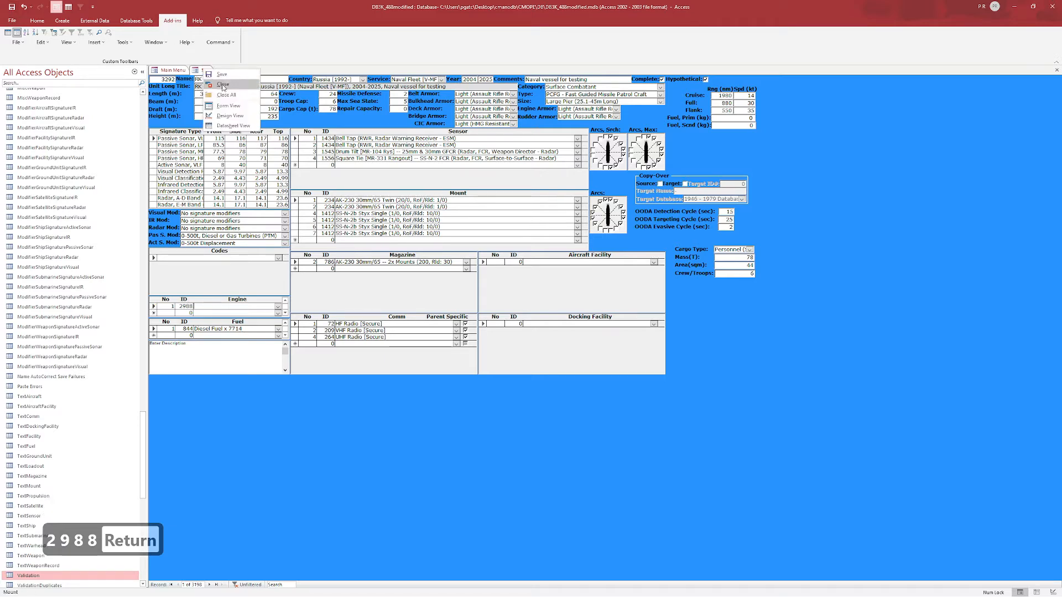
pyautogui.click(222, 87)
pyautogui.click(198, 160)
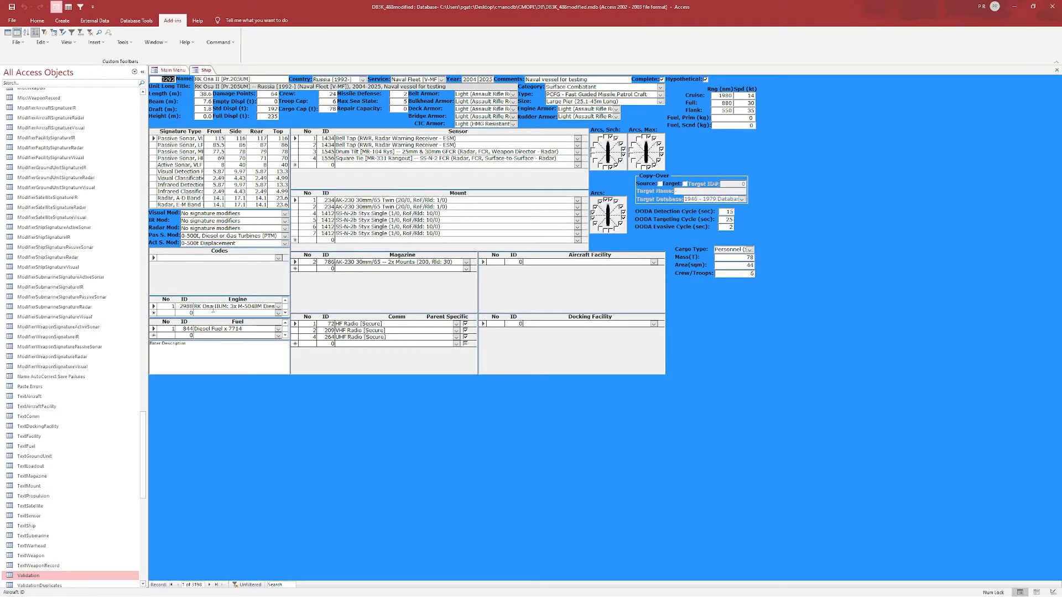
pyautogui.click(213, 308)
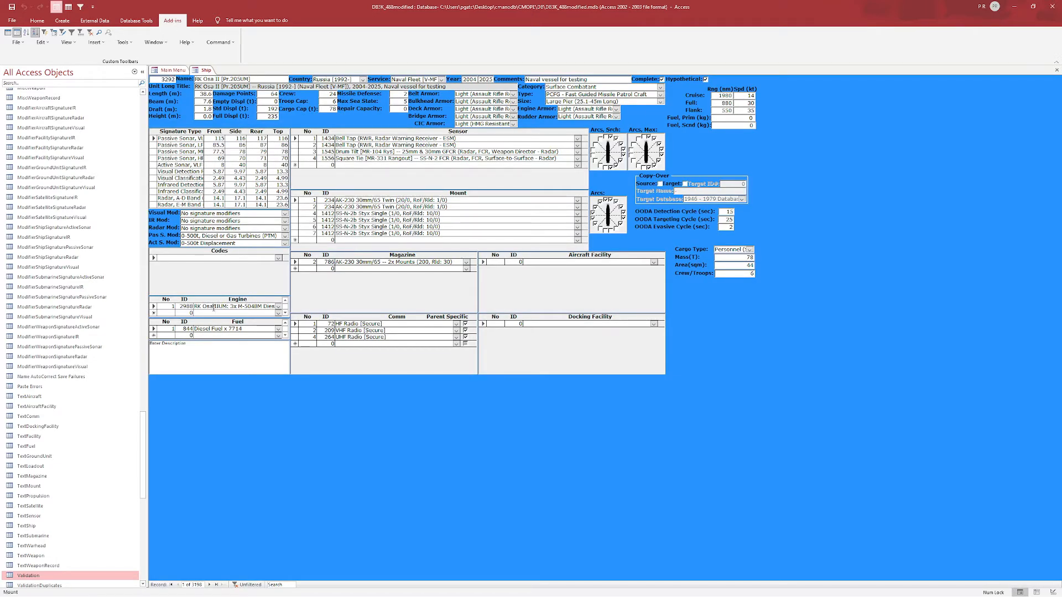
# - Review the new engine's throttle speeds and fuel consumption against the ship's range values, and close the propulsion form
pyautogui.doubleClick(155, 308)
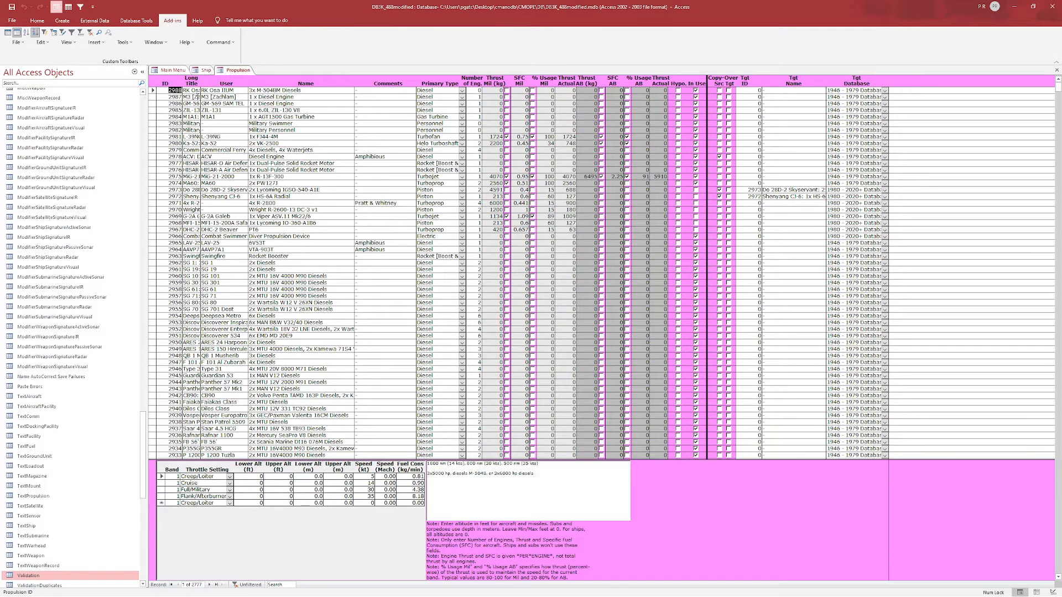
pyautogui.click(203, 70)
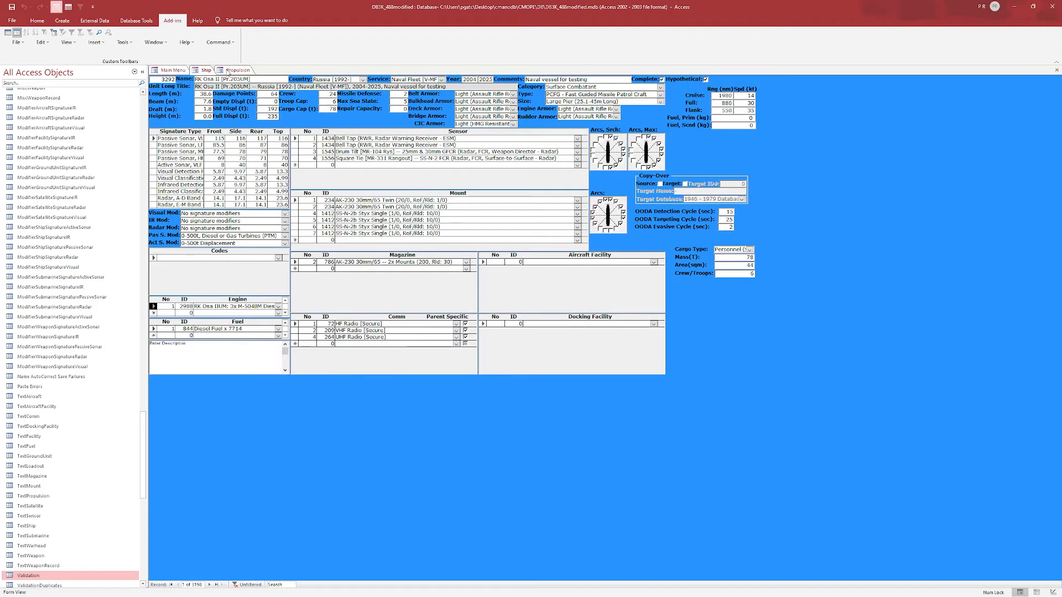
pyautogui.click(227, 71)
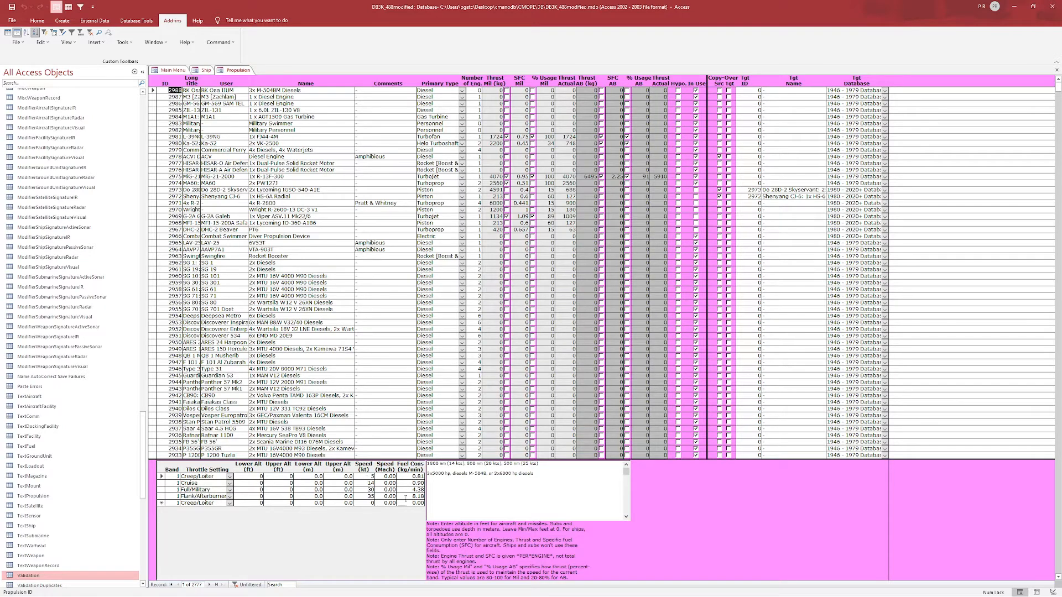
pyautogui.rightClick(237, 70)
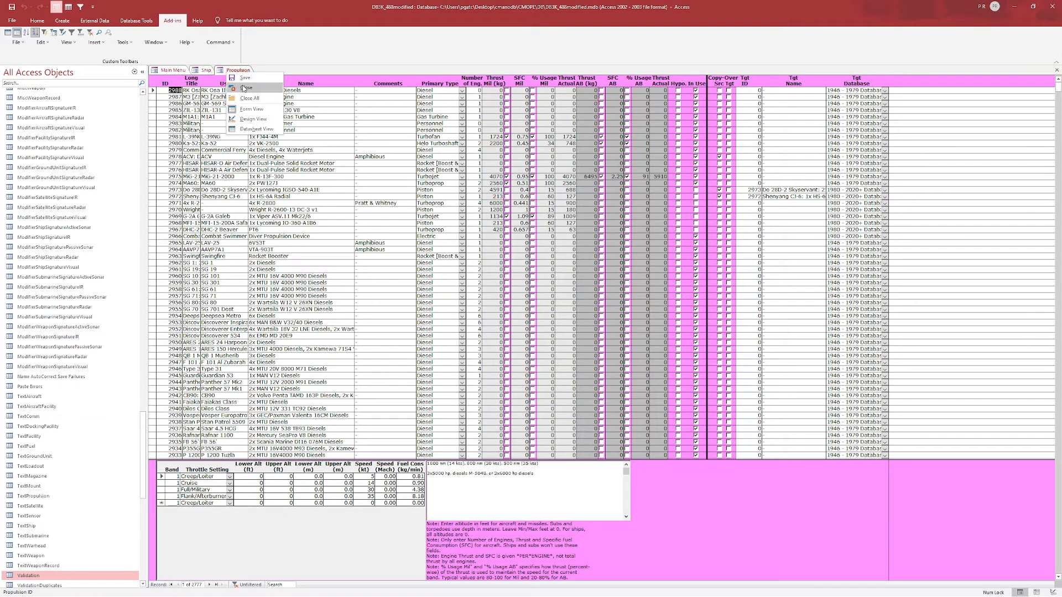
pyautogui.click(243, 87)
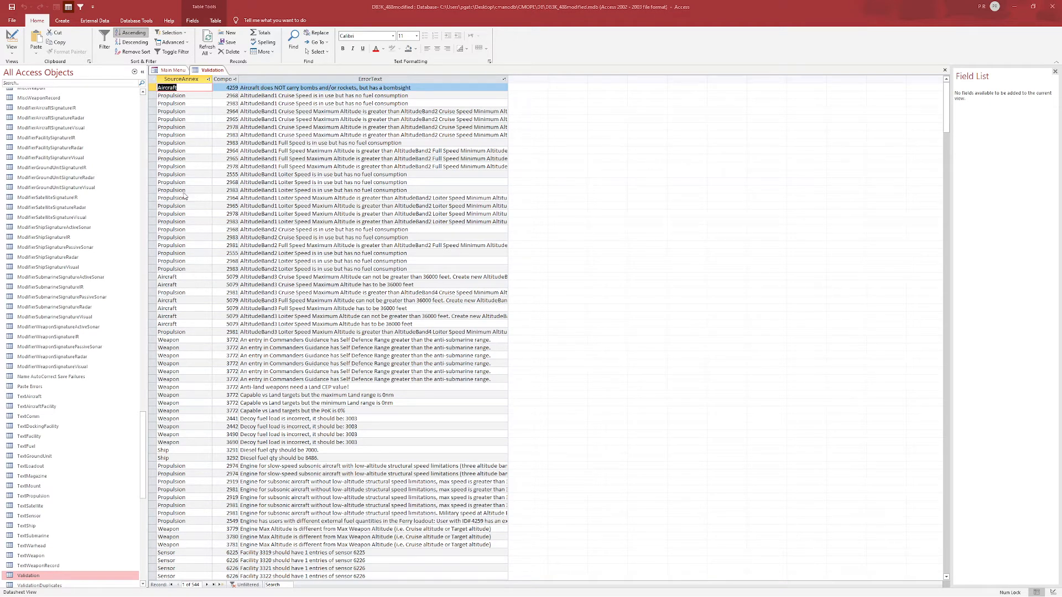
# - Open the ship form from the main menu and return to the validation results
pyautogui.click(172, 71)
pyautogui.click(194, 160)
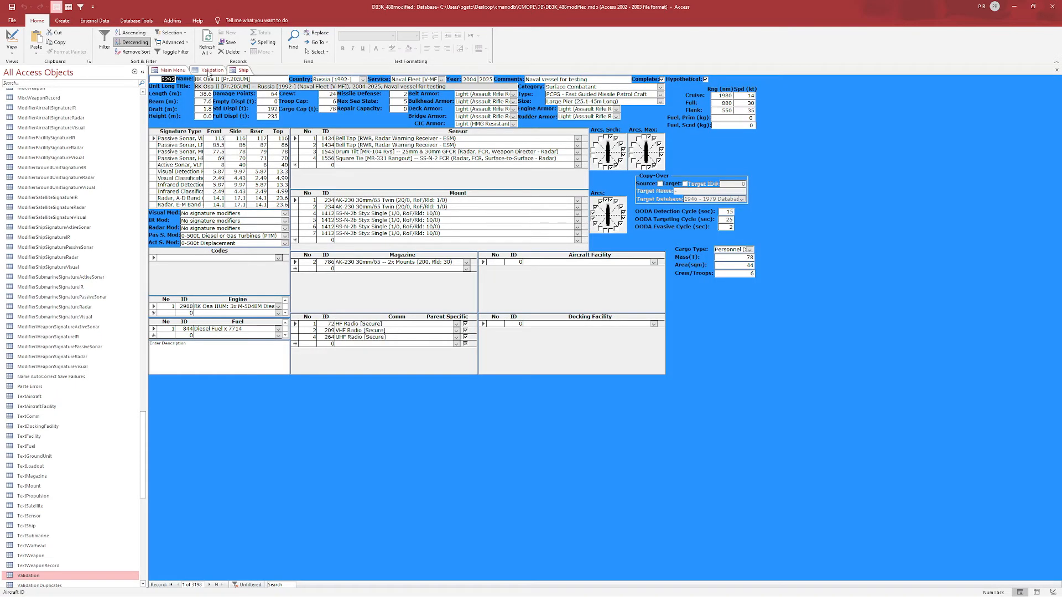
pyautogui.click(210, 70)
pyautogui.click(226, 88)
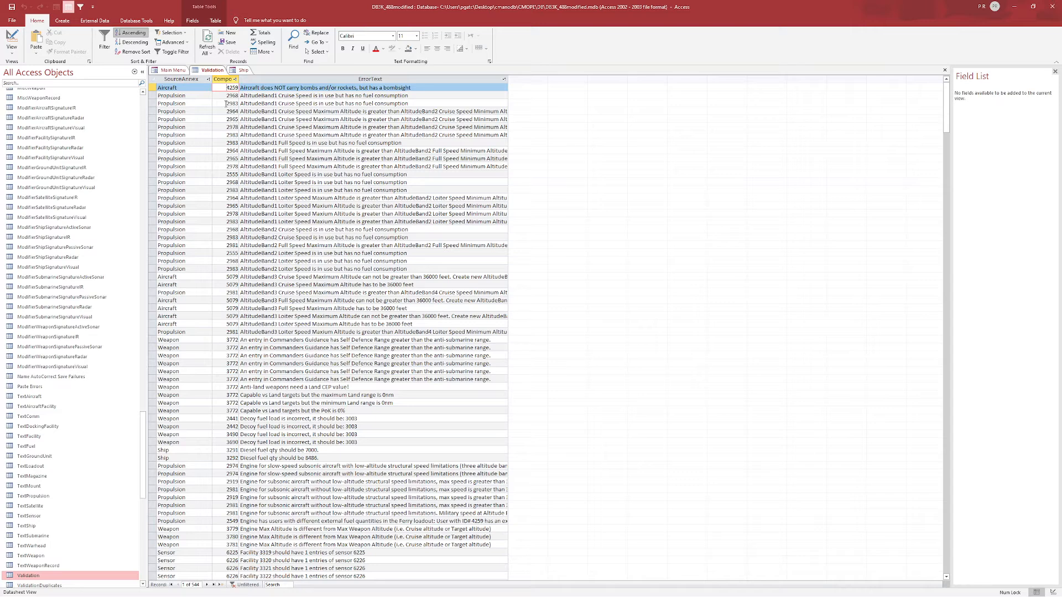
# - Filter the validation results by SourceAnnex to show only Fuel, Propulsion and Ship entries
pyautogui.click(208, 79)
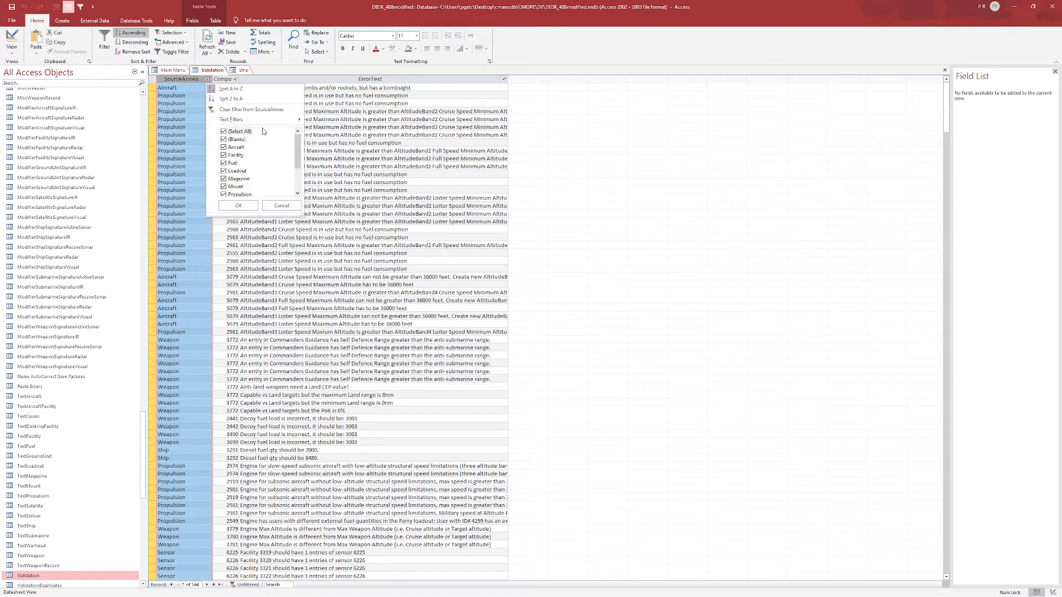
pyautogui.click(239, 132)
pyautogui.click(232, 164)
pyautogui.click(248, 193)
pyautogui.scroll(-2, 249, 185)
pyautogui.click(238, 171)
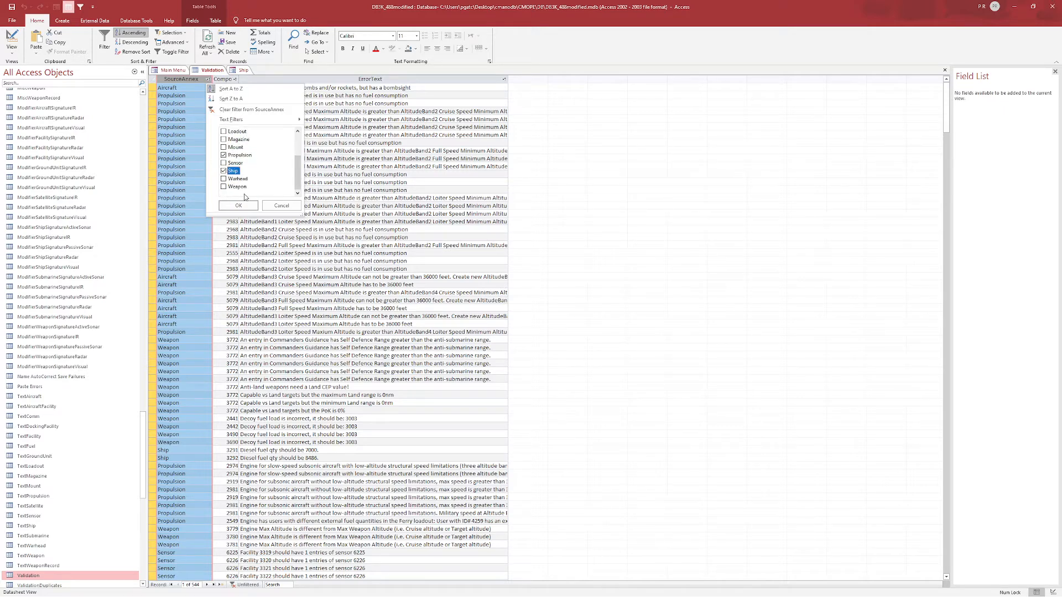
pyautogui.click(238, 205)
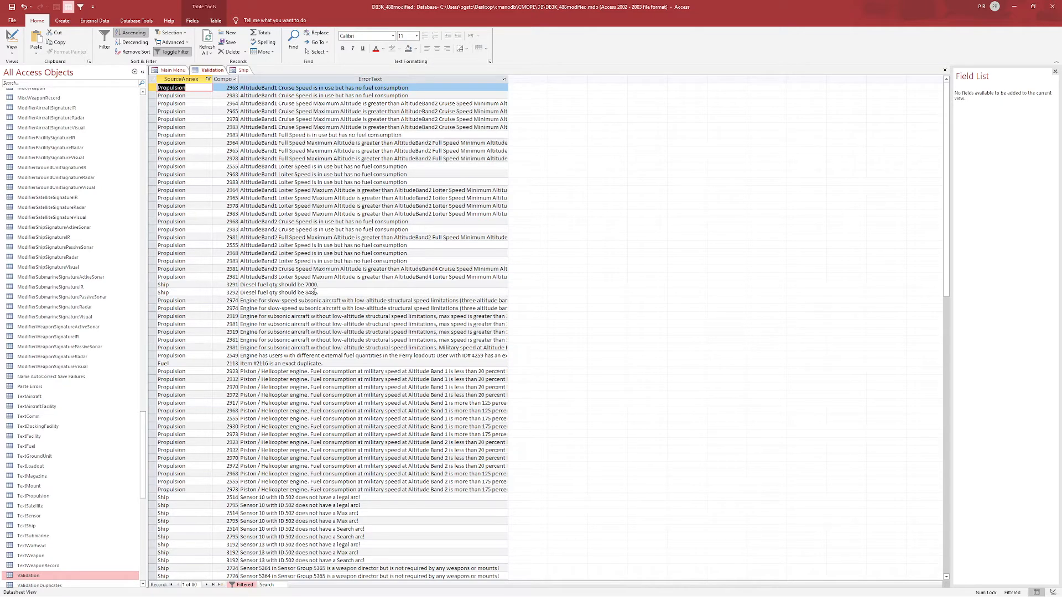
# - Check the diesel fuel quantity error for ship 3292 and open the ship's fuel entry in the fuel records
pyautogui.moveTo(319, 292); pyautogui.dragTo(240, 292)
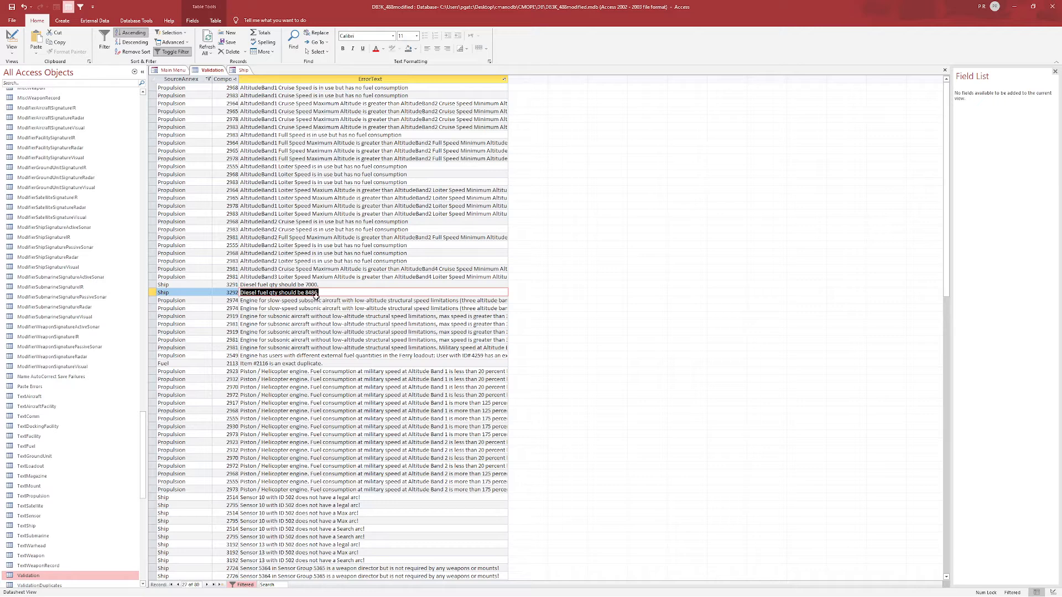
pyautogui.click(242, 70)
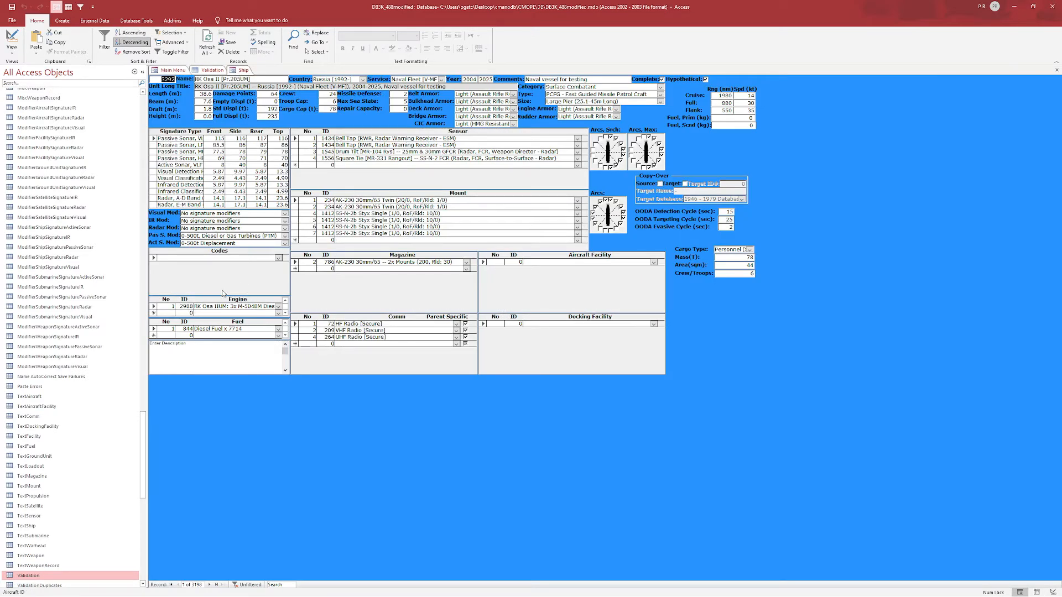
pyautogui.doubleClick(154, 329)
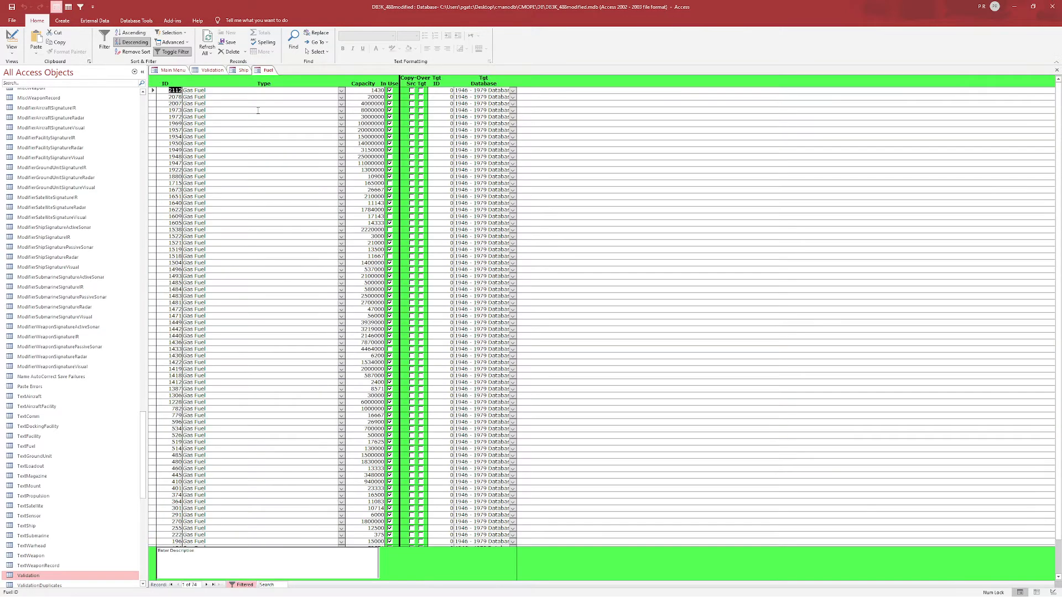
# - Remove the filter from the fuel records and reopen the ship's Diesel Fuel entry from the ship form
pyautogui.click(208, 92)
pyautogui.click(136, 21)
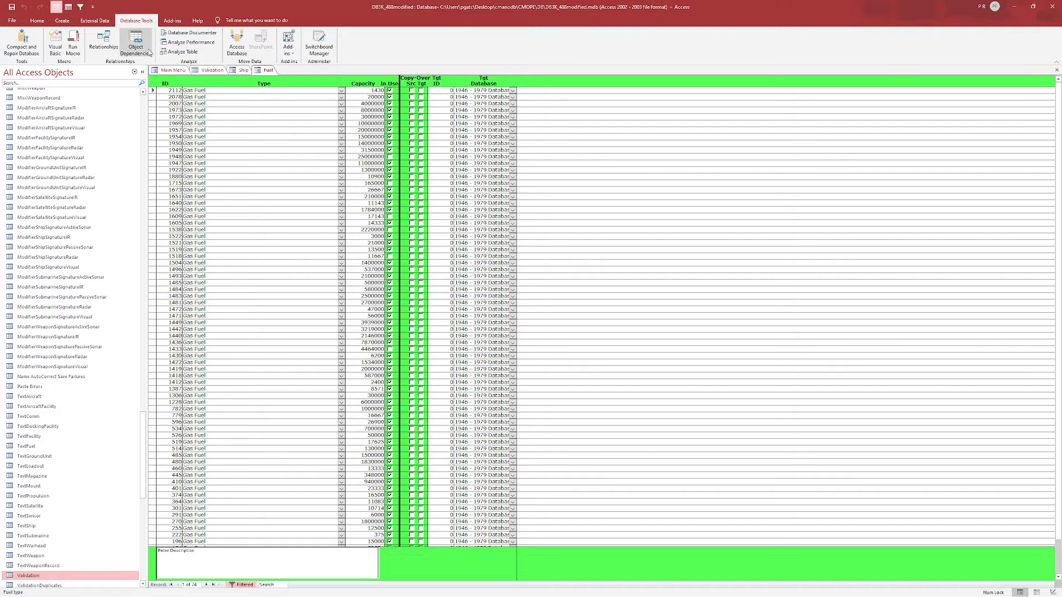
pyautogui.click(244, 71)
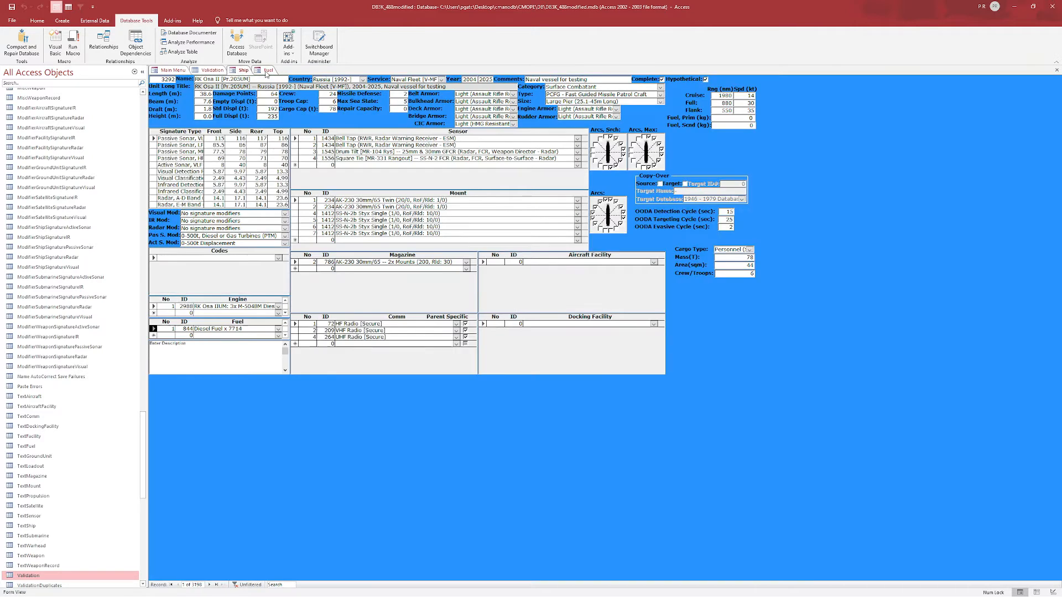
pyautogui.click(269, 71)
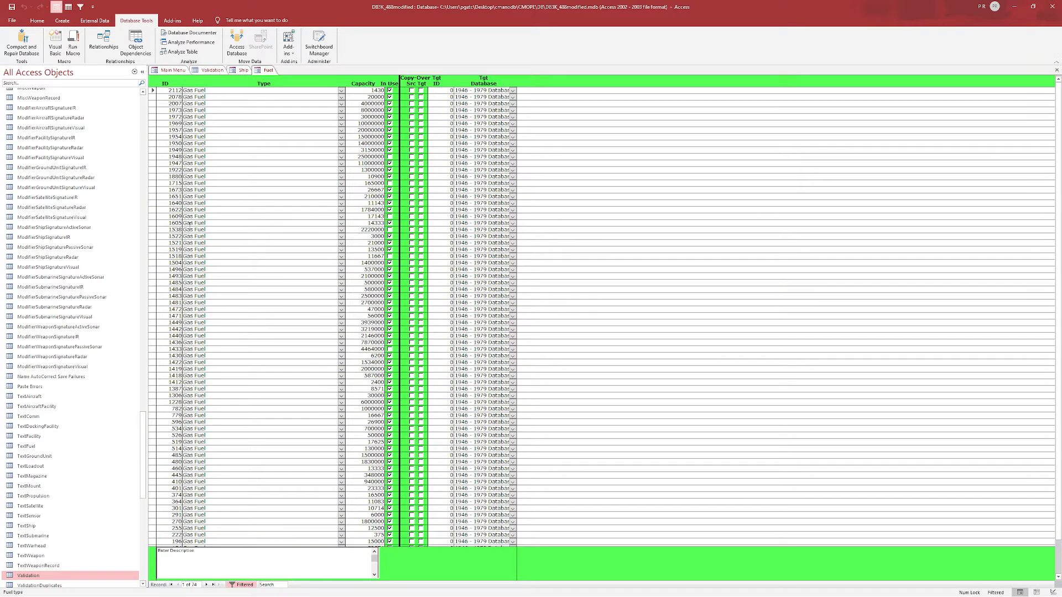
pyautogui.scroll(-2, 218, 389)
pyautogui.scroll(2, 193, 376)
pyautogui.click(242, 585)
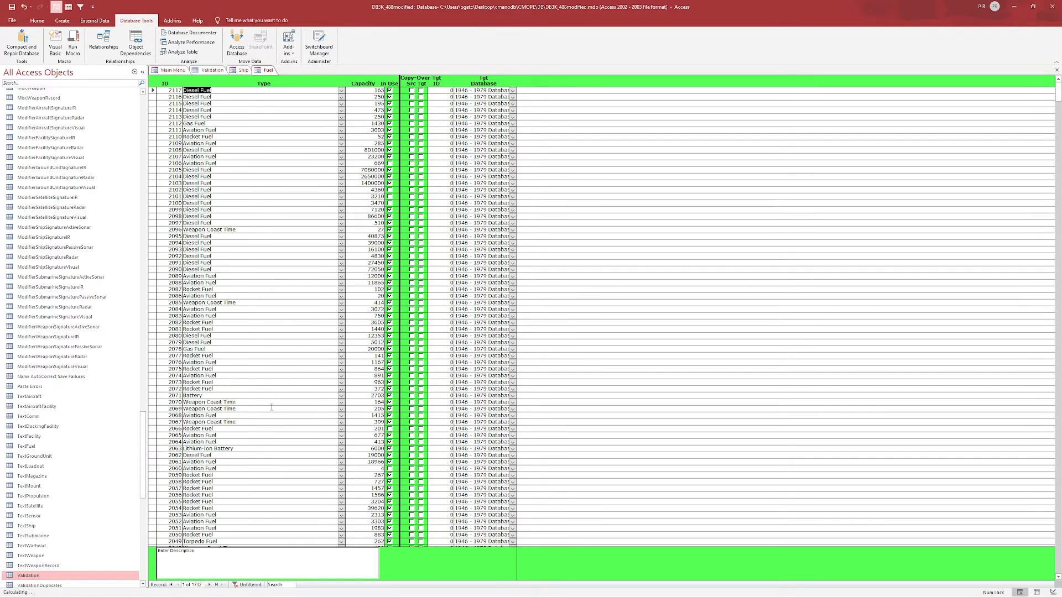
pyautogui.click(244, 70)
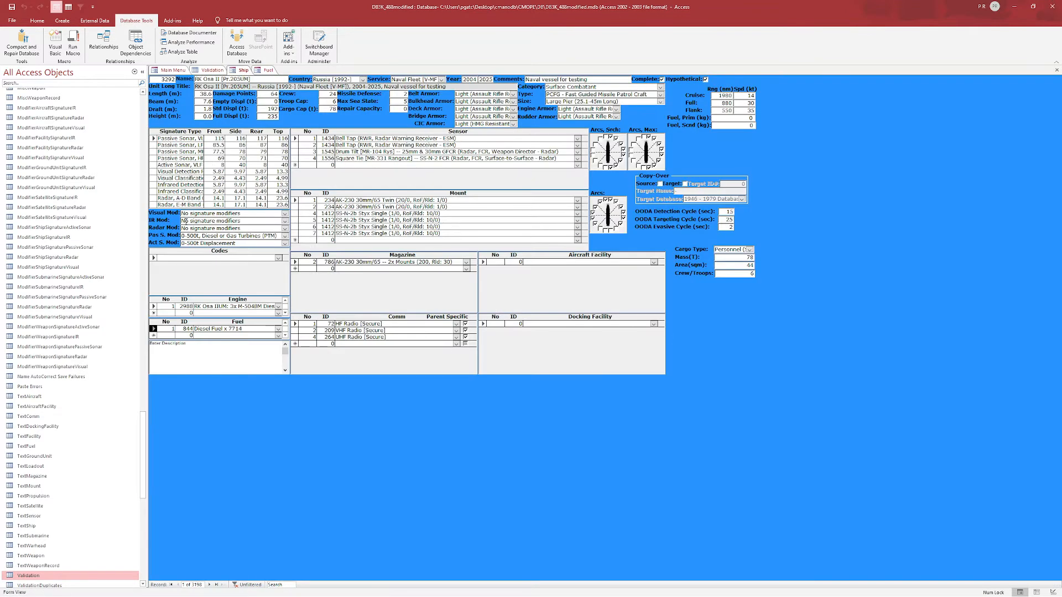
pyautogui.doubleClick(154, 331)
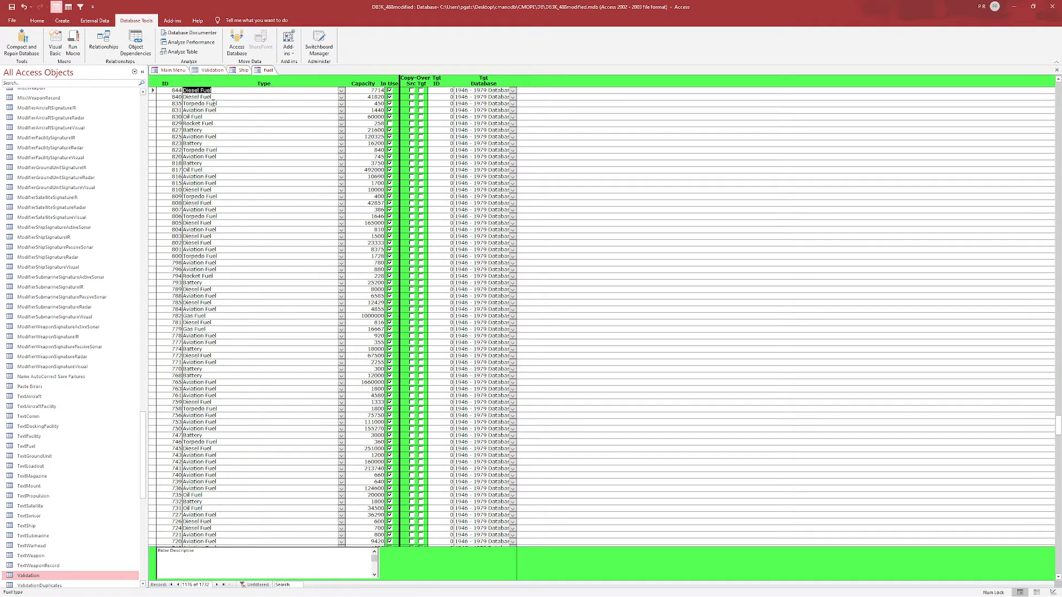
# - Compare the ship's fuel entry with the diesel fuel quantity required by the validation results
pyautogui.rightClick(224, 92)
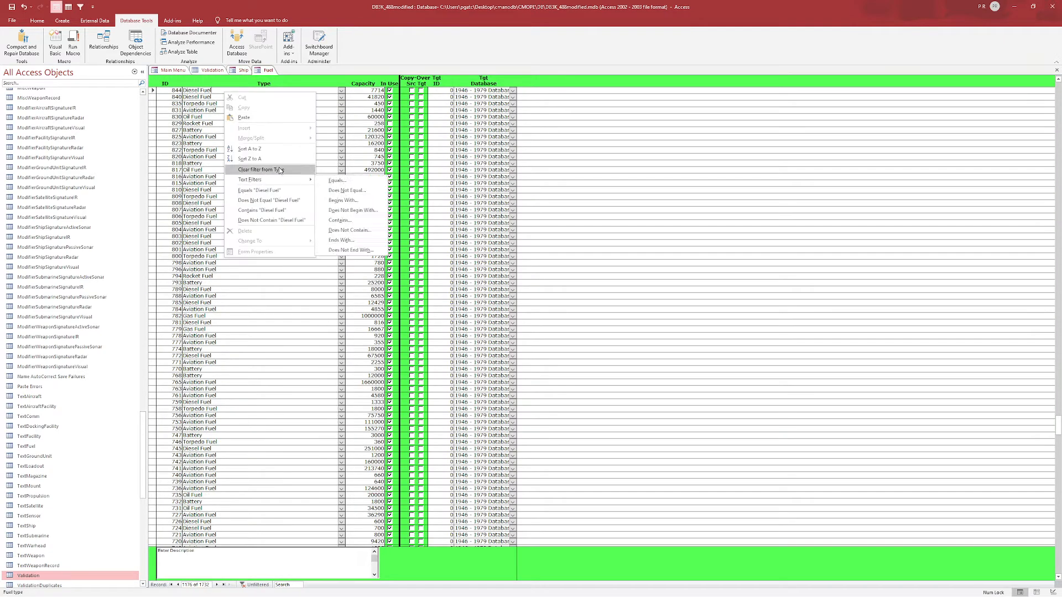
pyautogui.click(241, 71)
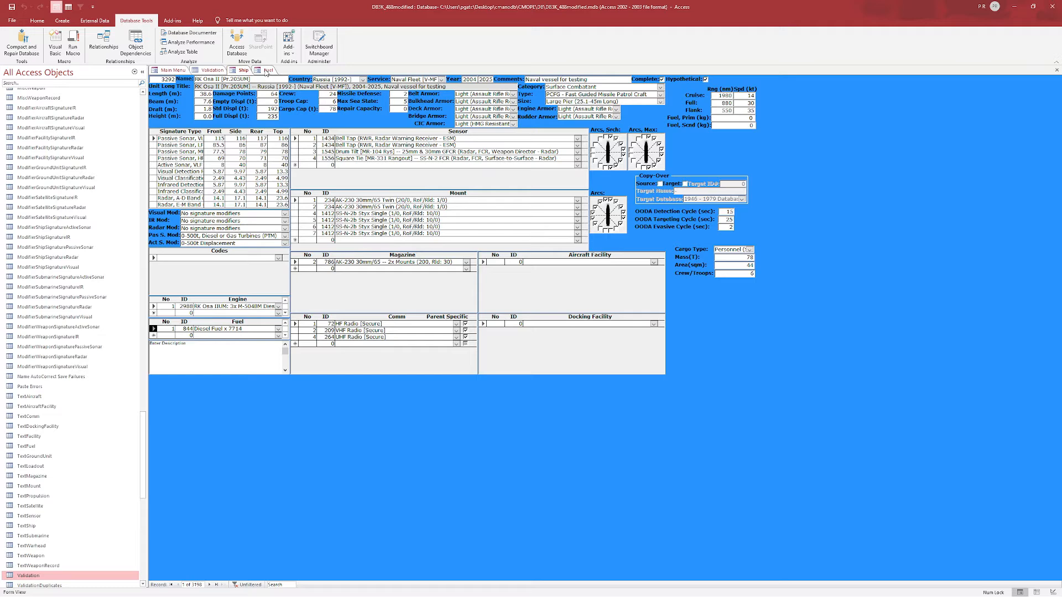
pyautogui.click(267, 71)
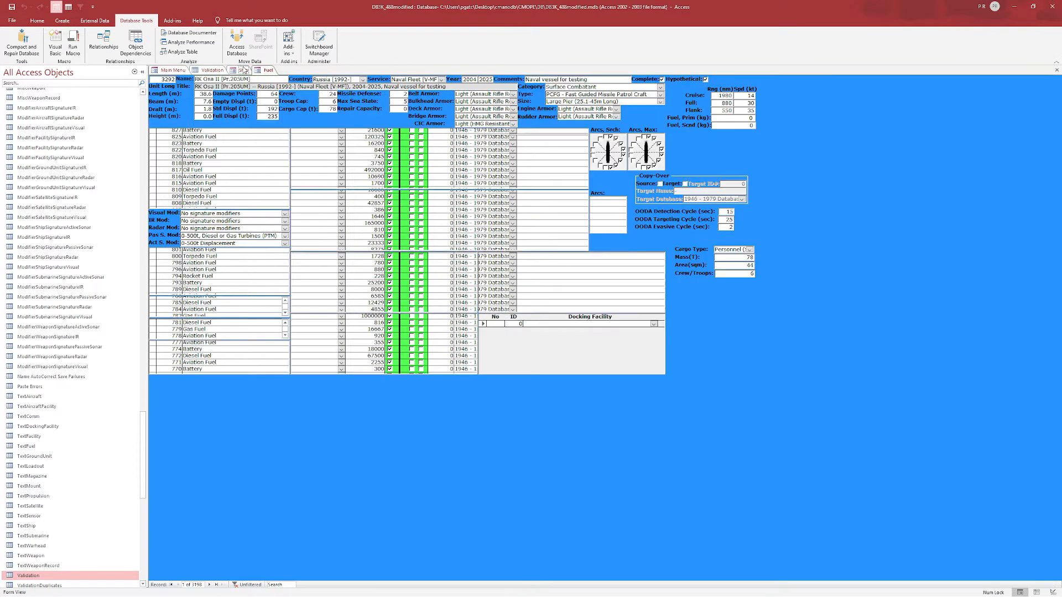
pyautogui.click(259, 71)
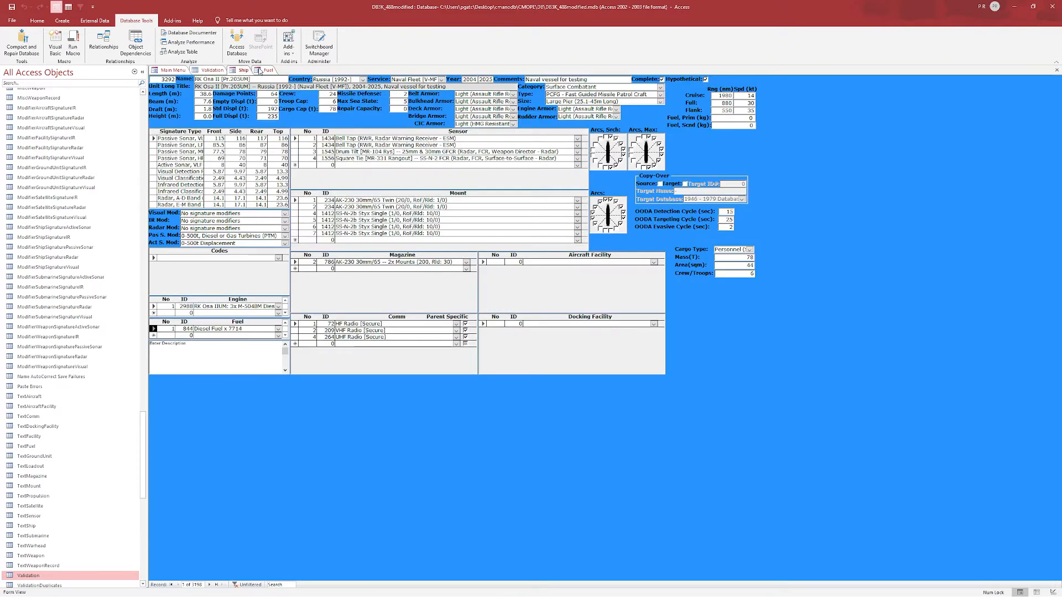
pyautogui.click(222, 70)
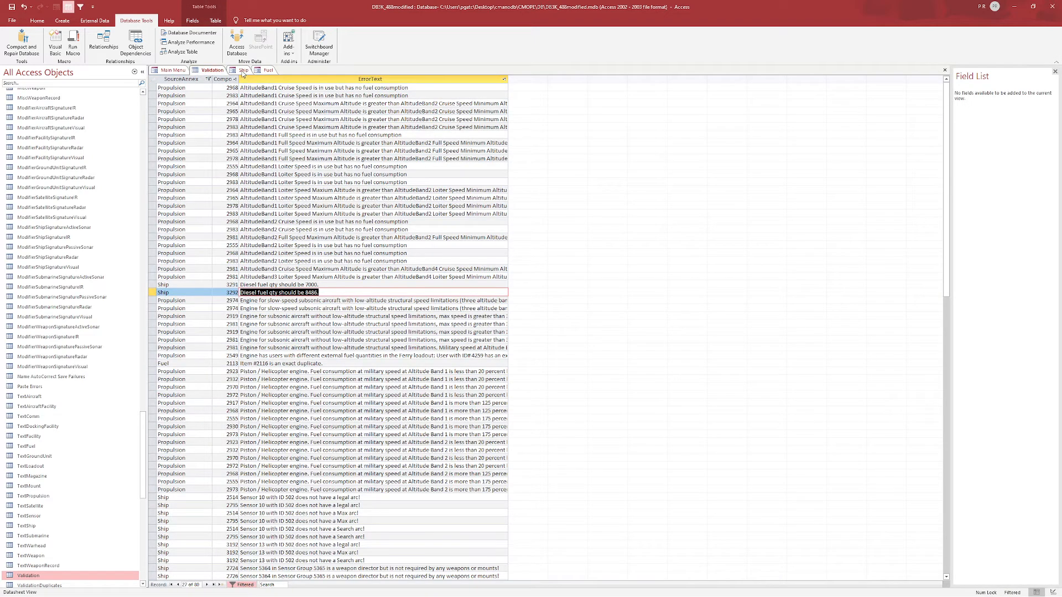
pyautogui.click(244, 71)
pyautogui.click(268, 71)
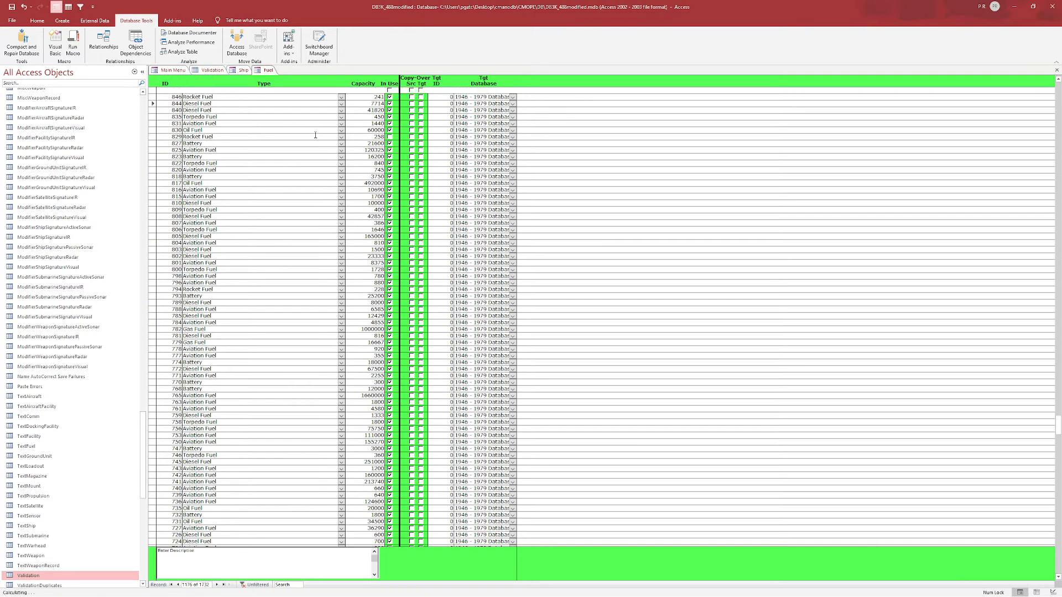
# - Search the fuel records for a capacity of 8486 and clear the search term
pyautogui.scroll(12, 315, 135)
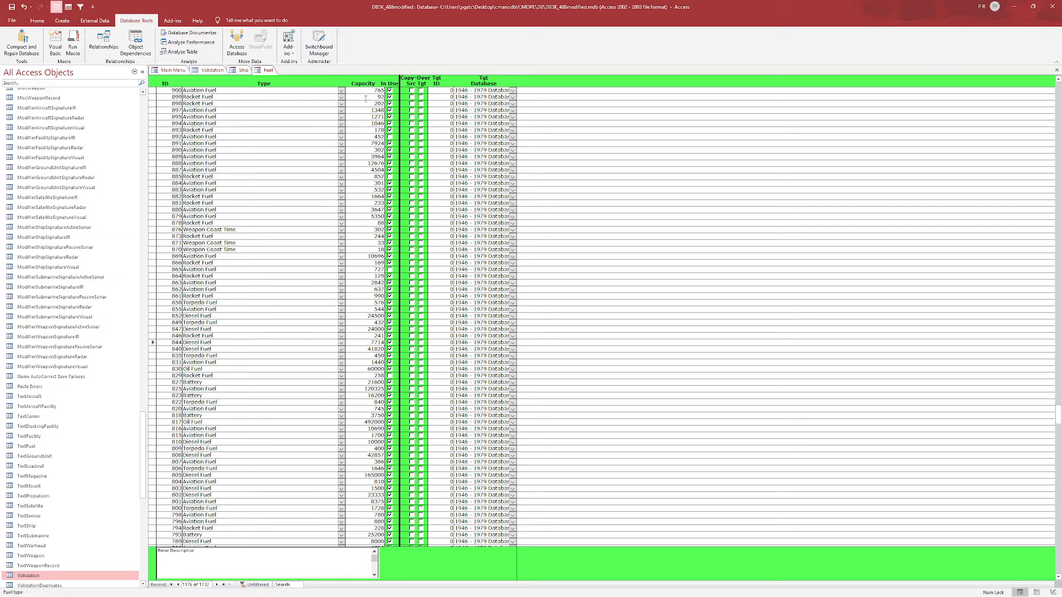
pyautogui.click(366, 99)
pyautogui.click(296, 584)
pyautogui.write('8486')
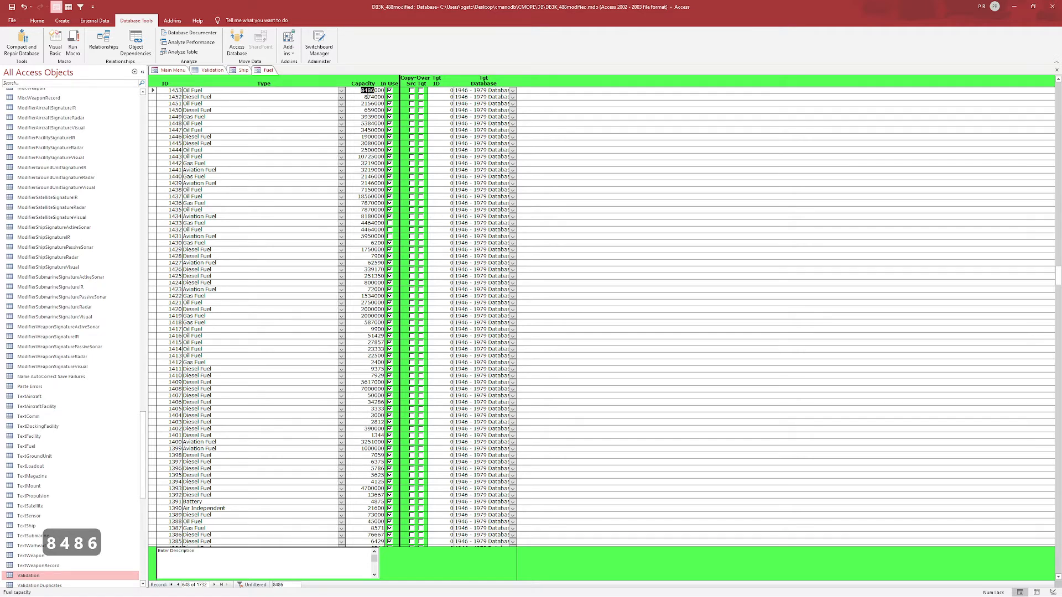
pyautogui.press('Return')
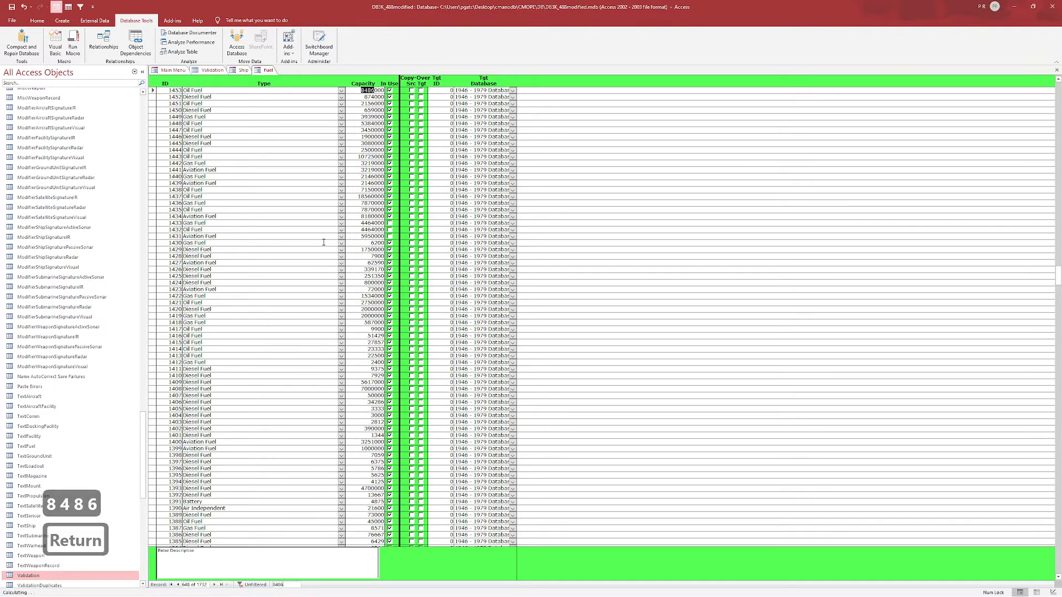
pyautogui.press('Delete')
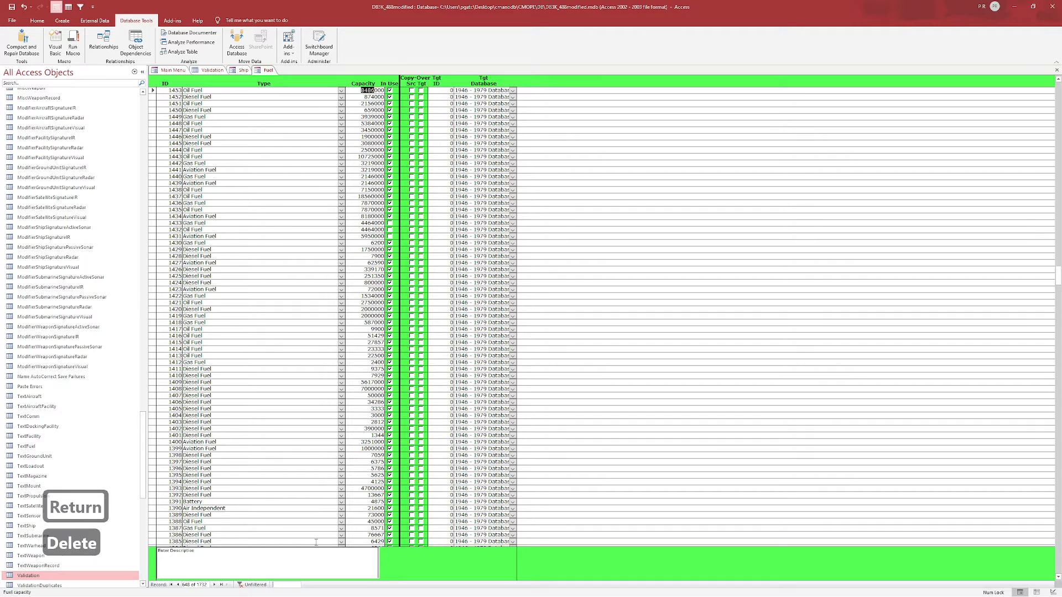
# - Return to the ship's Diesel Fuel entry in the fuel records and copy it as a new record
pyautogui.click(242, 70)
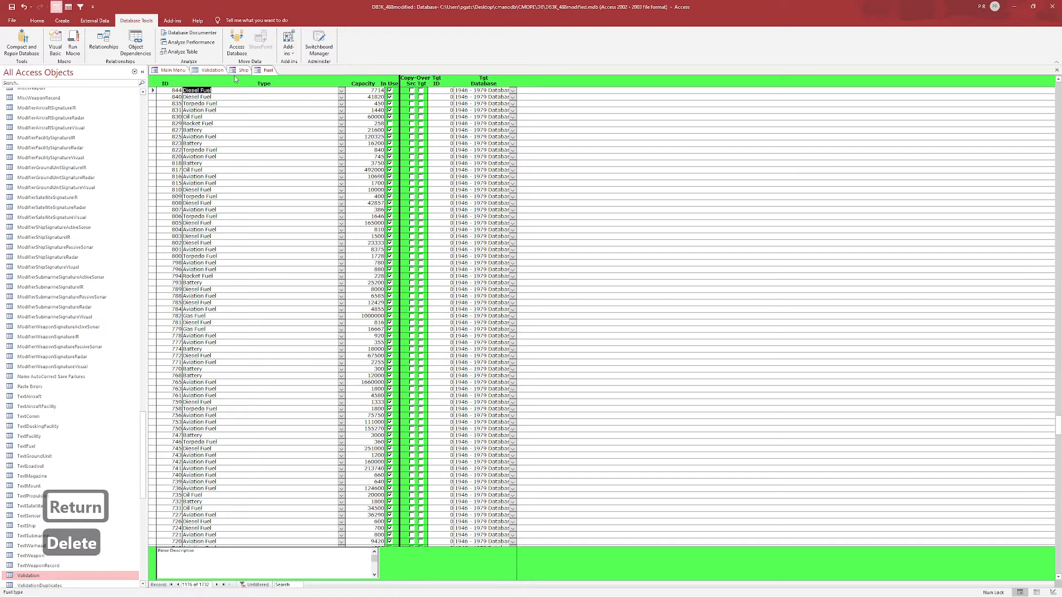
pyautogui.click(172, 20)
pyautogui.click(195, 42)
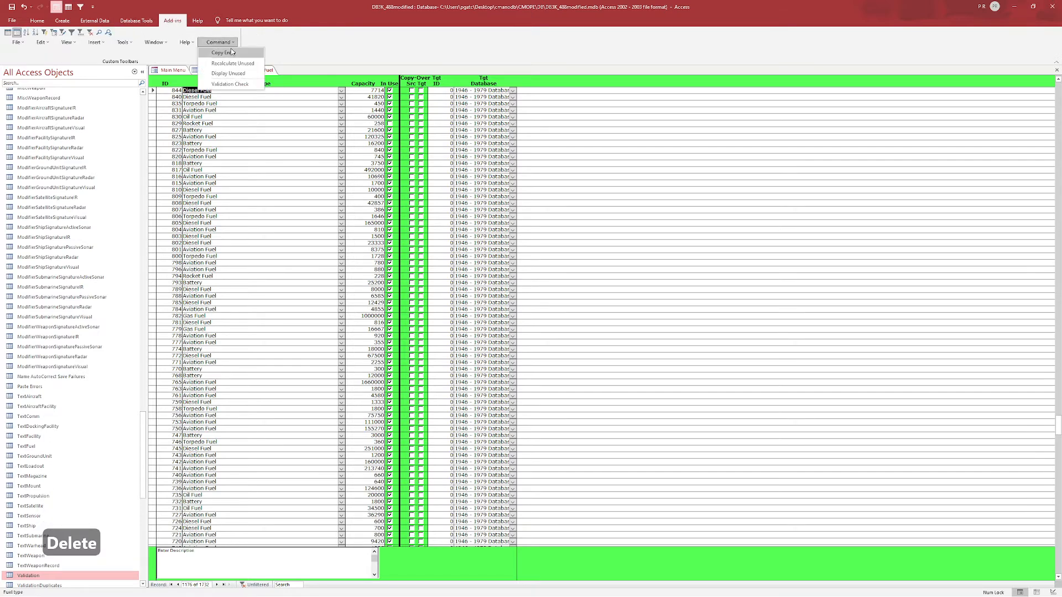
pyautogui.click(231, 51)
# - Set the copied Diesel Fuel entry's capacity to 8486 and copy its ID
pyautogui.click(379, 90)
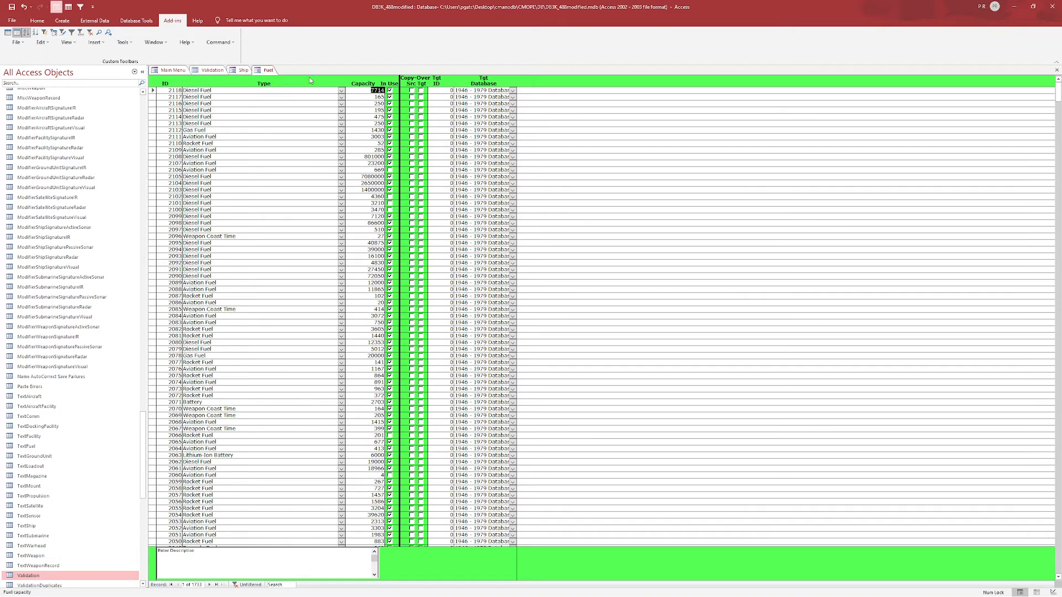
pyautogui.click(212, 71)
pyautogui.click(268, 70)
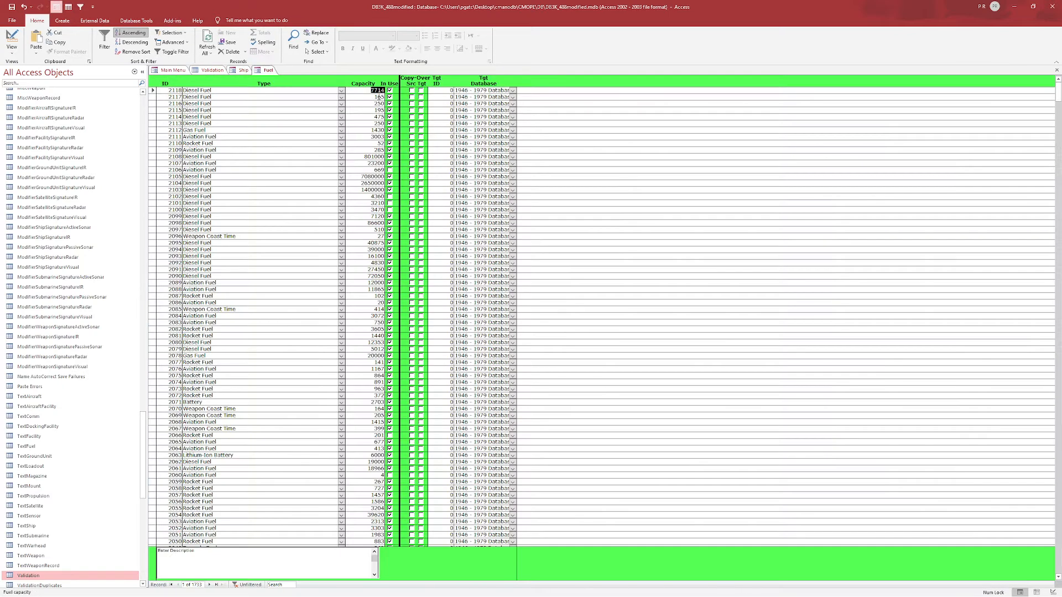
pyautogui.write('8486')
pyautogui.press('Return')
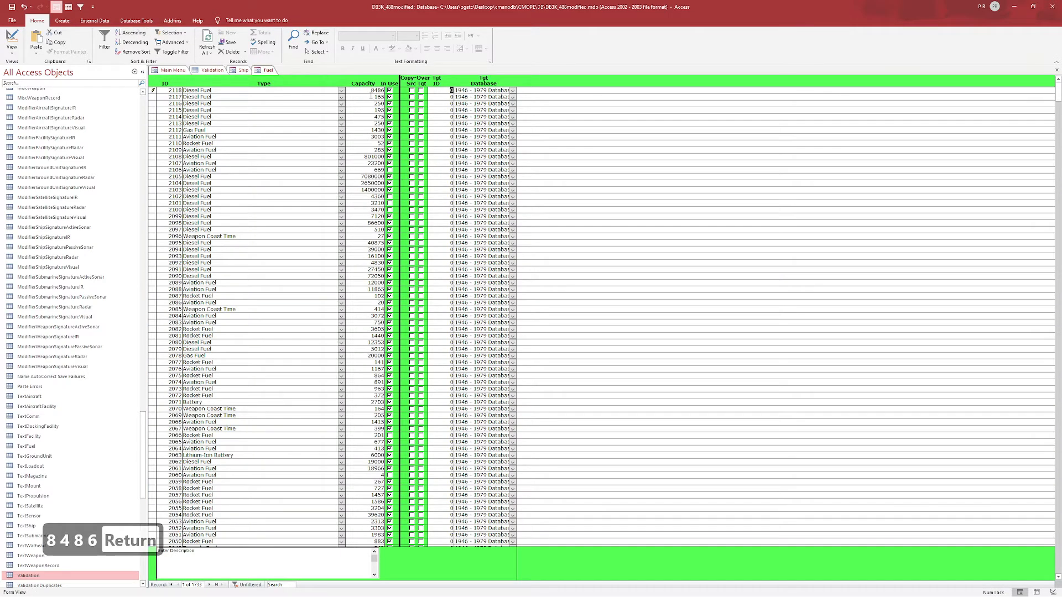
pyautogui.click(372, 91)
pyautogui.doubleClick(175, 91)
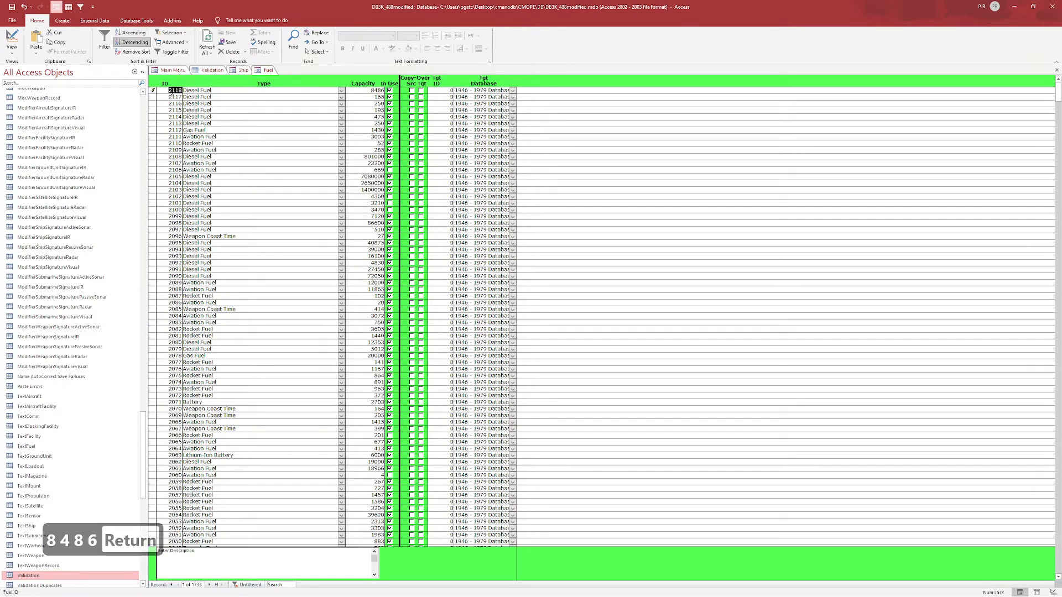
pyautogui.hotkey('ctrl', 'c')
# - Open the ship's engine from the ship form, review its throttle speeds and fuel consumption, and close the propulsion form
pyautogui.click(241, 70)
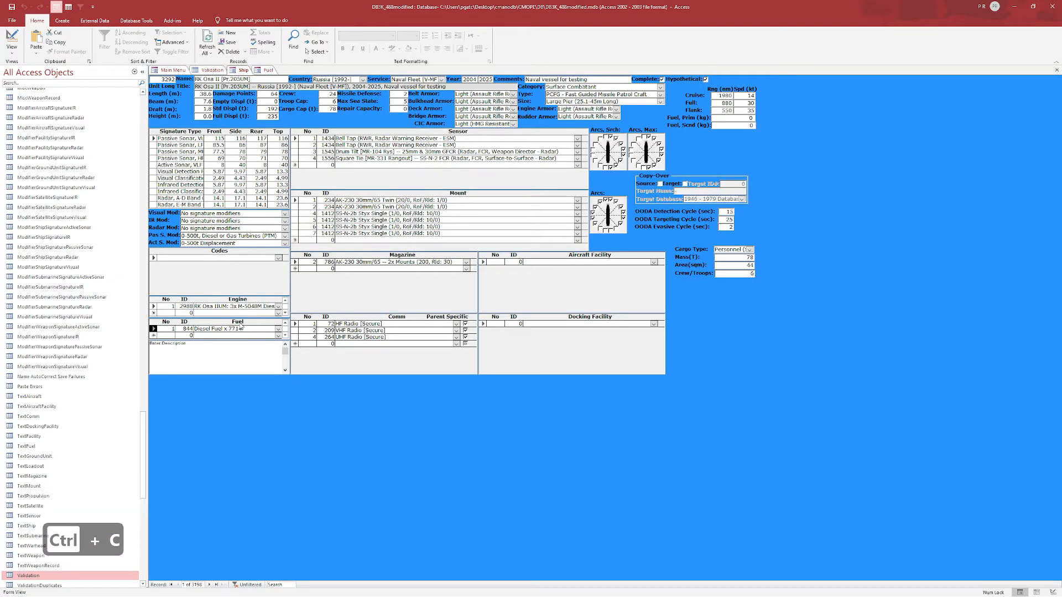
pyautogui.doubleClick(155, 306)
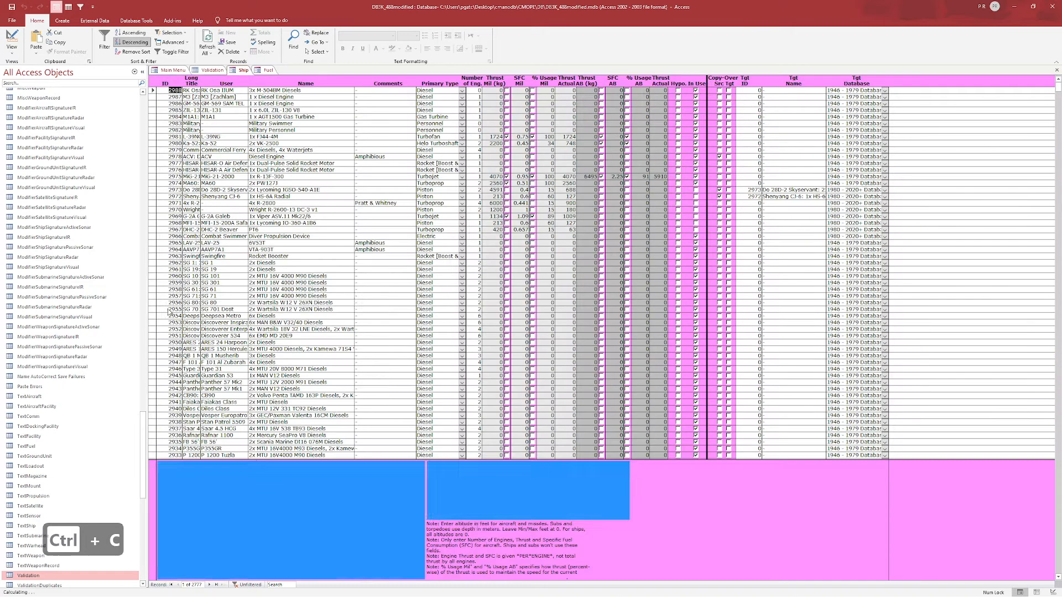
pyautogui.click(312, 88)
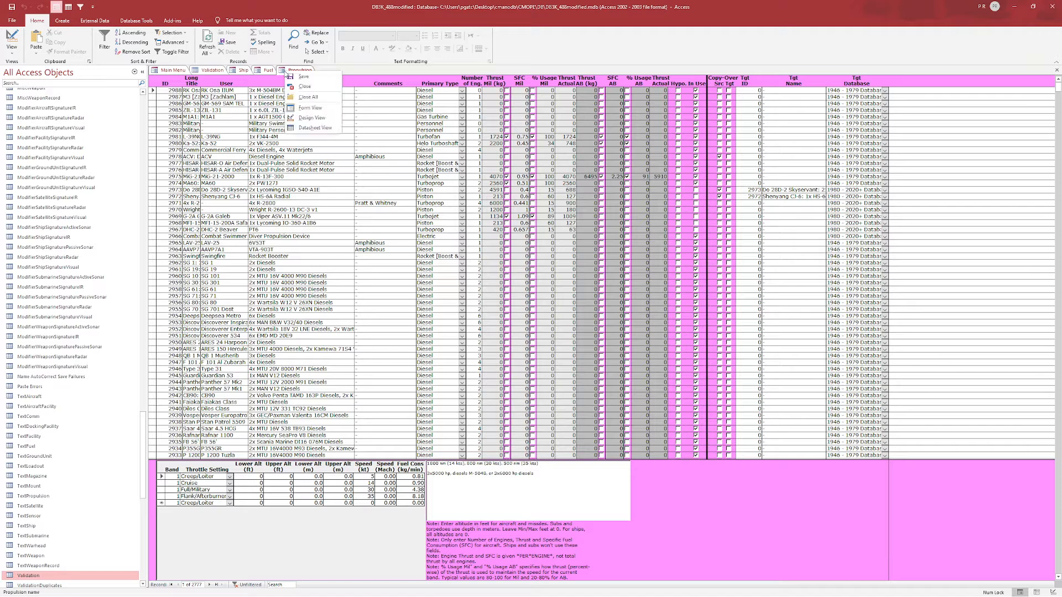
pyautogui.rightClick(286, 70)
pyautogui.click(303, 86)
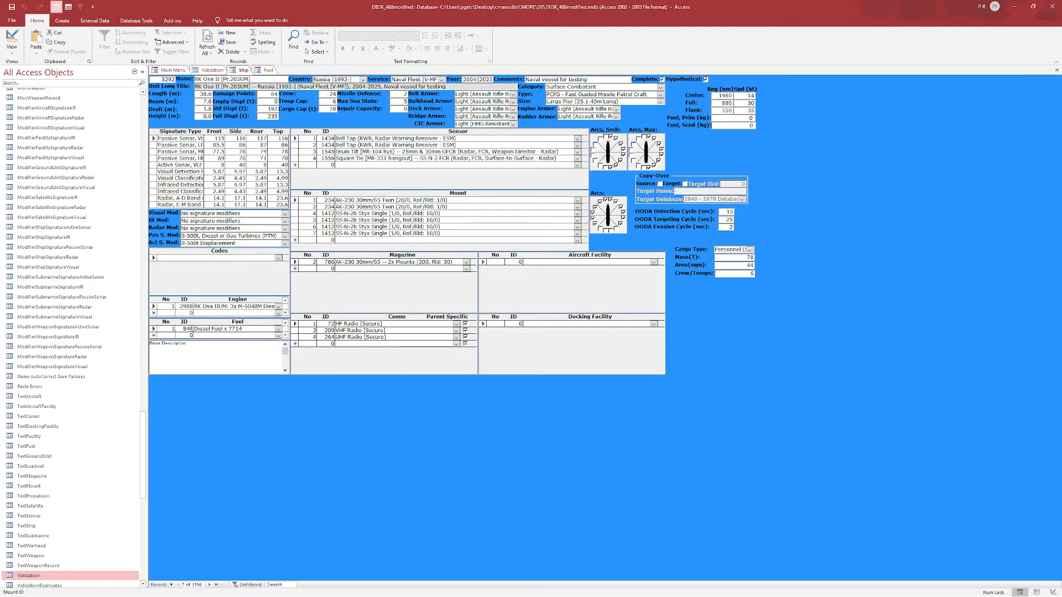
# - Assign fuel ID 2118 to the ship in place of its current fuel entry
pyautogui.hotkey('ctrl', 'v')
pyautogui.press('Return')
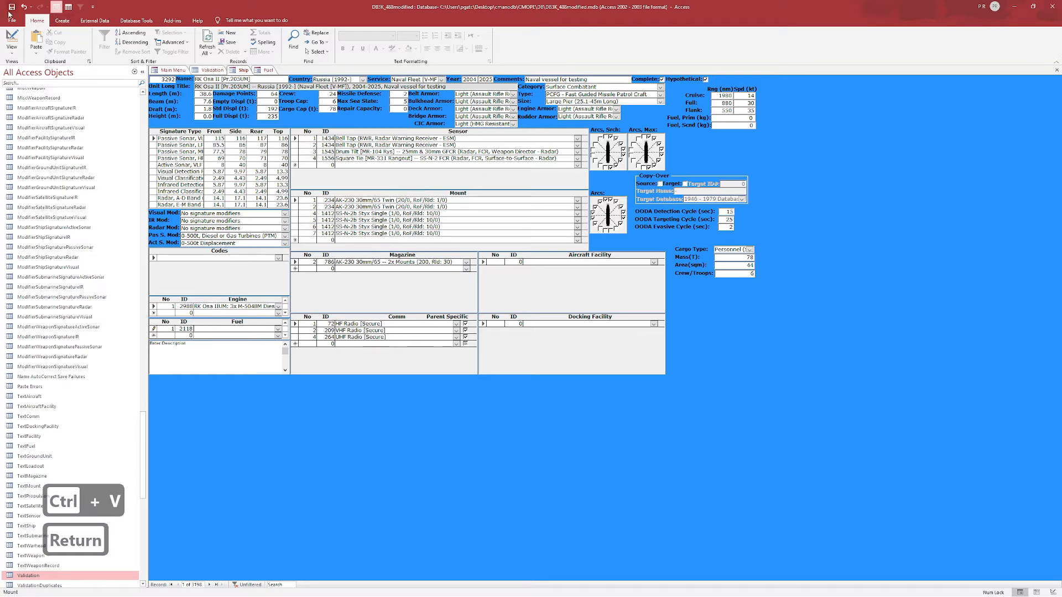
# - Close the ship, fuel and validation windows, discarding the Validation table's design changes, and reopen the ship form
pyautogui.rightClick(247, 71)
pyautogui.click(267, 84)
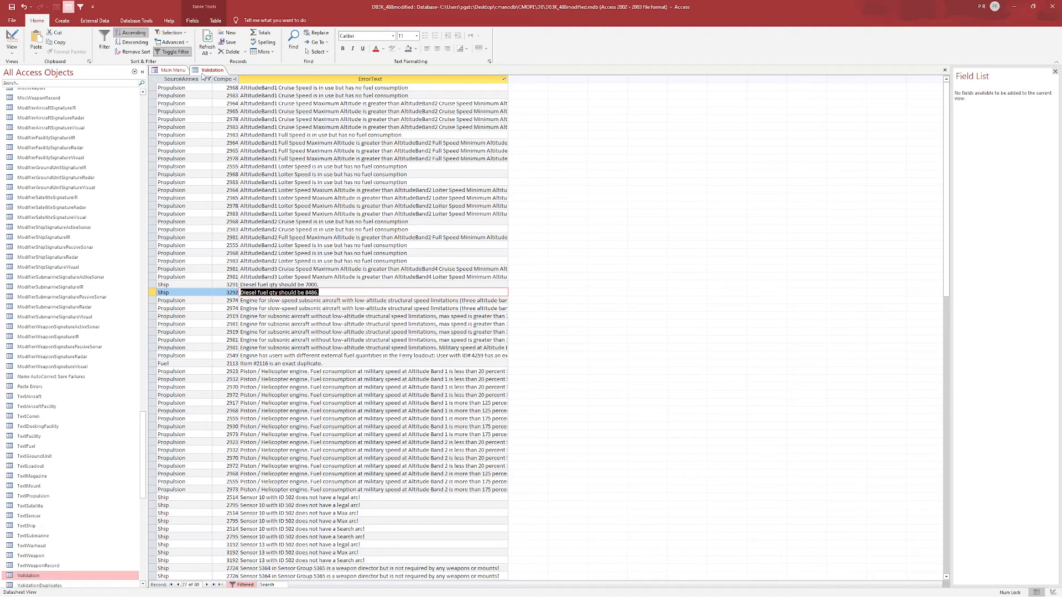
pyautogui.rightClick(204, 72)
pyautogui.click(239, 92)
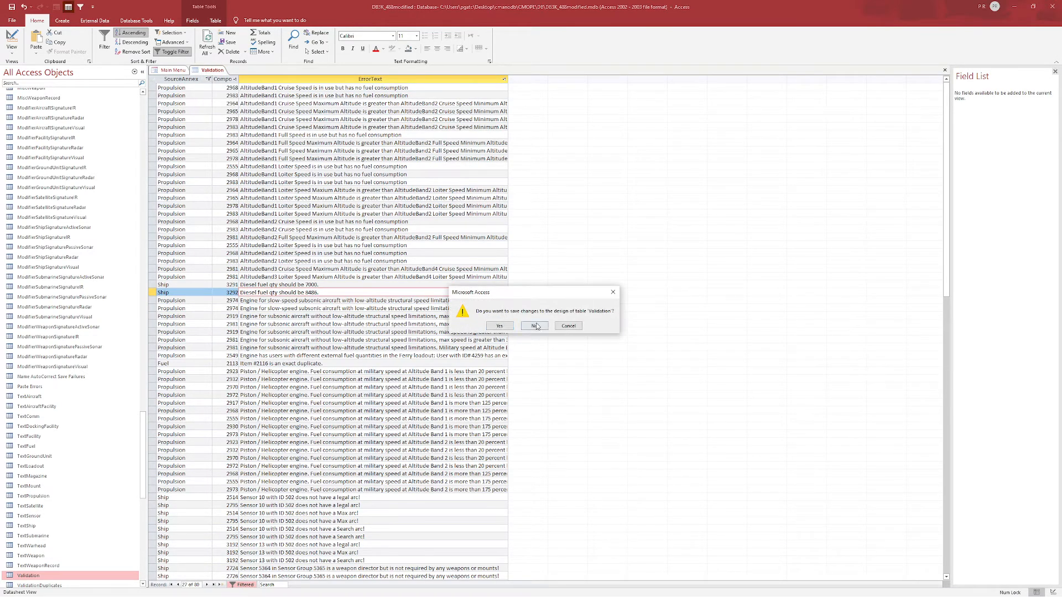
pyautogui.click(536, 326)
pyautogui.click(198, 160)
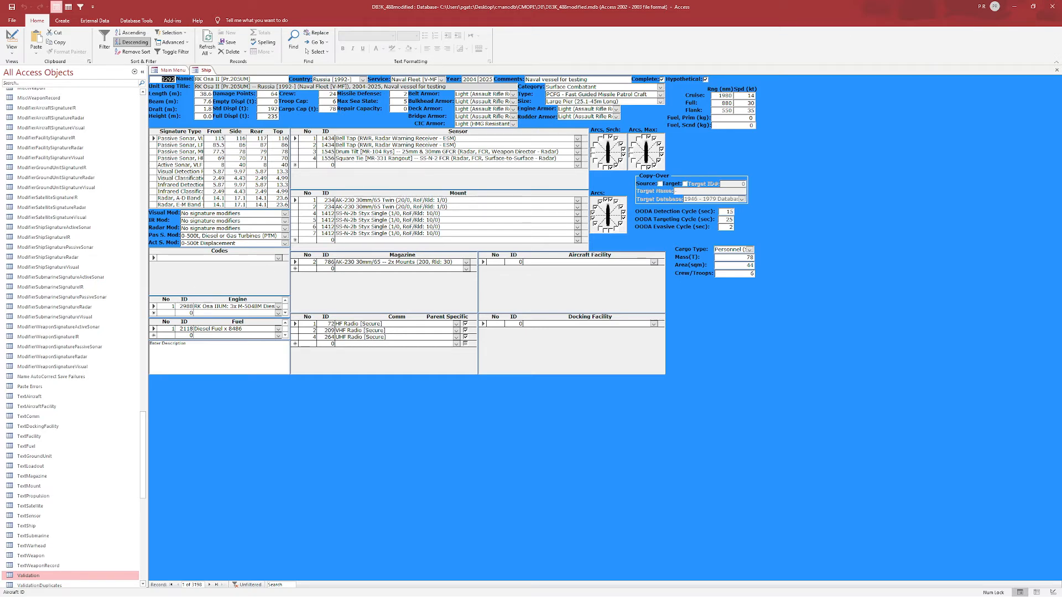
# - Consult the Building Ships flowchart in the guide and return to the ship form
pyautogui.moveTo(574, 0); pyautogui.dragTo(600, 0)
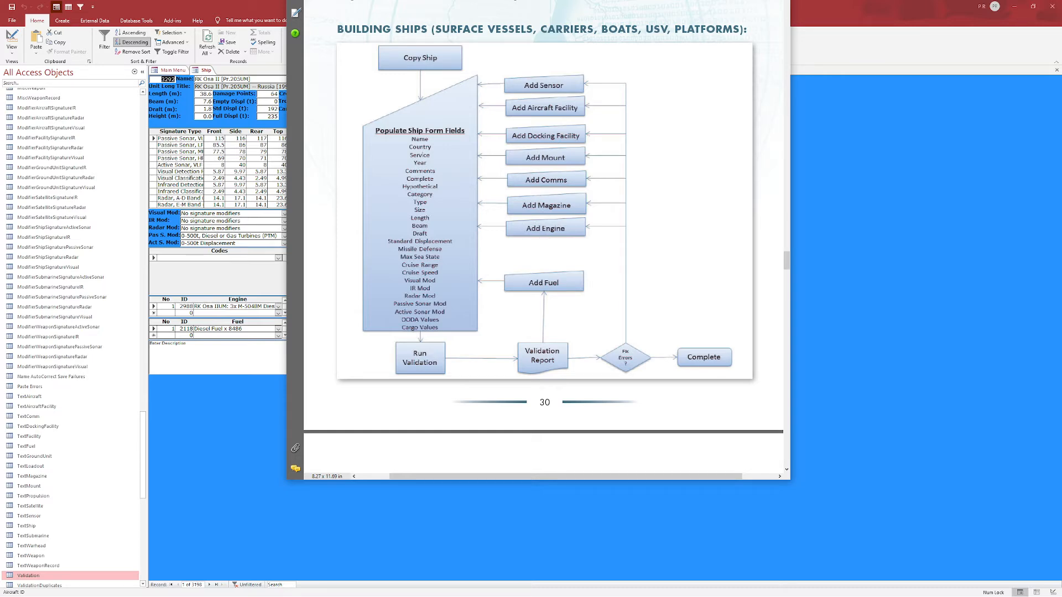
pyautogui.moveTo(538, 0); pyautogui.dragTo(401, 0)
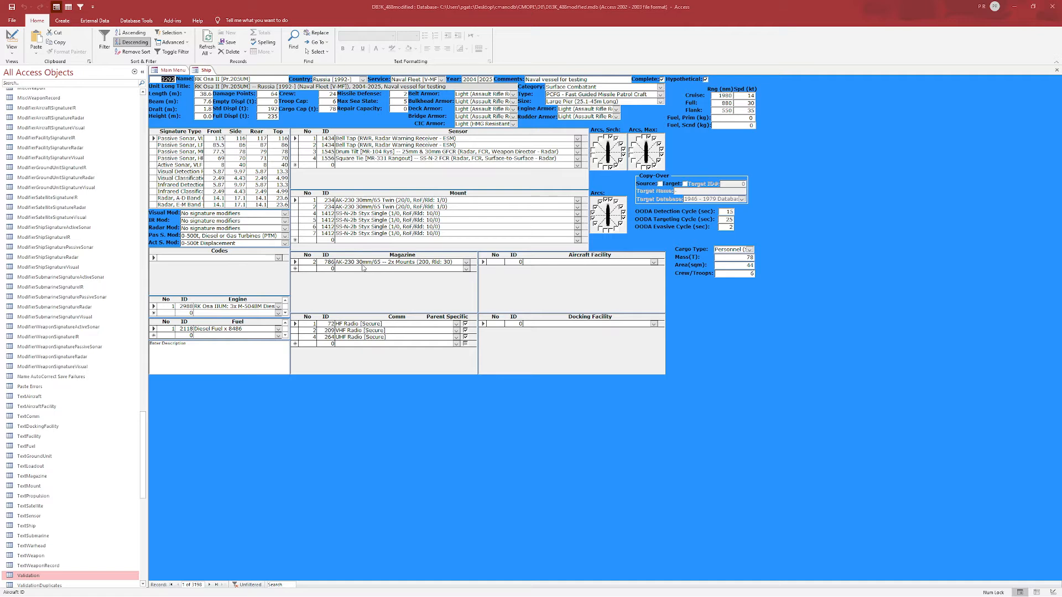
pyautogui.click(379, 263)
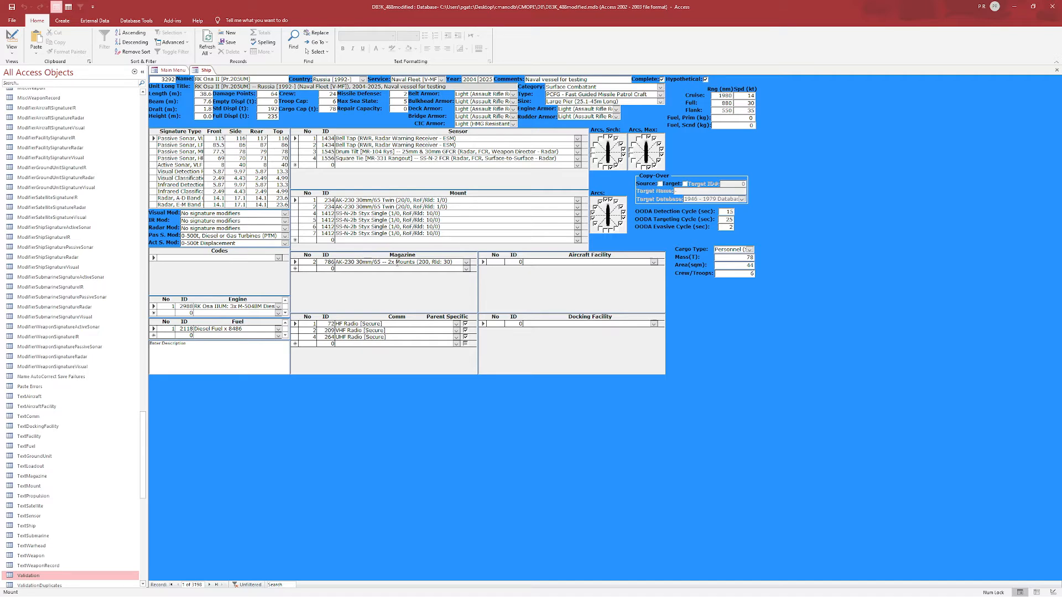
pyautogui.click(466, 269)
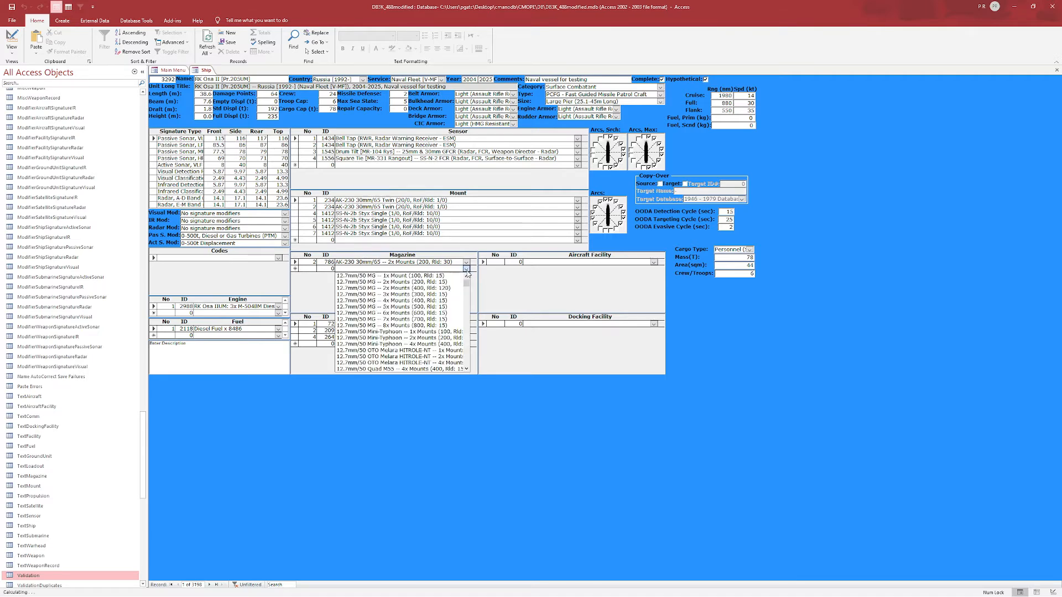
pyautogui.write('mine')
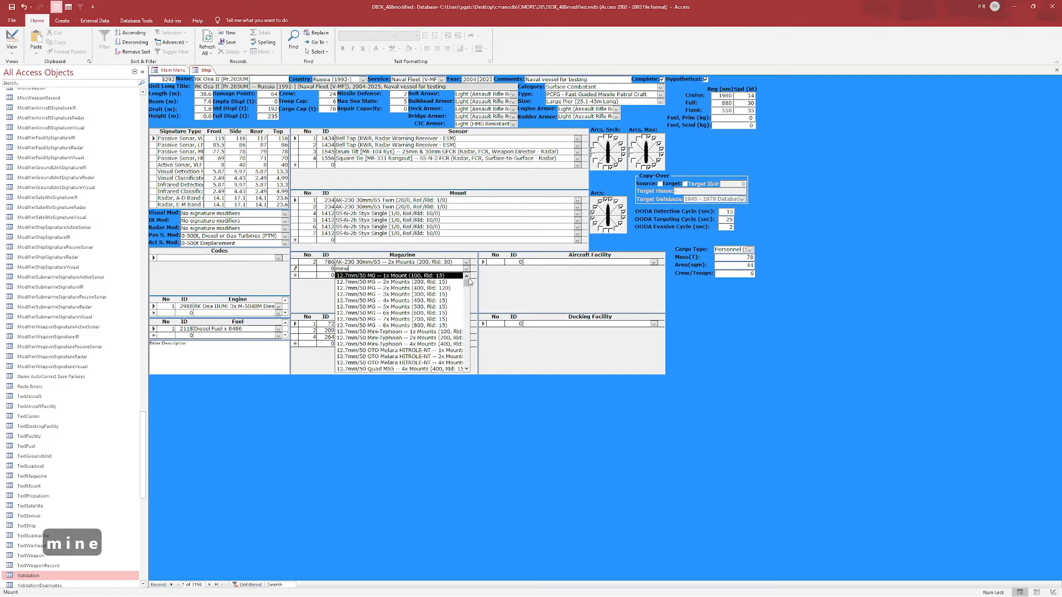
pyautogui.moveTo(467, 310); pyautogui.dragTo(467, 326)
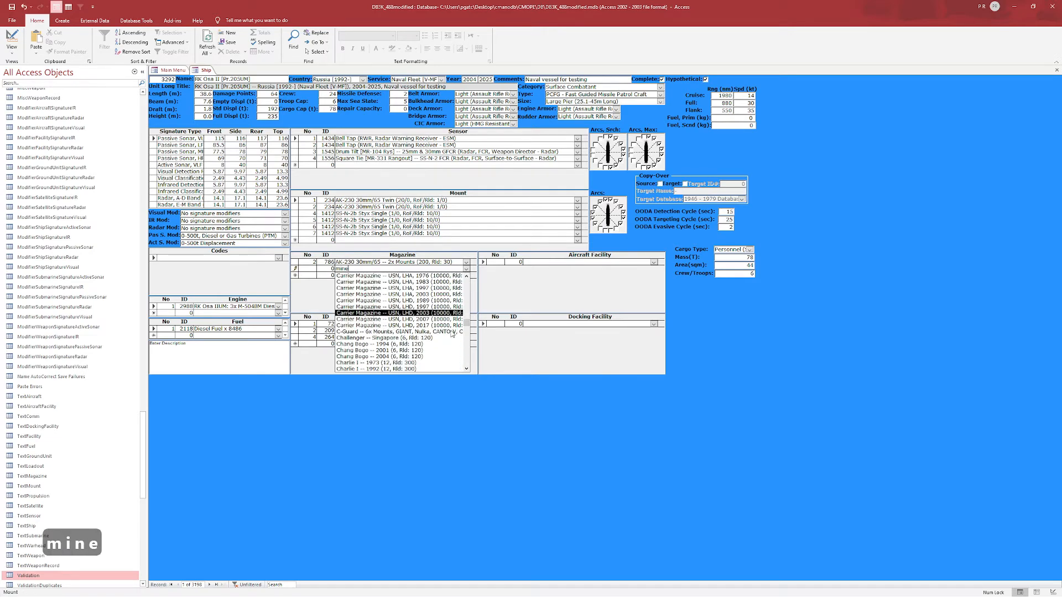
pyautogui.scroll(1, 413, 312)
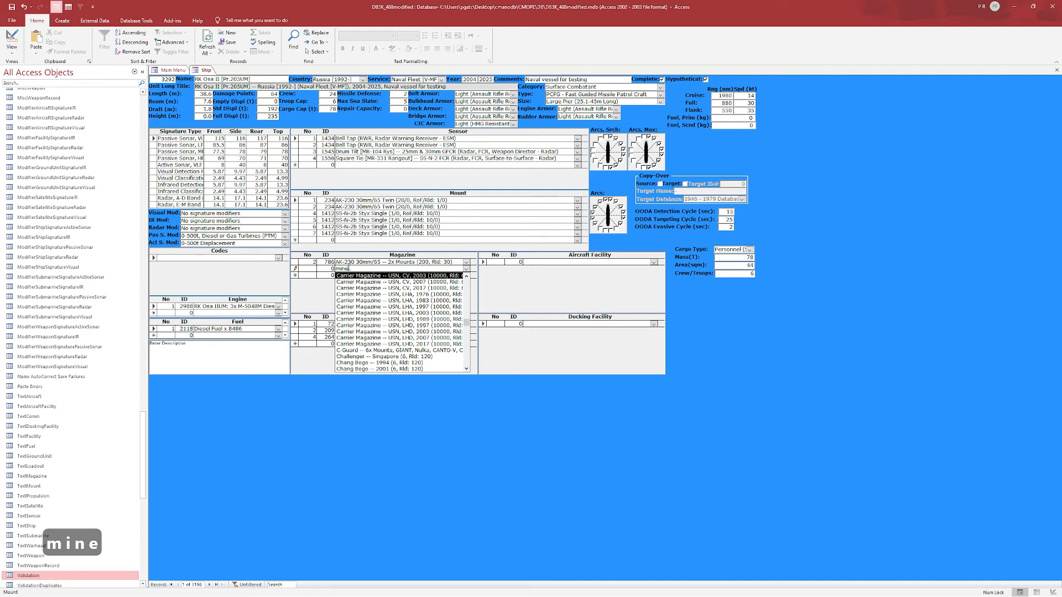
pyautogui.click(322, 294)
pyautogui.doubleClick(343, 268)
pyautogui.press('Delete')
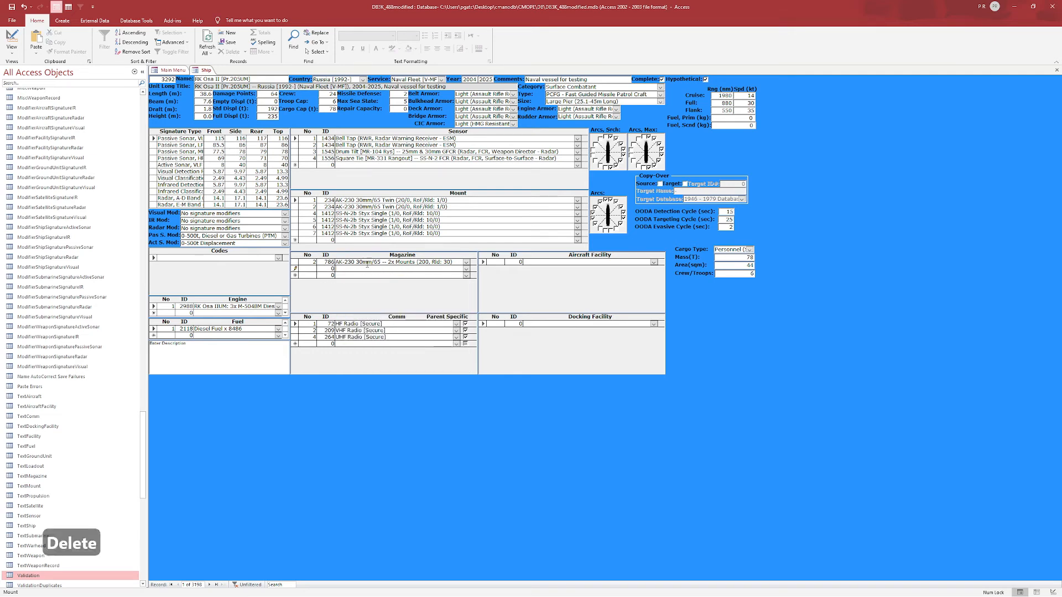
pyautogui.press('Return')
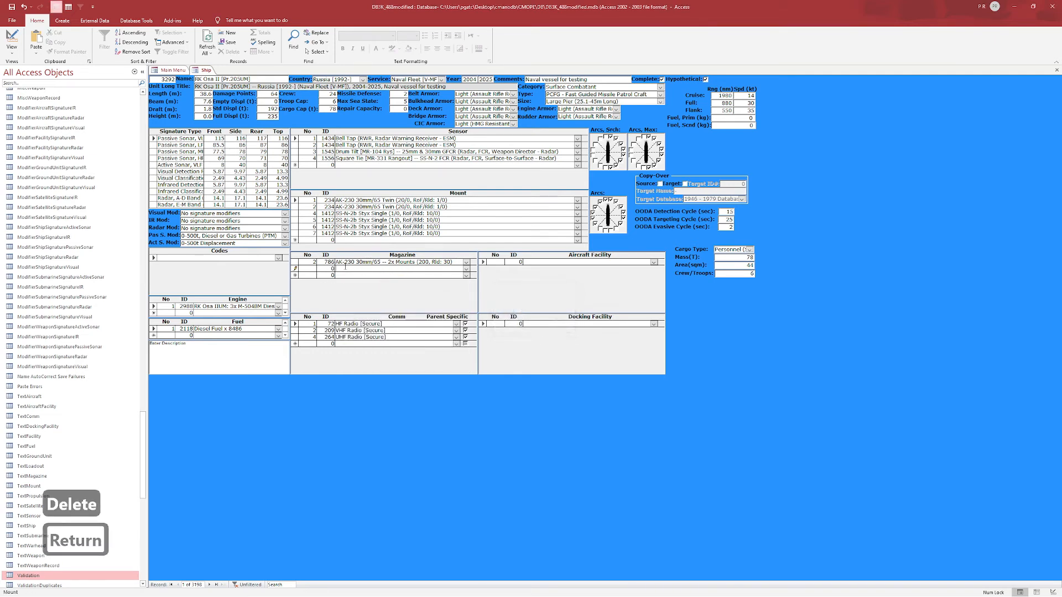
pyautogui.press('Return')
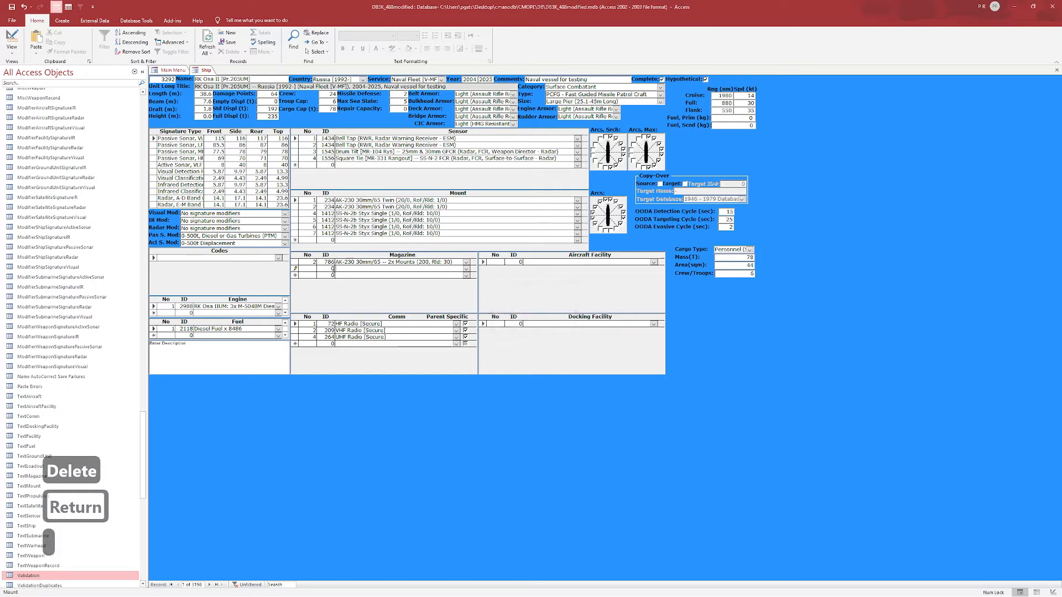
pyautogui.click(333, 269)
pyautogui.press('space')
pyautogui.click(466, 269)
pyautogui.click(454, 278)
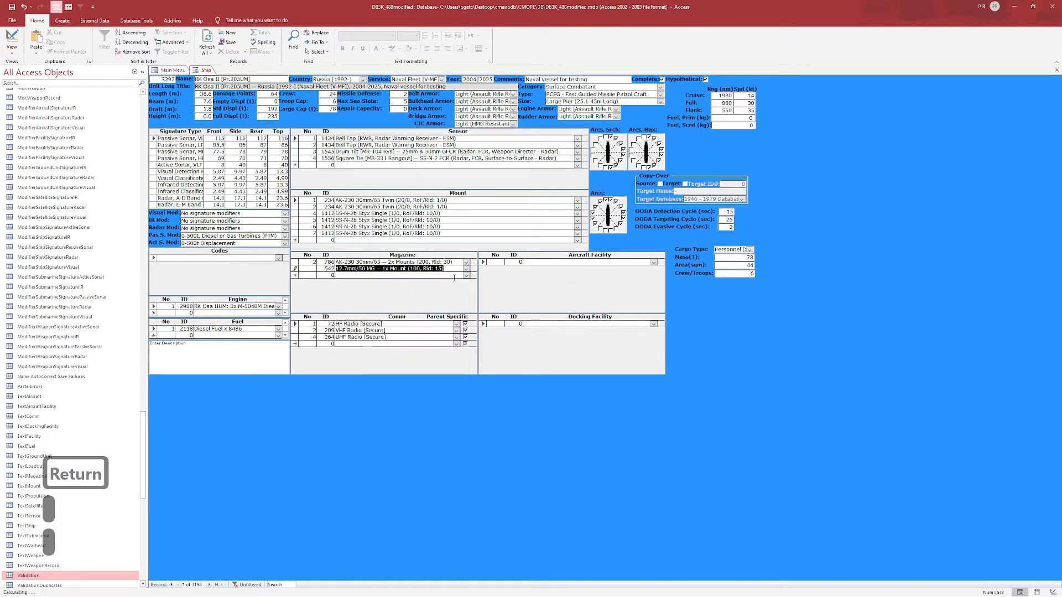
pyautogui.rightClick(295, 269)
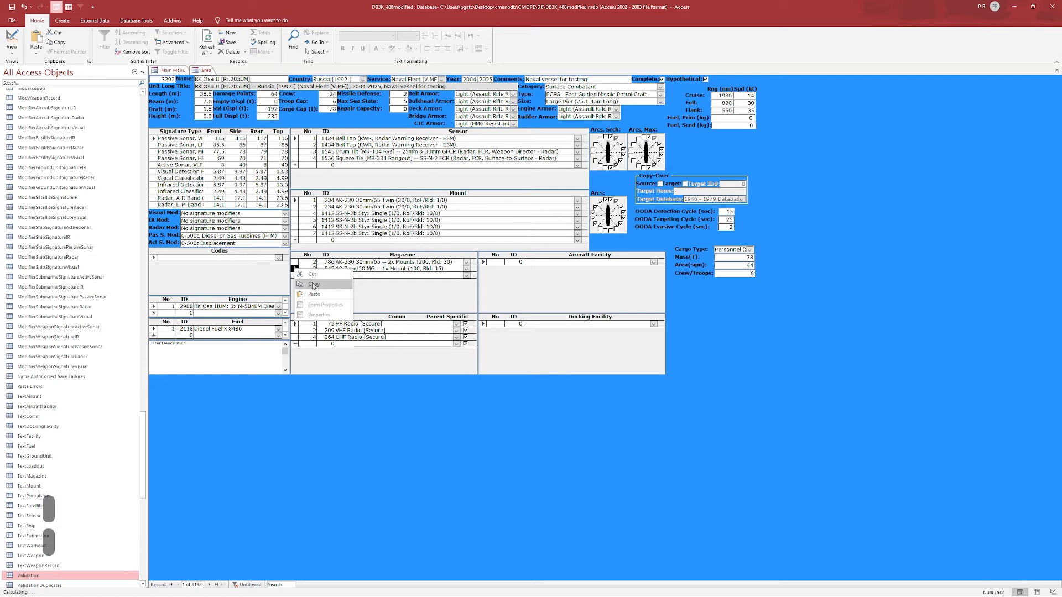
pyautogui.click(312, 274)
pyautogui.click(523, 328)
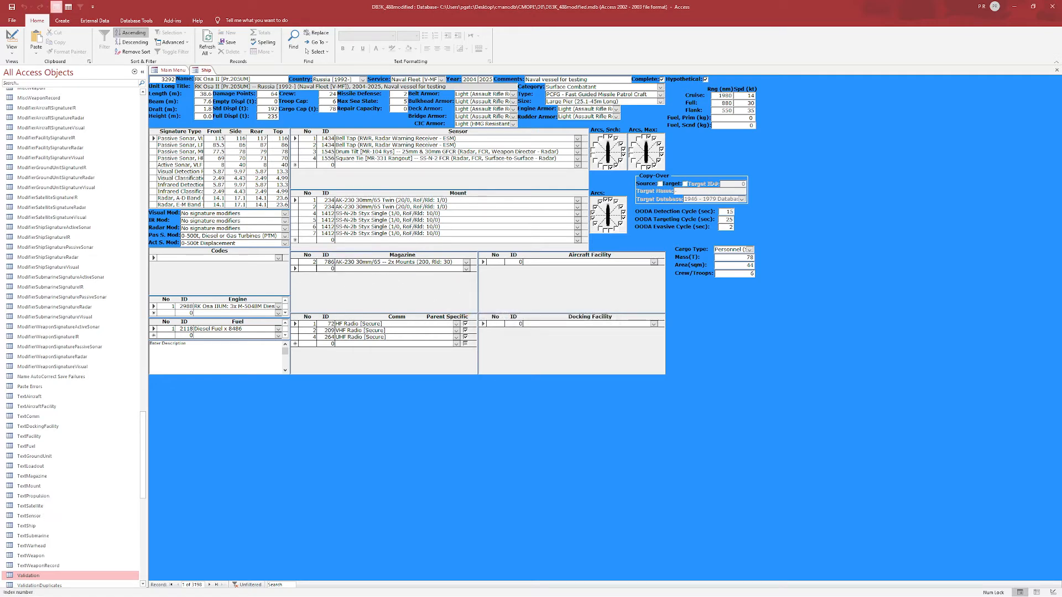
# - Add Generic SATCOM UHF as a new entry in the ship's communications list
pyautogui.moveTo(542, 0); pyautogui.dragTo(531, 0)
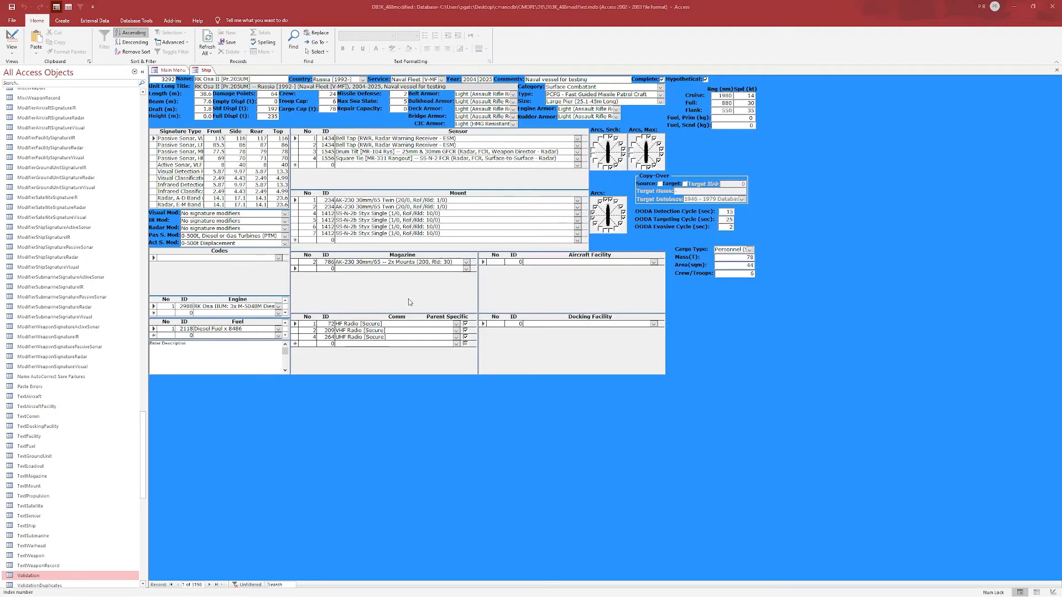
pyautogui.click(378, 360)
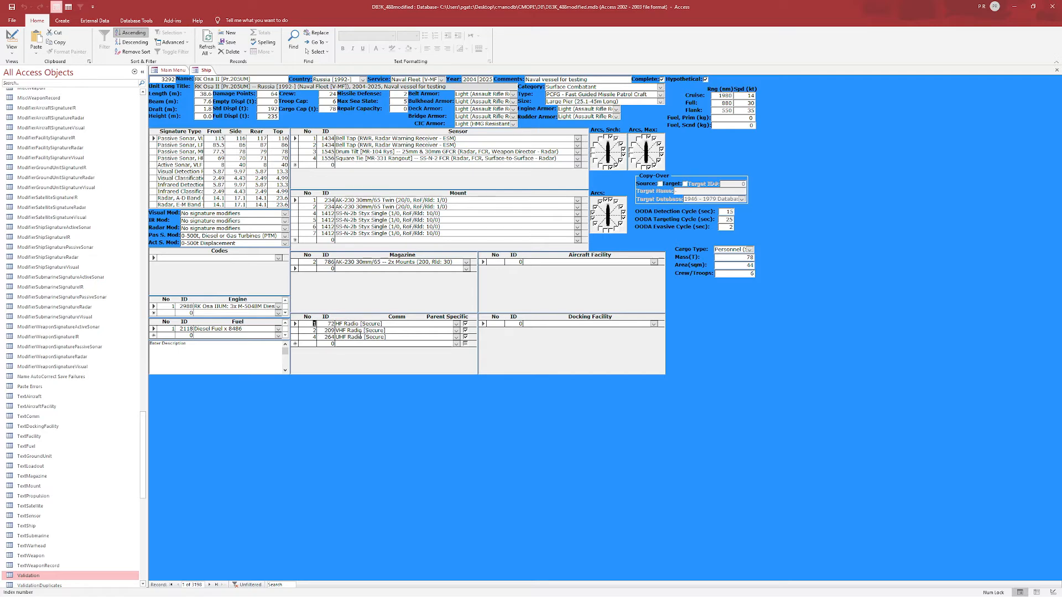
pyautogui.click(457, 344)
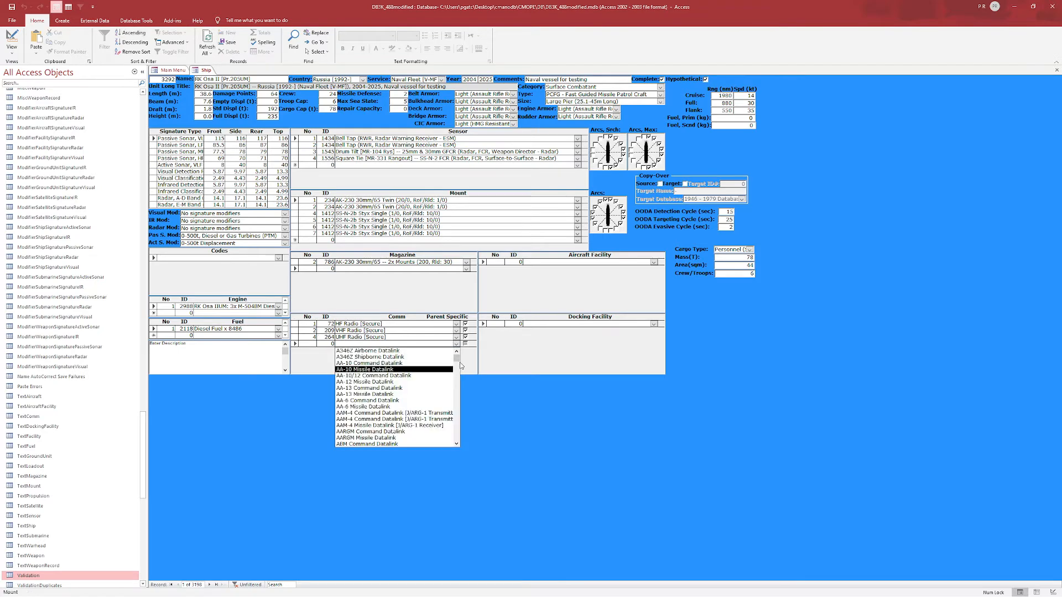
pyautogui.moveTo(458, 358); pyautogui.dragTo(458, 386)
pyautogui.write('sat')
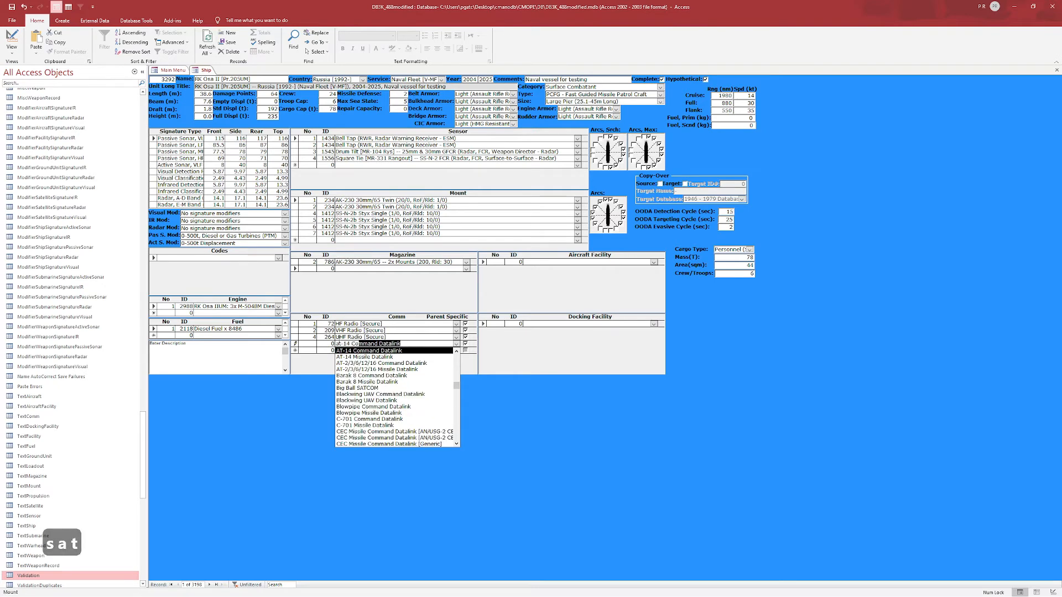
pyautogui.write('generic NATO Sonobuoy Receiver [31 Chann')
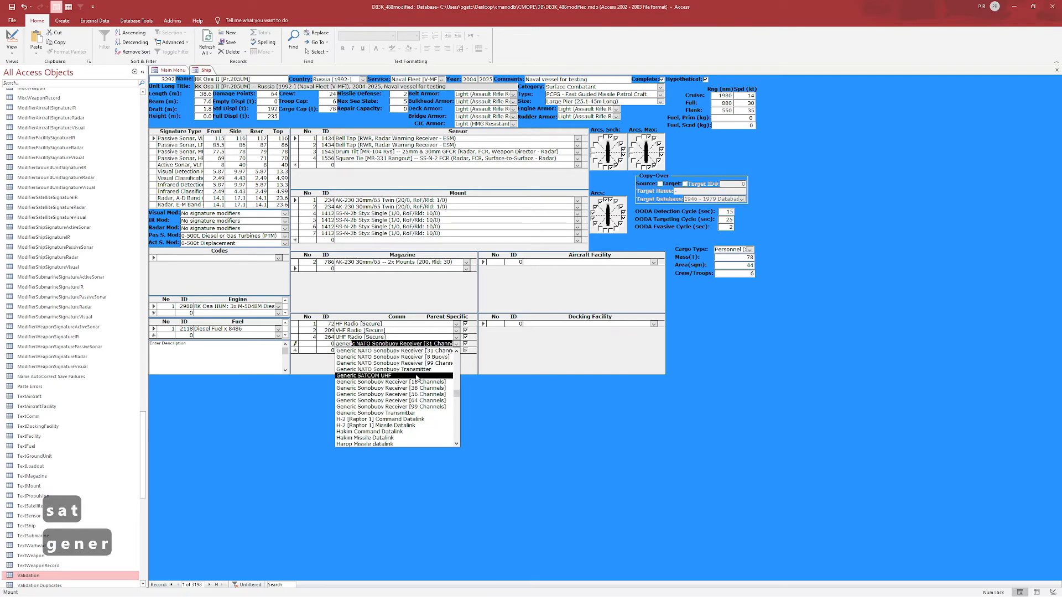
pyautogui.click(346, 373)
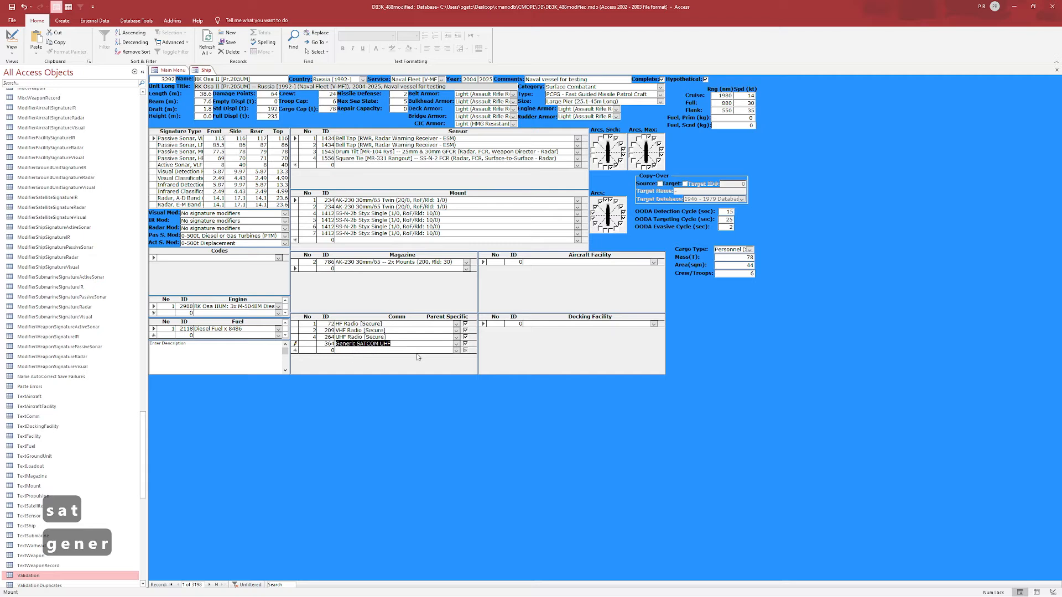
pyautogui.click(408, 337)
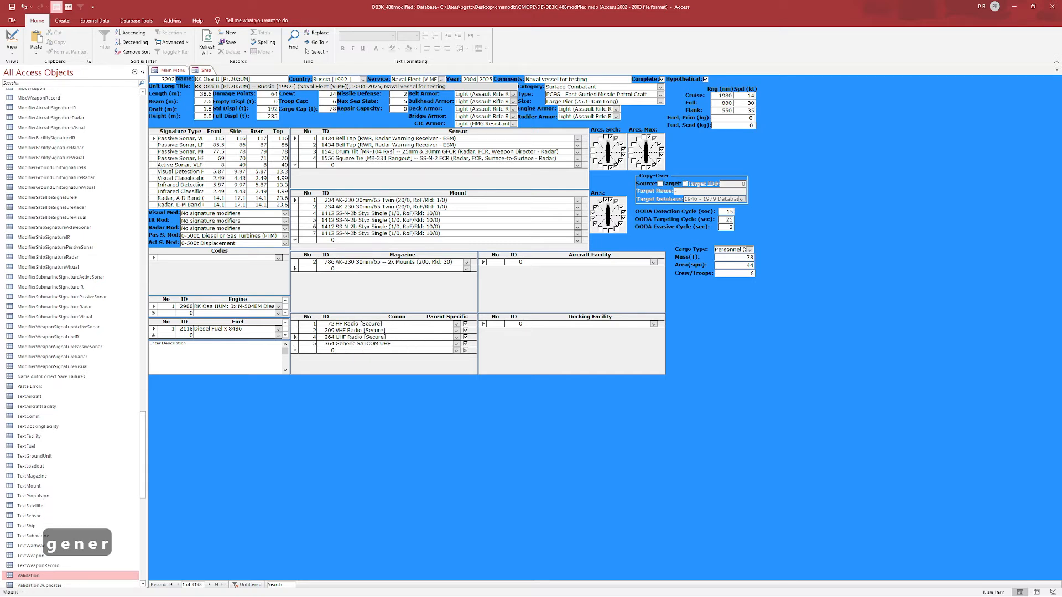
# - Replace the SS-N-2b Styx Single in mount 4 with the SS-N-25 Switchblade Twin (2/0, RoF/Rld: 3/0)
pyautogui.moveTo(575, 0); pyautogui.dragTo(357, 0)
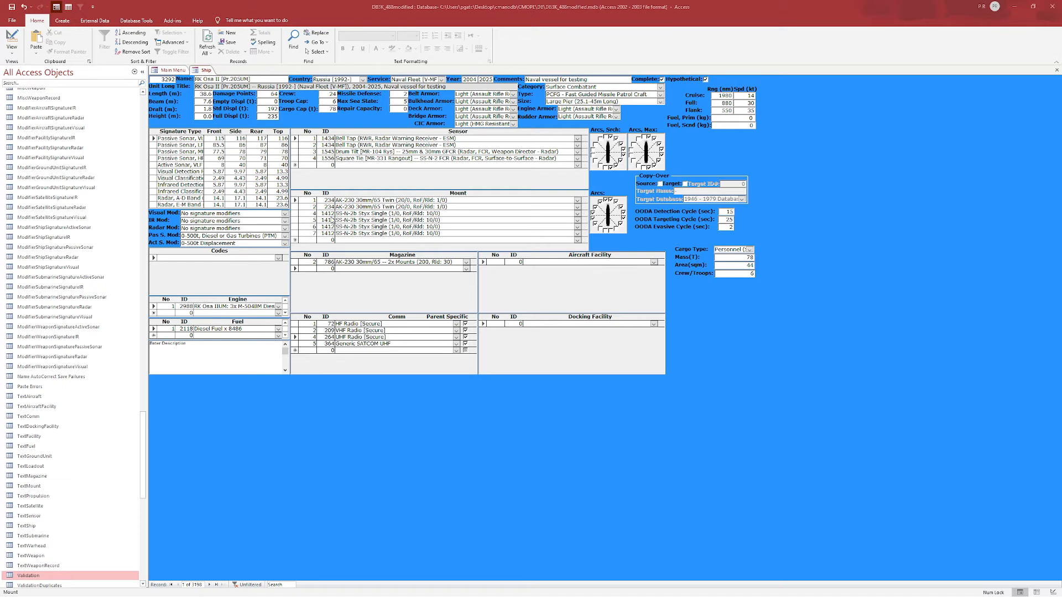
pyautogui.click(441, 213)
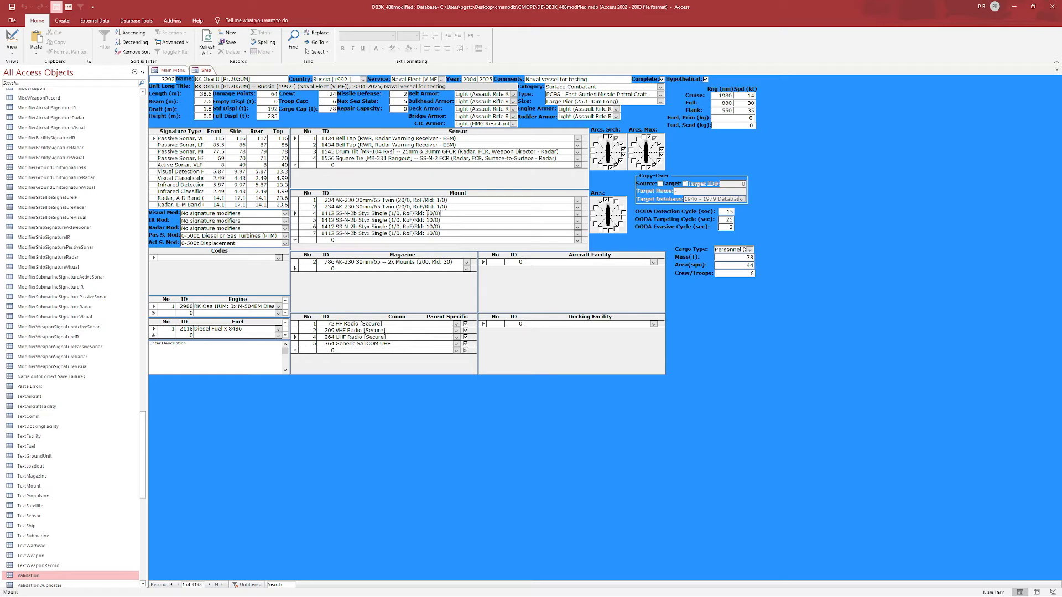
pyautogui.click(577, 214)
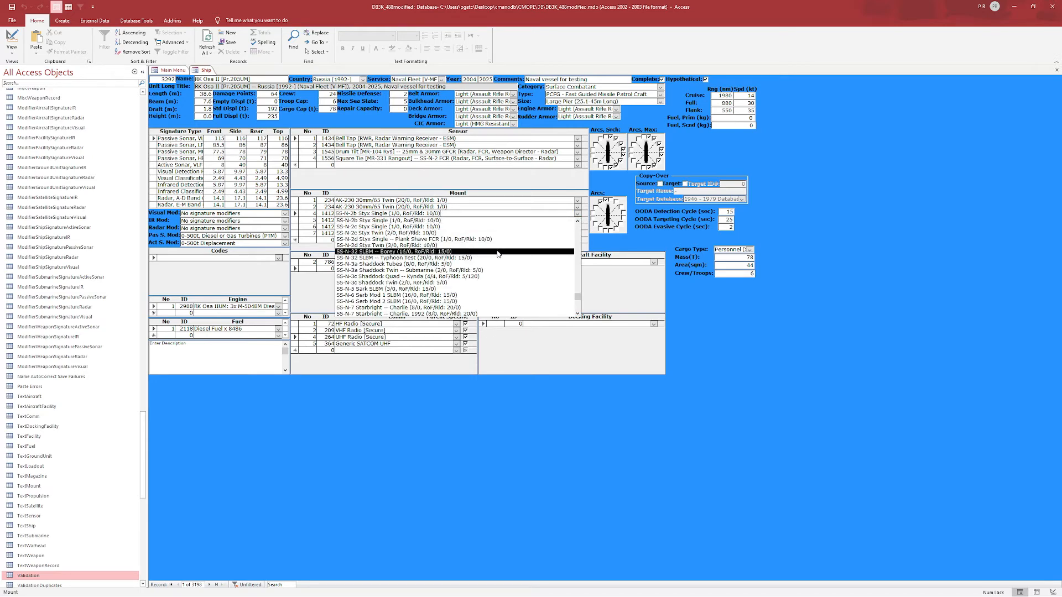
pyautogui.scroll(-1, 502, 253)
pyautogui.scroll(-4, 502, 253)
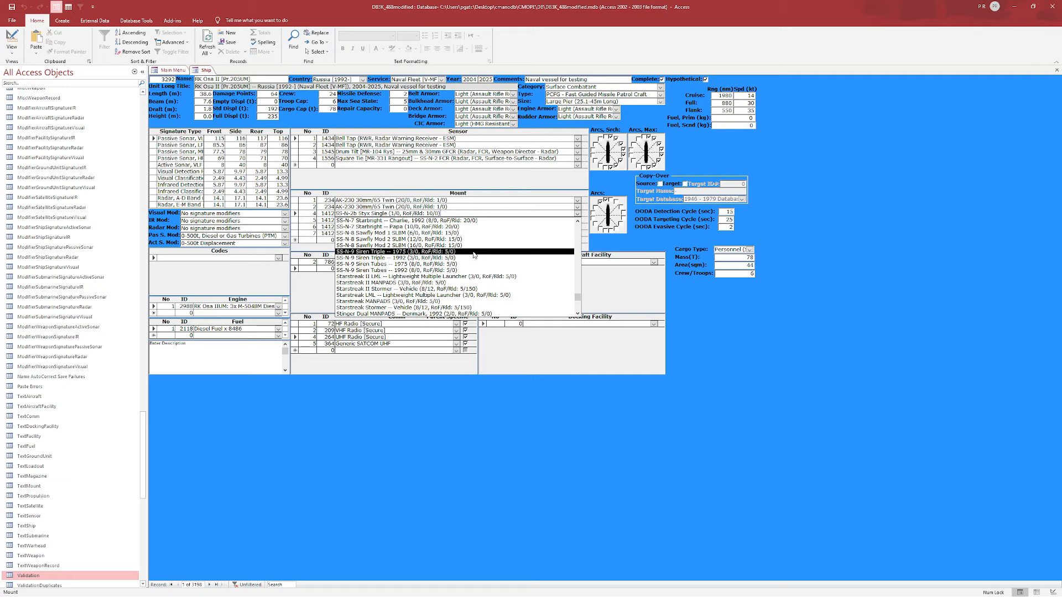
pyautogui.scroll(4, 474, 254)
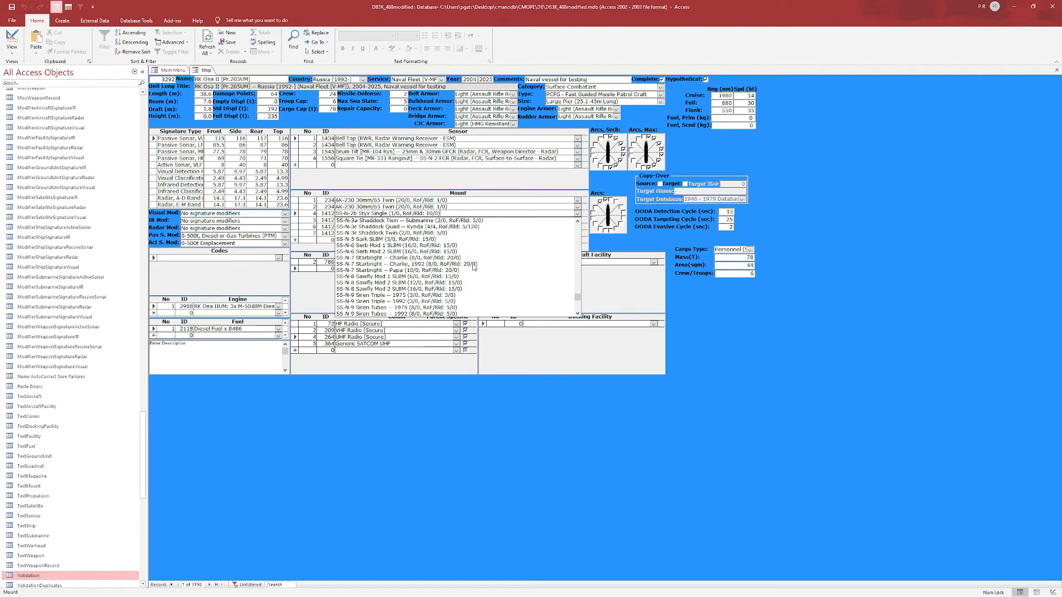
pyautogui.scroll(5, 474, 268)
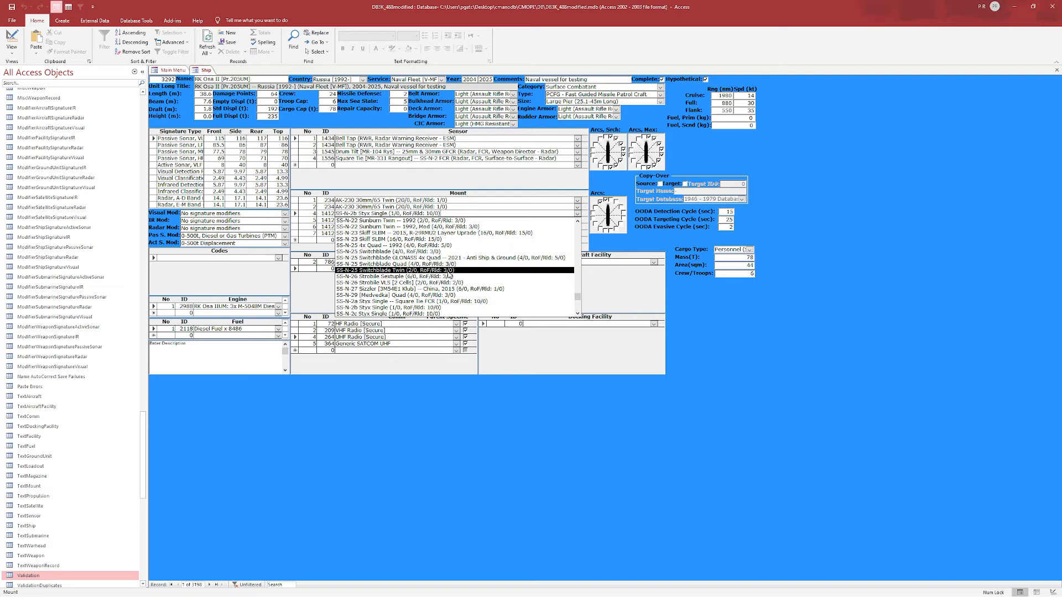
pyautogui.click(448, 270)
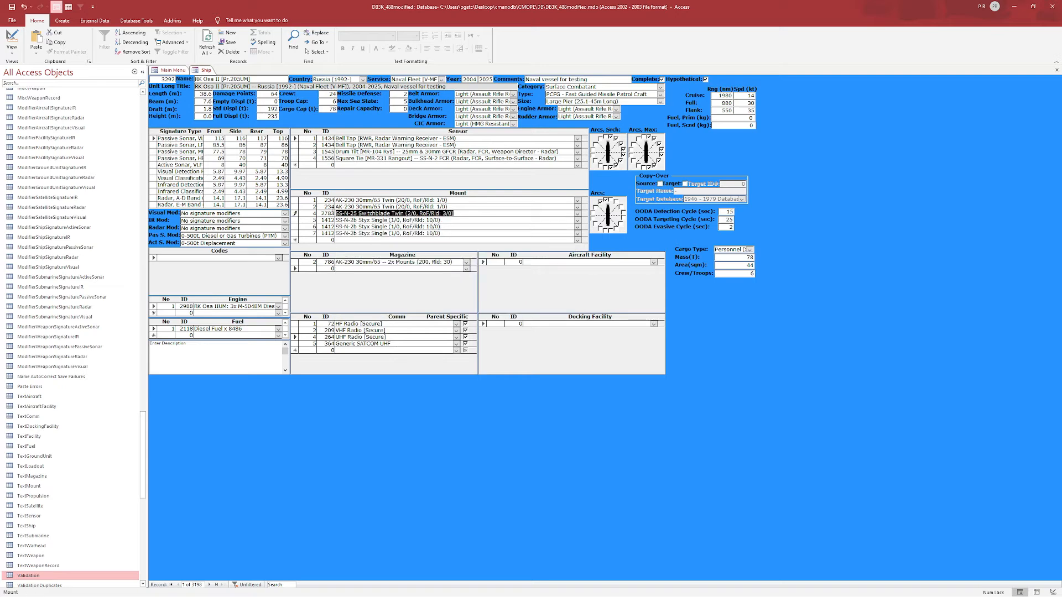
# - Delete the SS-N-2b Styx Single record in mount 5
pyautogui.rightClick(294, 220)
pyautogui.click(313, 227)
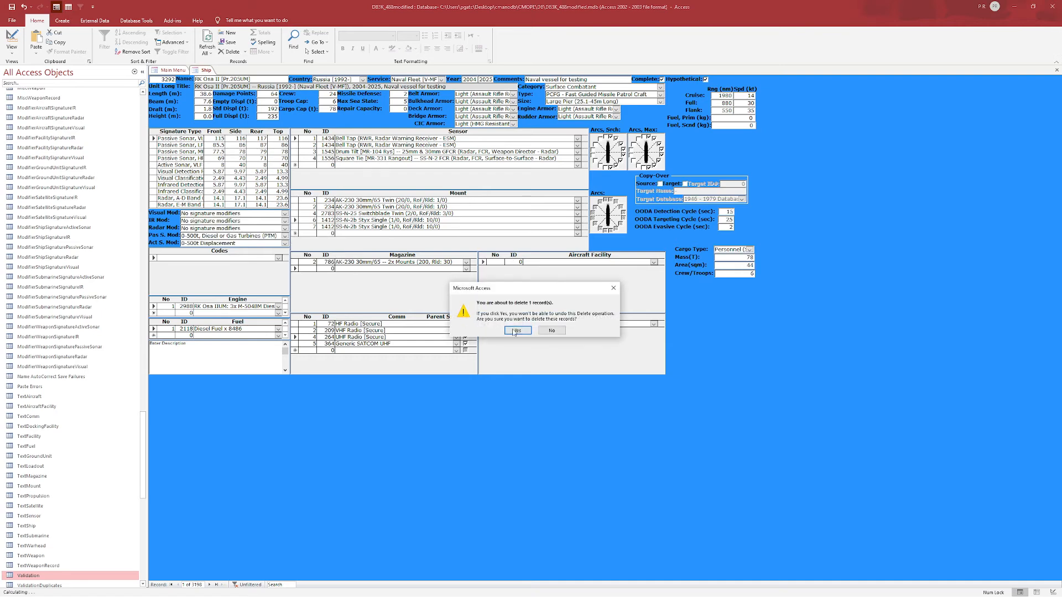
pyautogui.click(502, 331)
# - Replace the SS-N-2b Styx Single in mount 6 with the SS-N-25 Switchblade Twin (2/0, RoF/Rld: 3/0)
pyautogui.click(479, 220)
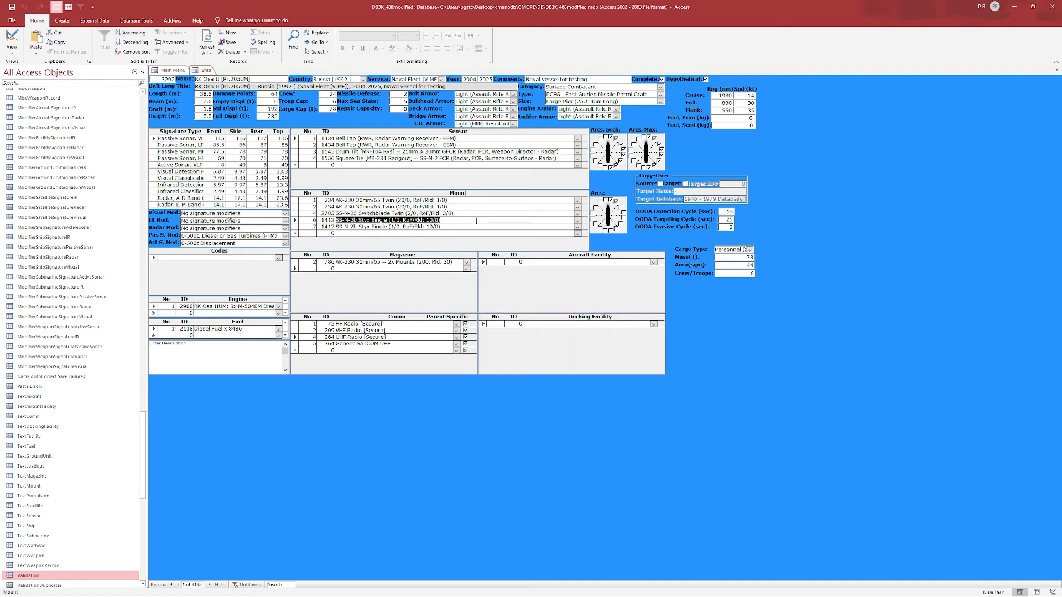
pyautogui.click(577, 220)
pyautogui.scroll(4, 502, 260)
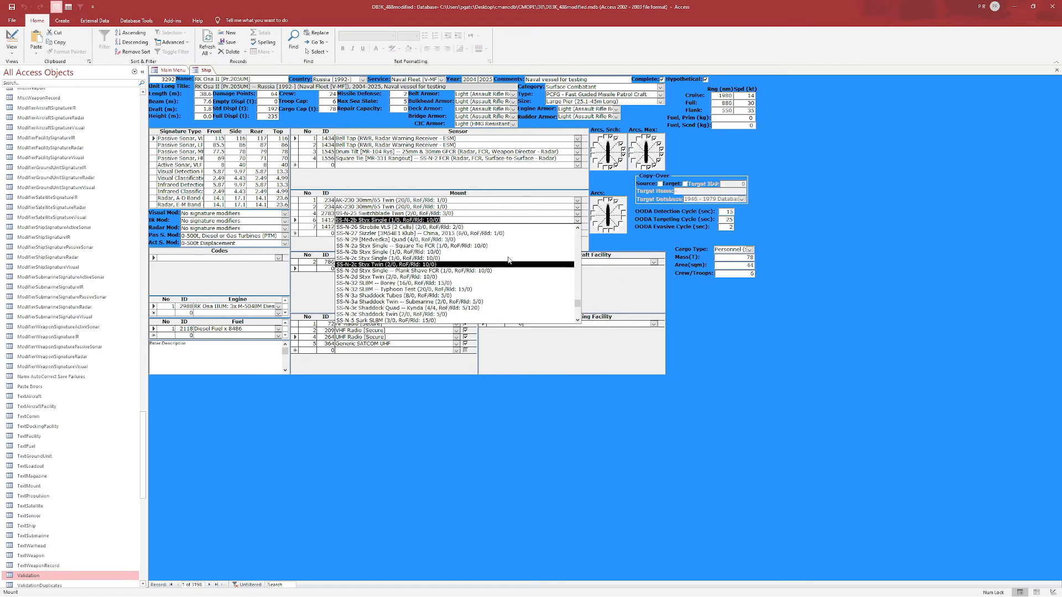
pyautogui.scroll(1, 478, 247)
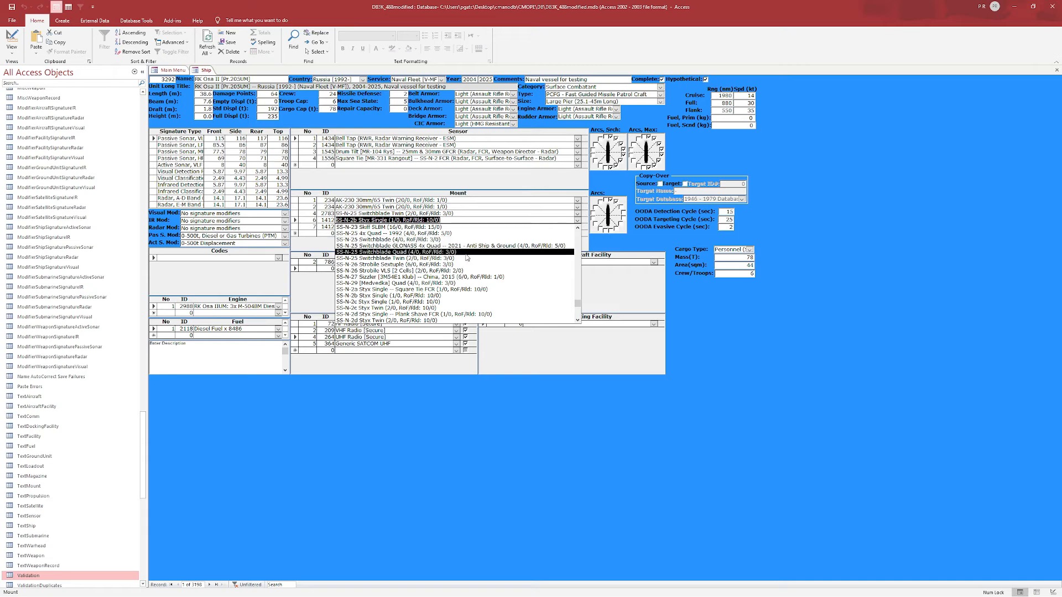
pyautogui.click(442, 257)
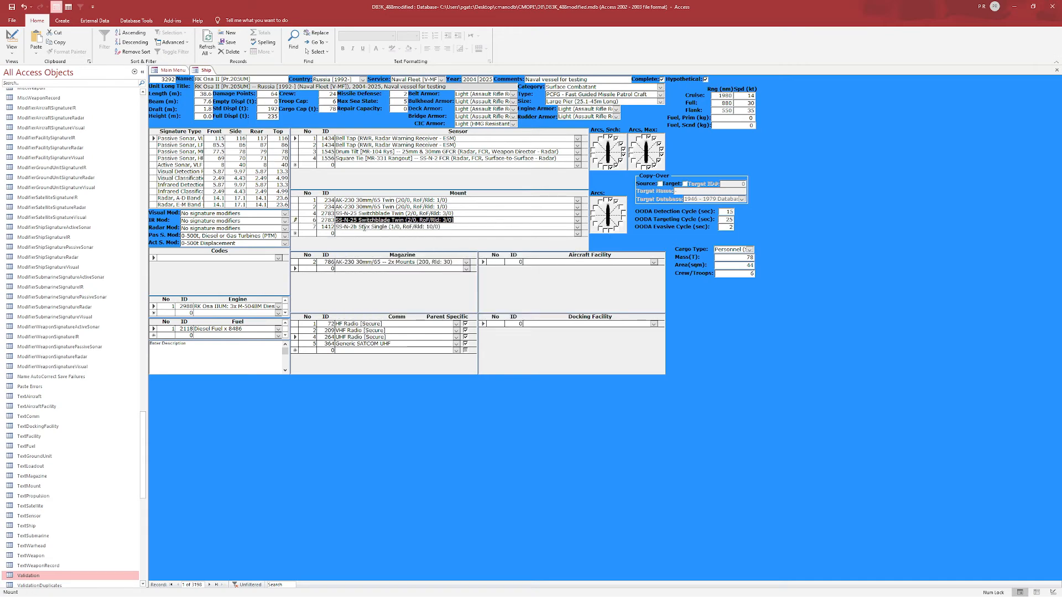
# - Delete the remaining SS-N-2b Styx Single record in mount 7 of the ship
pyautogui.click(296, 232)
pyautogui.rightClick(296, 231)
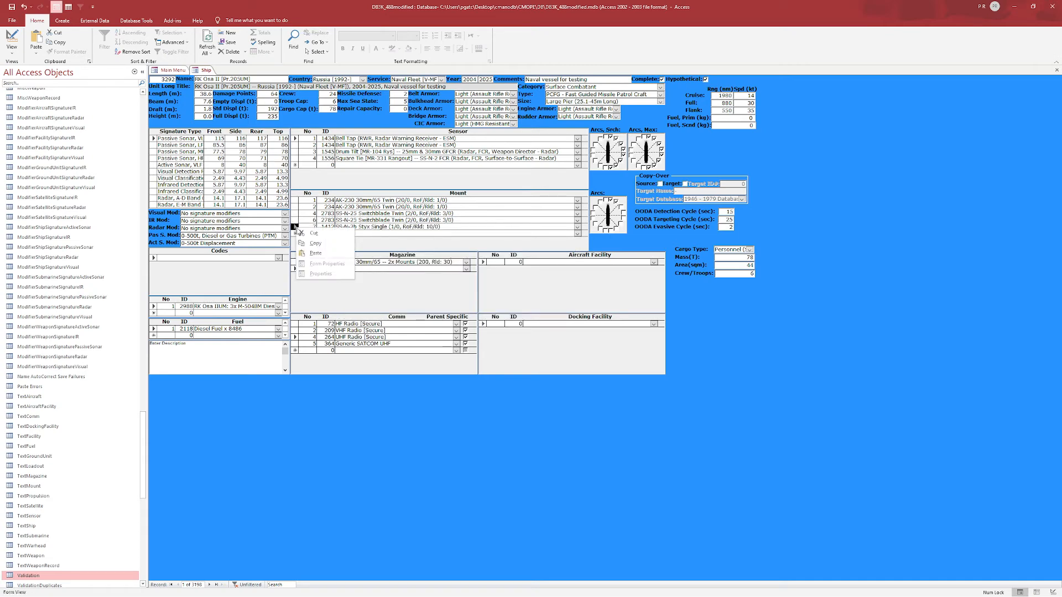
pyautogui.click(324, 238)
pyautogui.click(518, 330)
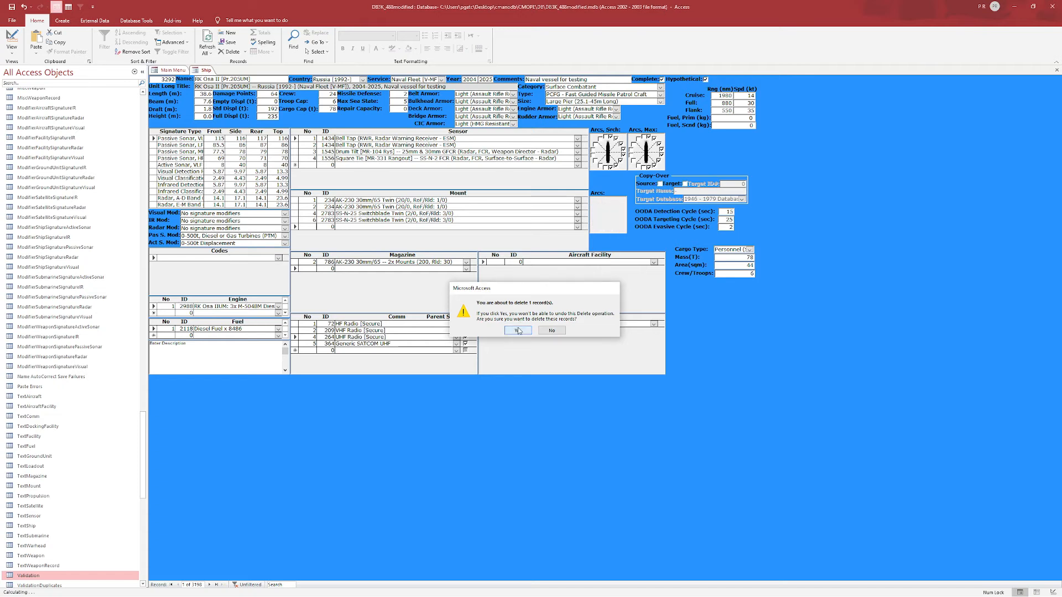
# - Open the SS-N-25 Switchblade Twin mount record to examine its default arcs, and check the arcs of the ship's mounts
pyautogui.click(416, 201)
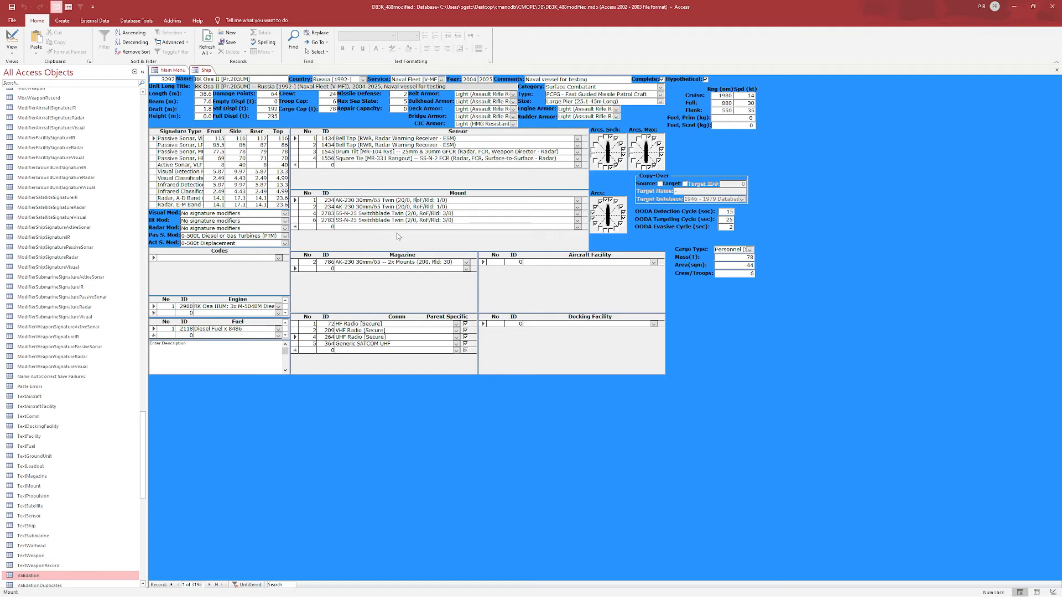
pyautogui.click(392, 214)
pyautogui.doubleClick(295, 214)
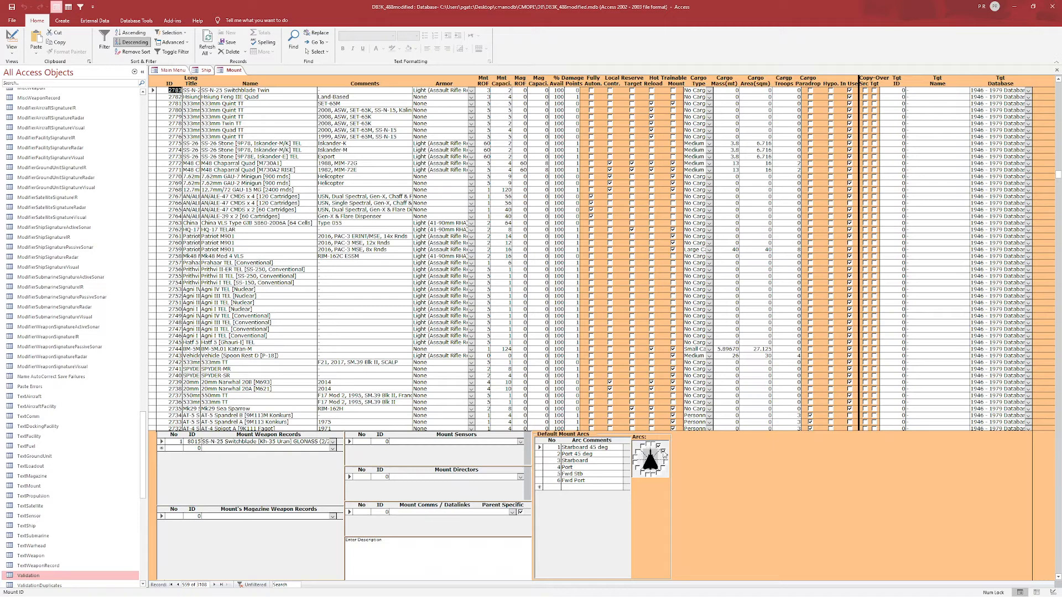
pyautogui.rightClick(231, 70)
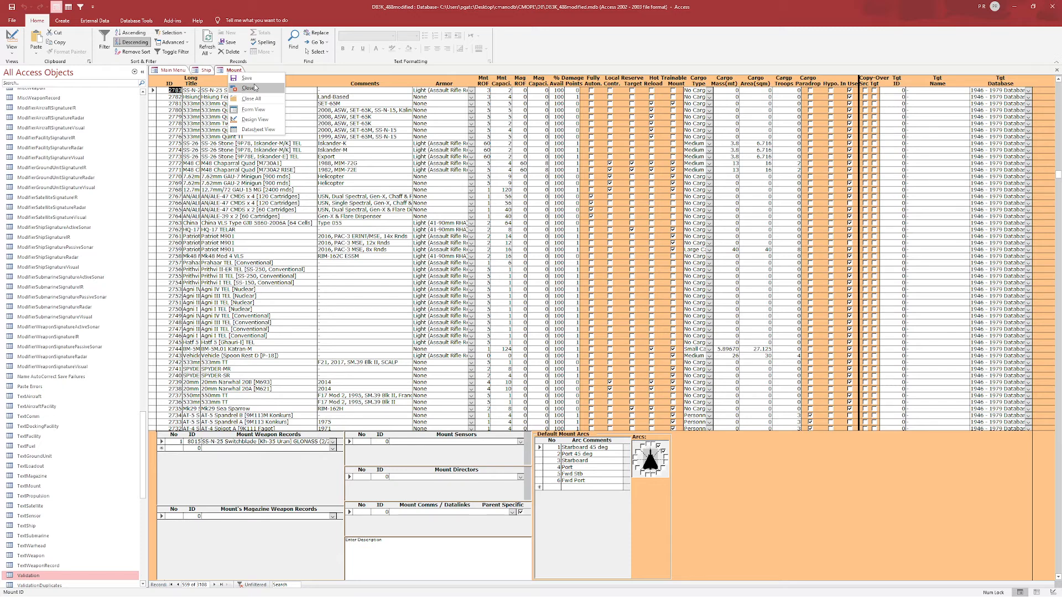
pyautogui.click(311, 98)
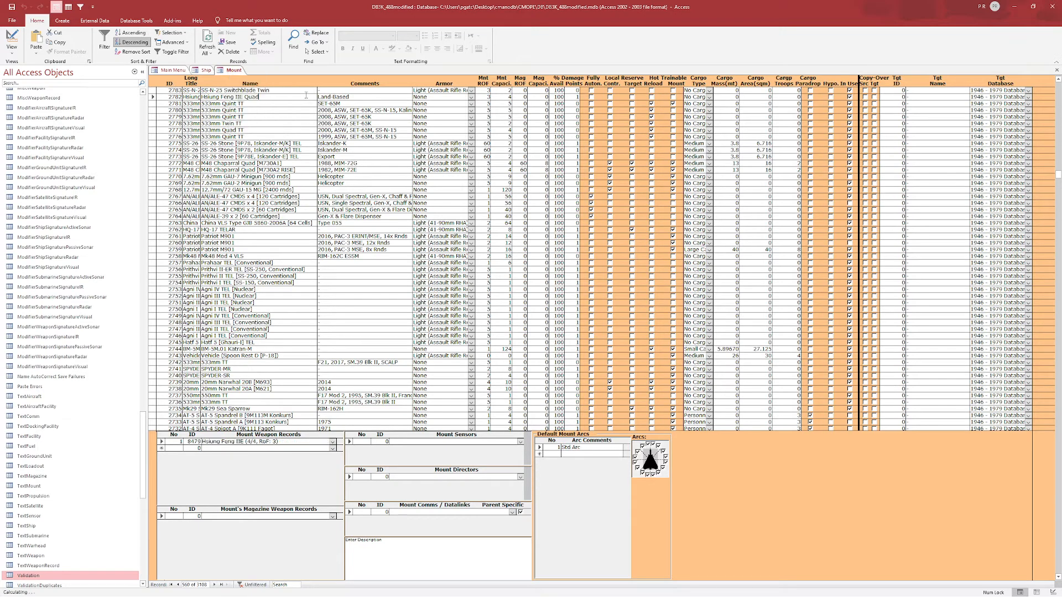
pyautogui.click(303, 89)
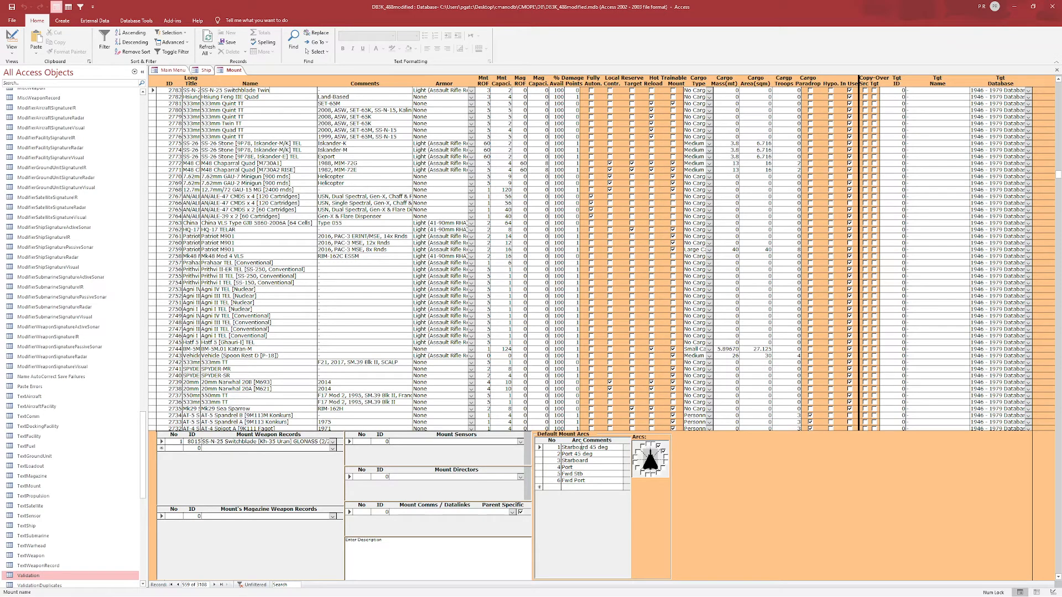
pyautogui.click(584, 461)
pyautogui.click(584, 474)
pyautogui.click(584, 480)
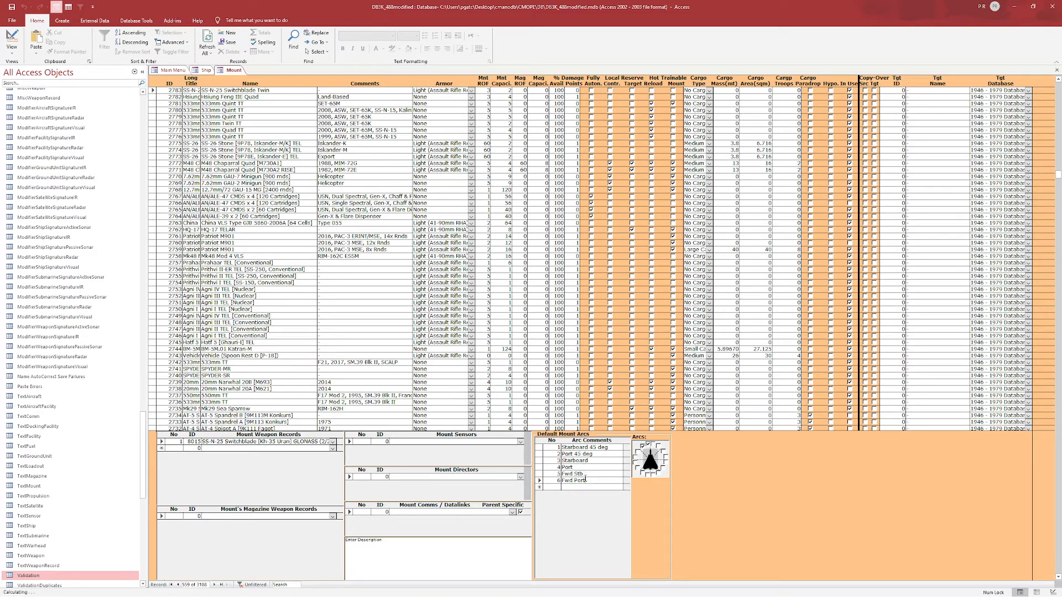
pyautogui.rightClick(236, 69)
pyautogui.click(254, 81)
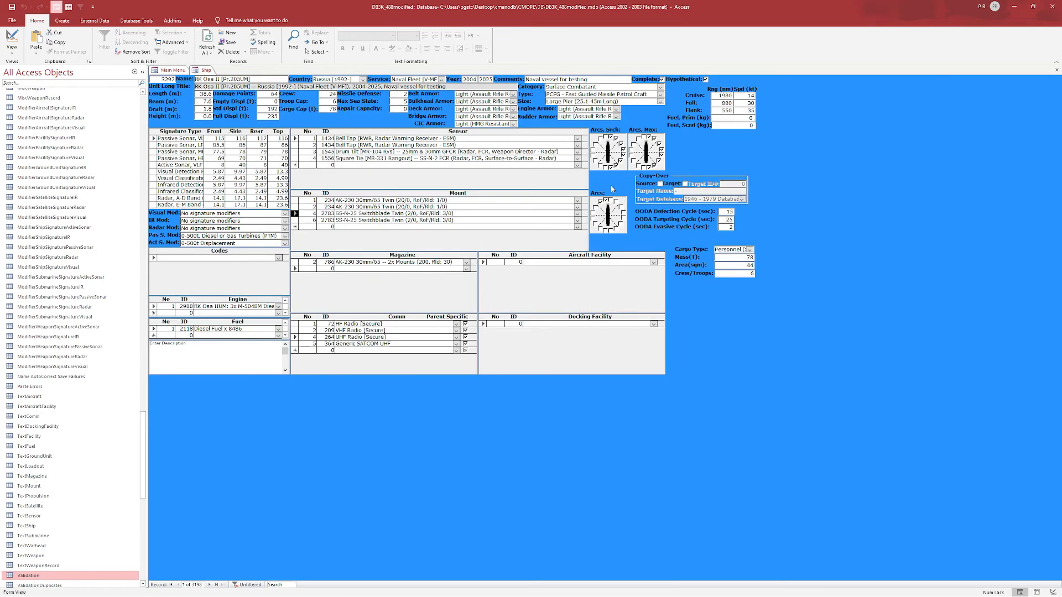
pyautogui.click(405, 219)
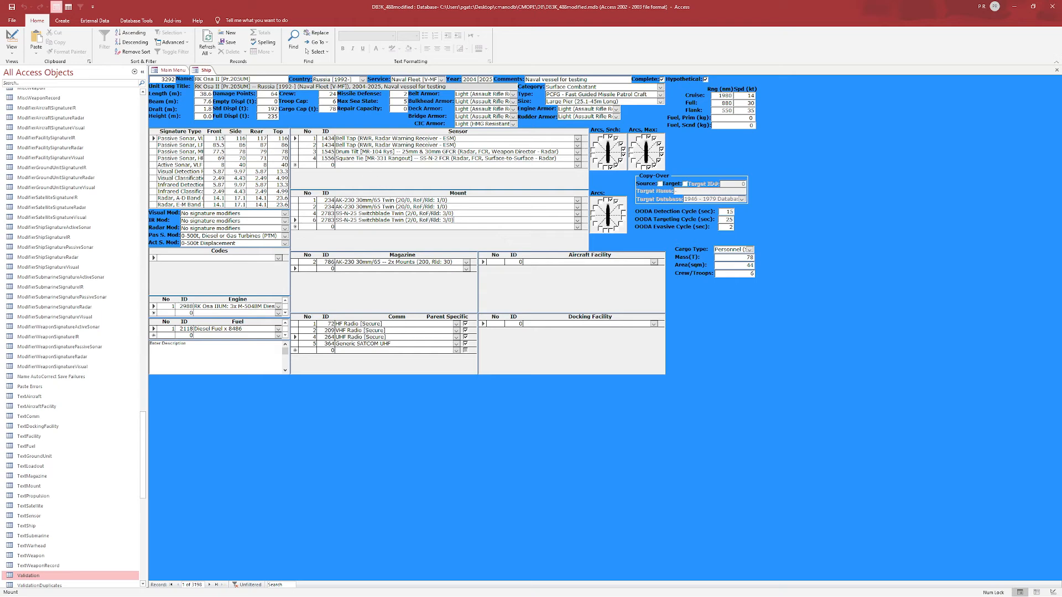
# - Consult the ship-building flowchart in the manual and look over the available docking and aircraft facility options
pyautogui.moveTo(575, 0); pyautogui.dragTo(465, 0)
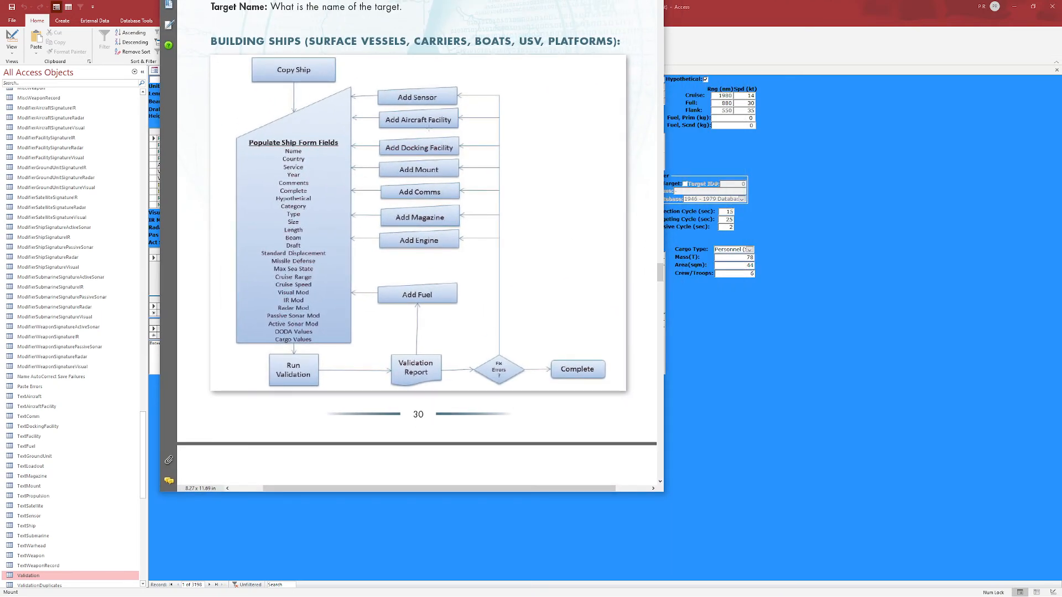
pyautogui.press('super+Down')
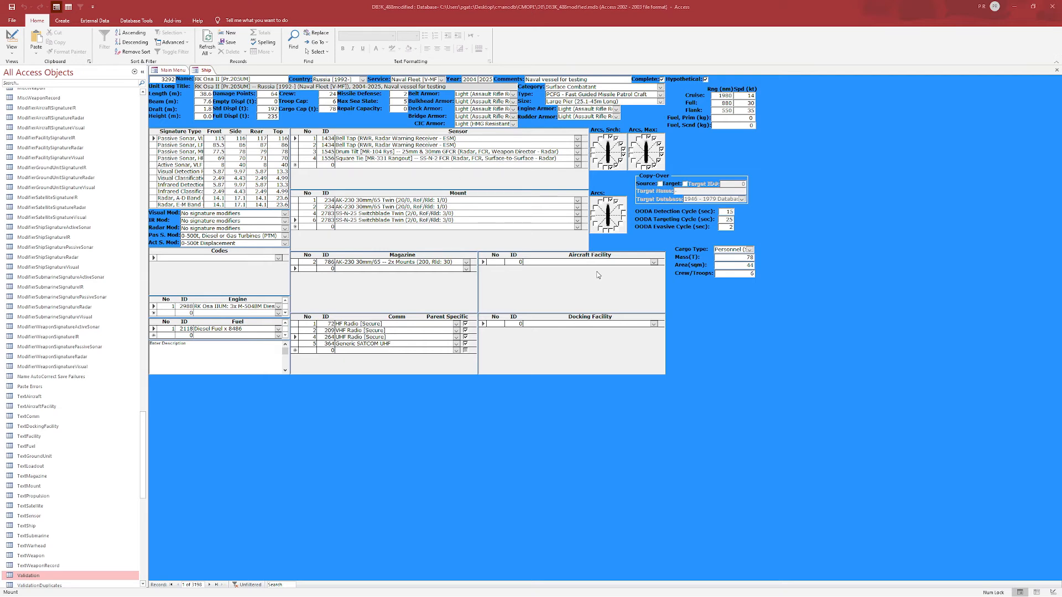
pyautogui.click(652, 326)
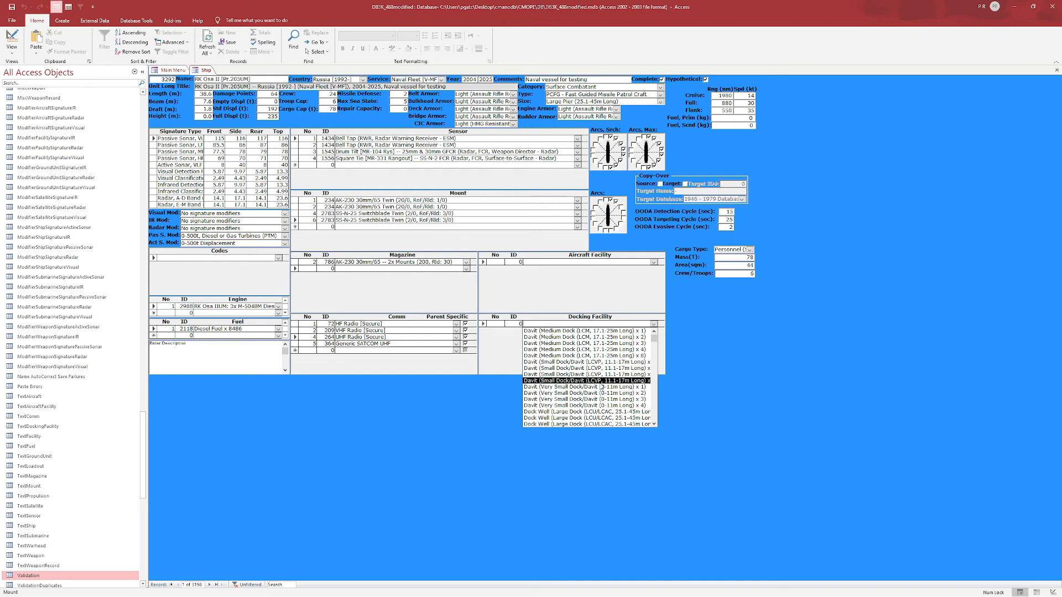
pyautogui.click(724, 352)
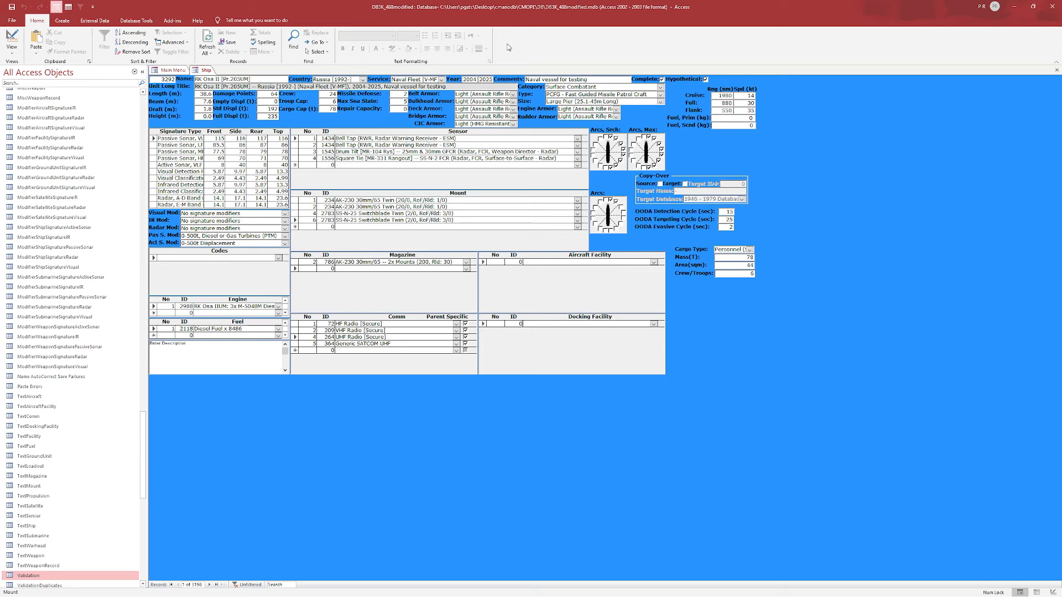
pyautogui.click(654, 262)
pyautogui.click(654, 262)
pyautogui.moveTo(221, 1)
pyautogui.mouseDown()
pyautogui.moveTo(490, 1)
pyautogui.moveTo(221, 1)
pyautogui.mouseUp()
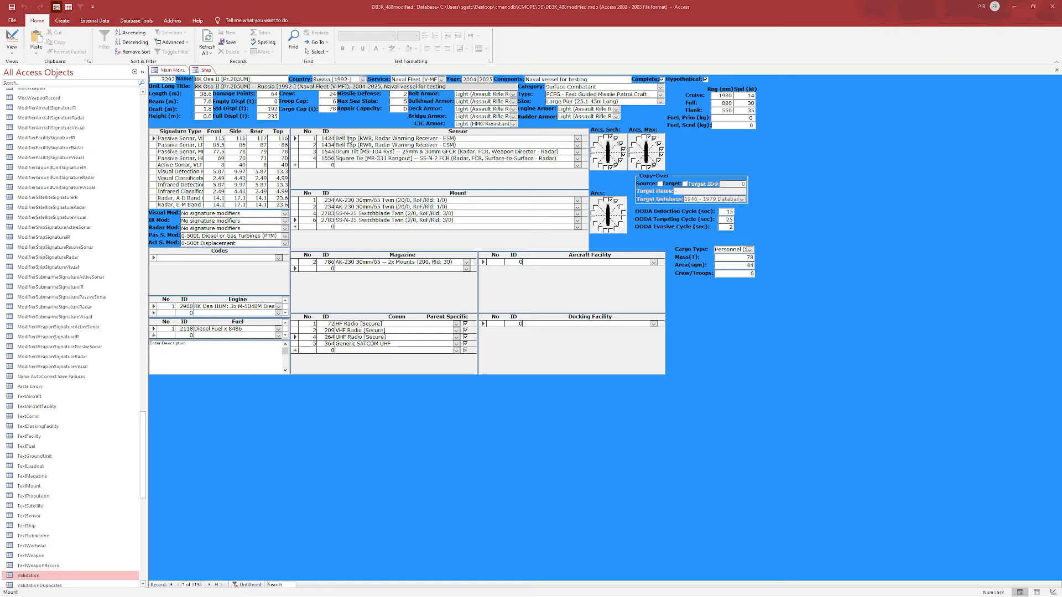
# - Open the sensor records from the ship's empty sensor entry and show them as a datasheet
pyautogui.click(352, 157)
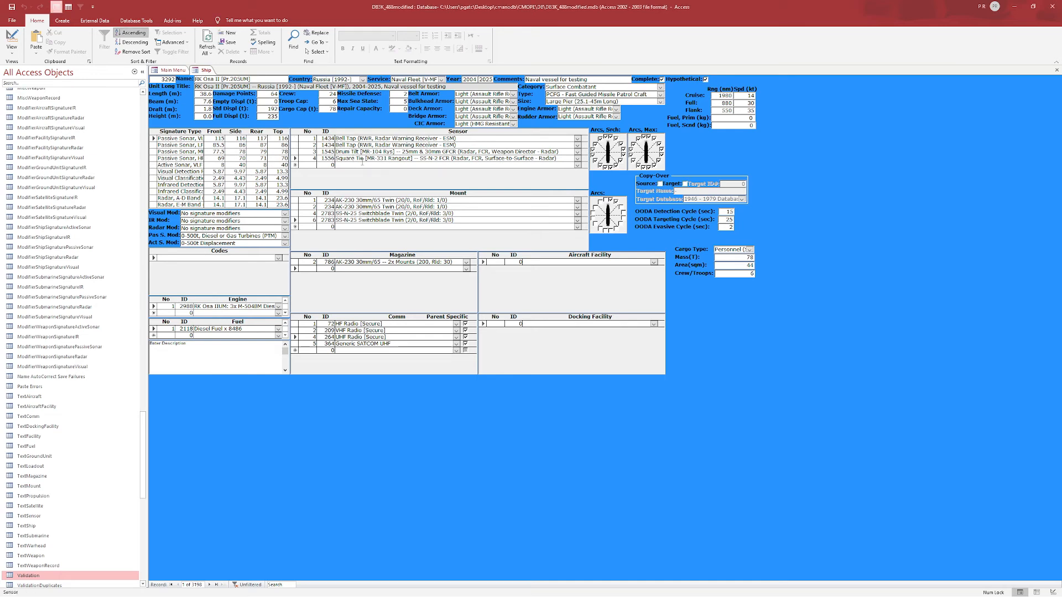
pyautogui.click(361, 165)
pyautogui.click(577, 165)
pyautogui.doubleClick(303, 167)
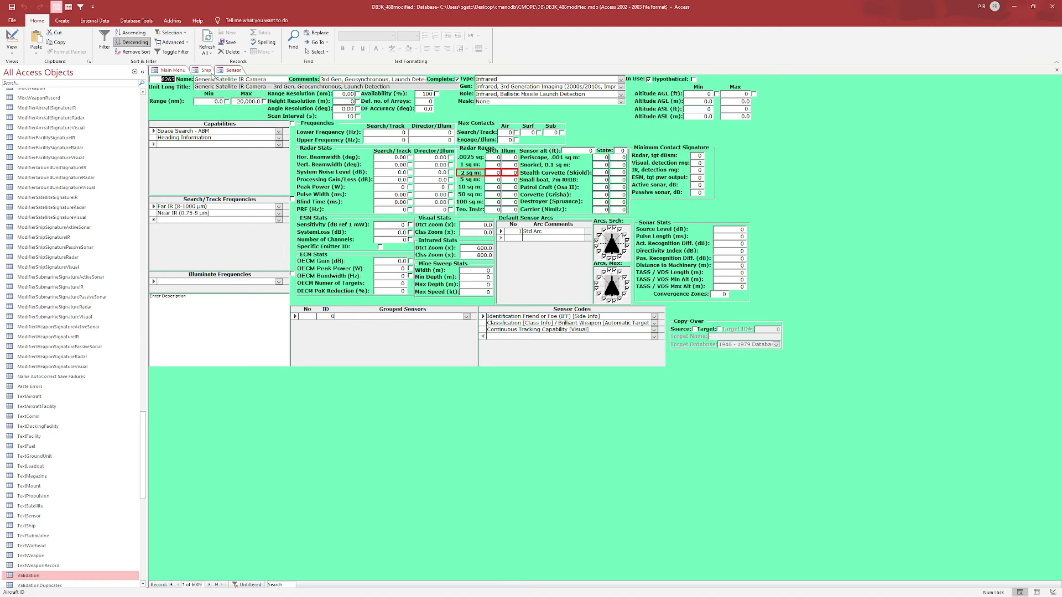
pyautogui.click(69, 7)
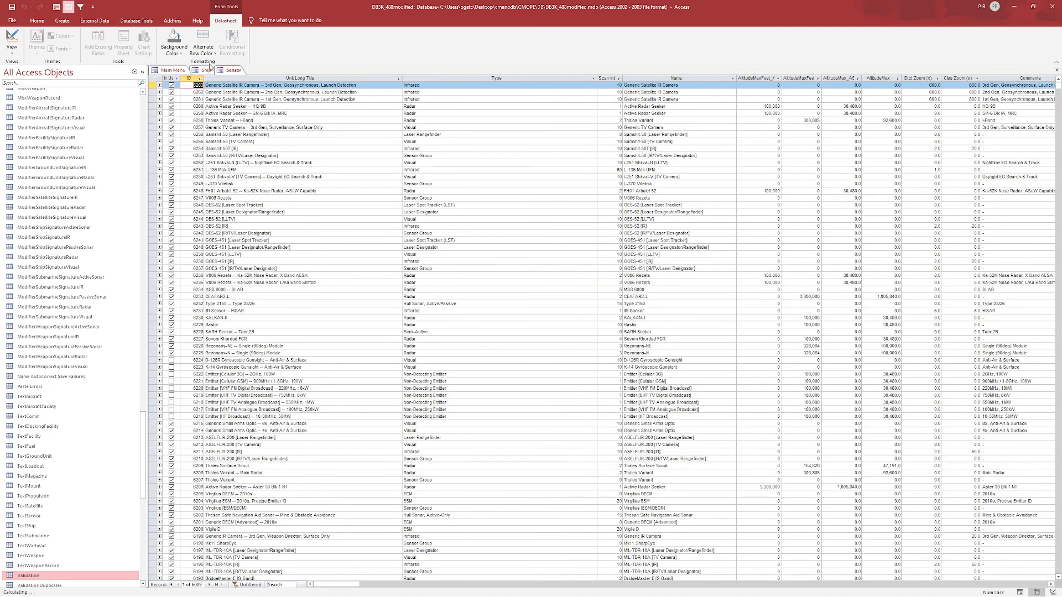
# - Filter the sensor records to those whose Unit Long Title contains OTH
pyautogui.click(443, 85)
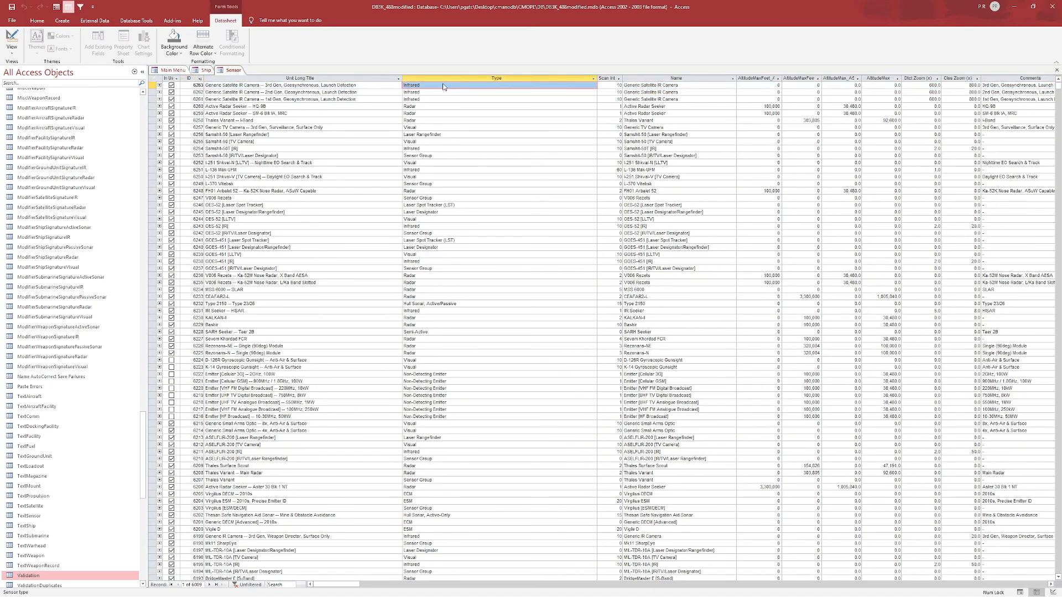
pyautogui.hotkey('shift', 'Tab')
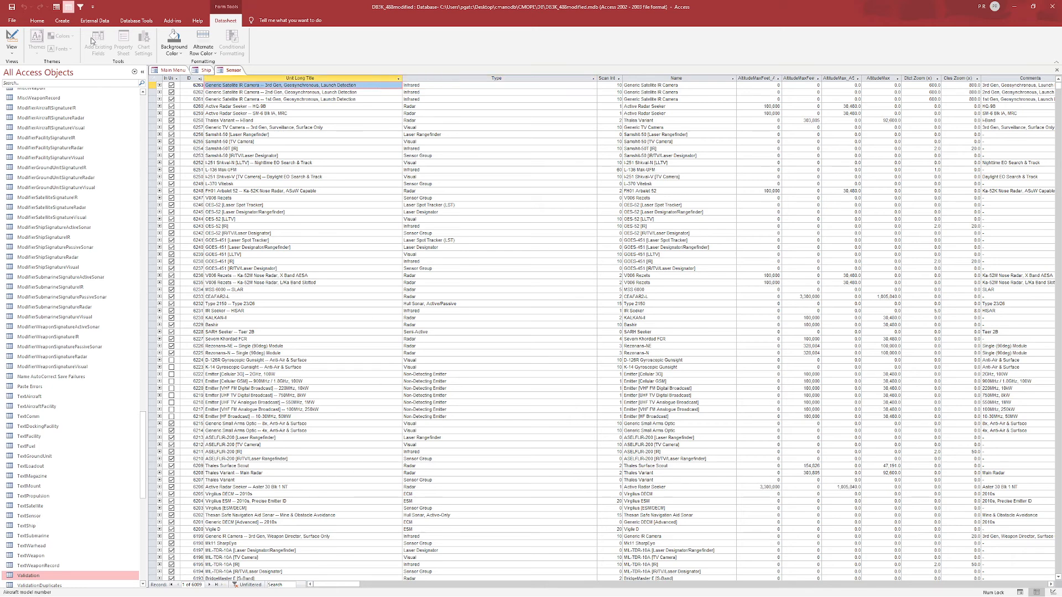
pyautogui.click(80, 6)
pyautogui.moveTo(232, 124)
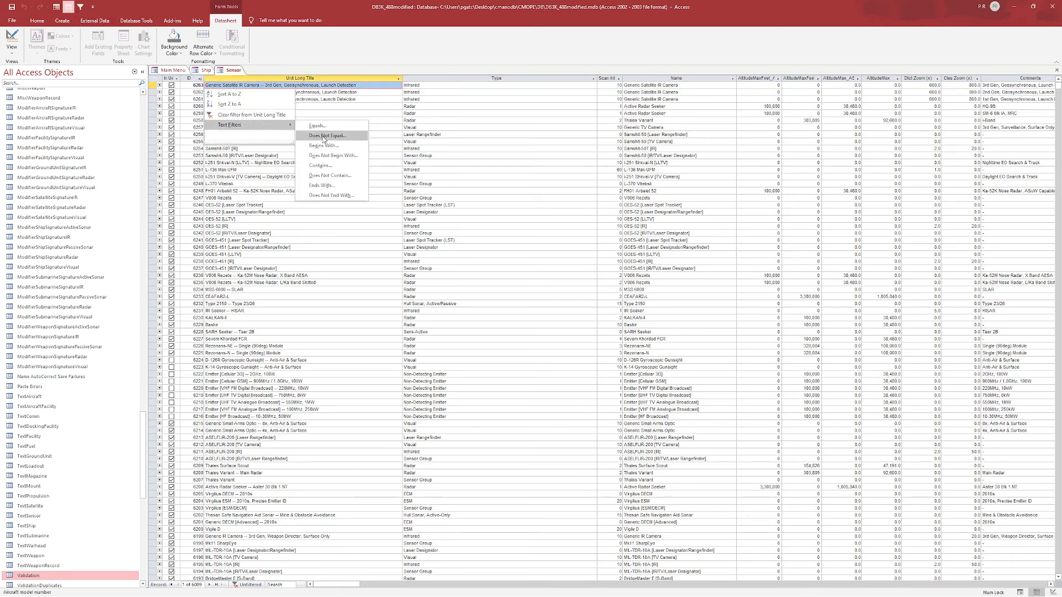
pyautogui.click(327, 165)
pyautogui.write('T')
pyautogui.hotkey('shift', 'BackSpace')
pyautogui.write('OT')
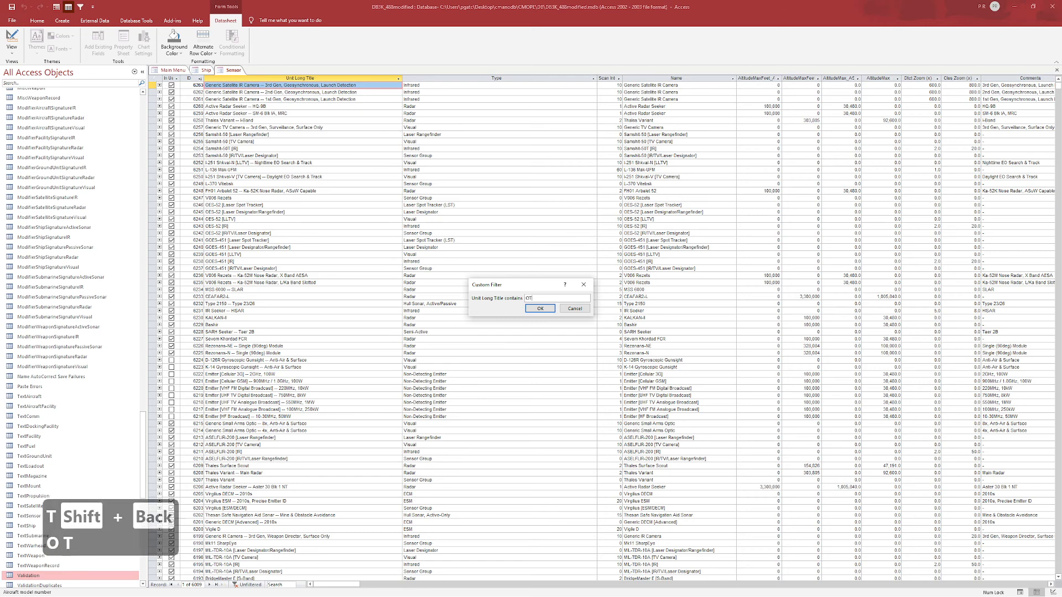
pyautogui.write('H')
pyautogui.press('Return')
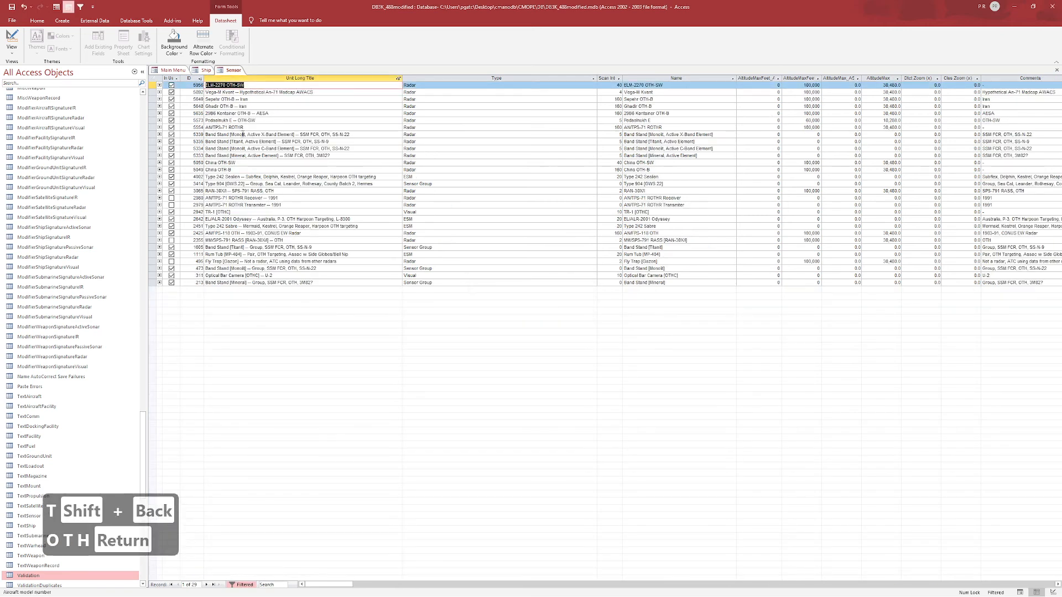
# - Add the Band Stand [Monolit, Active X-Band Element] sensor to the ship using ID 5339
pyautogui.click(245, 135)
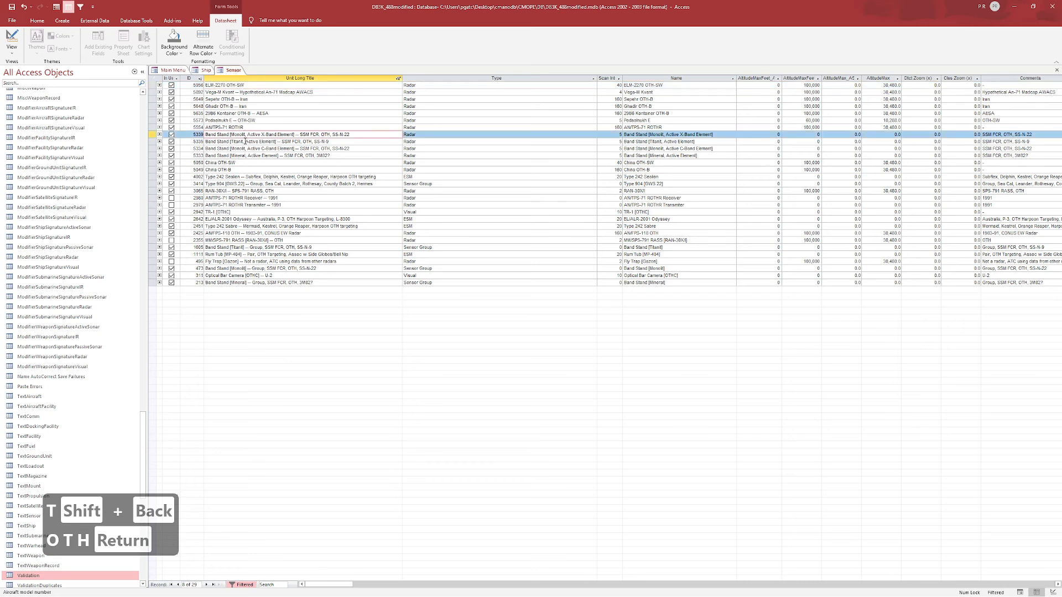
pyautogui.click(245, 142)
pyautogui.click(253, 134)
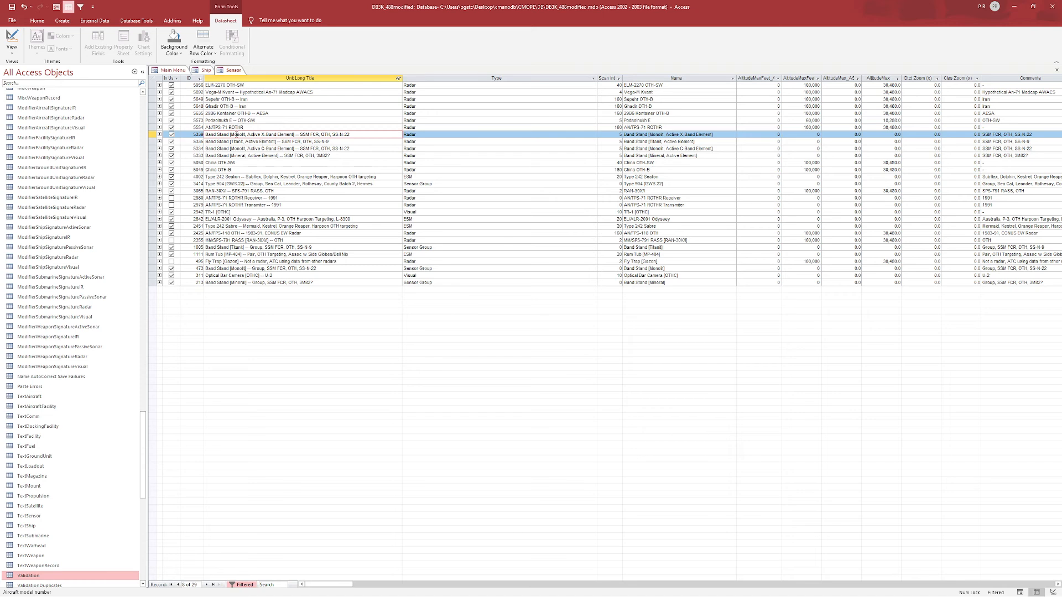
pyautogui.click(206, 70)
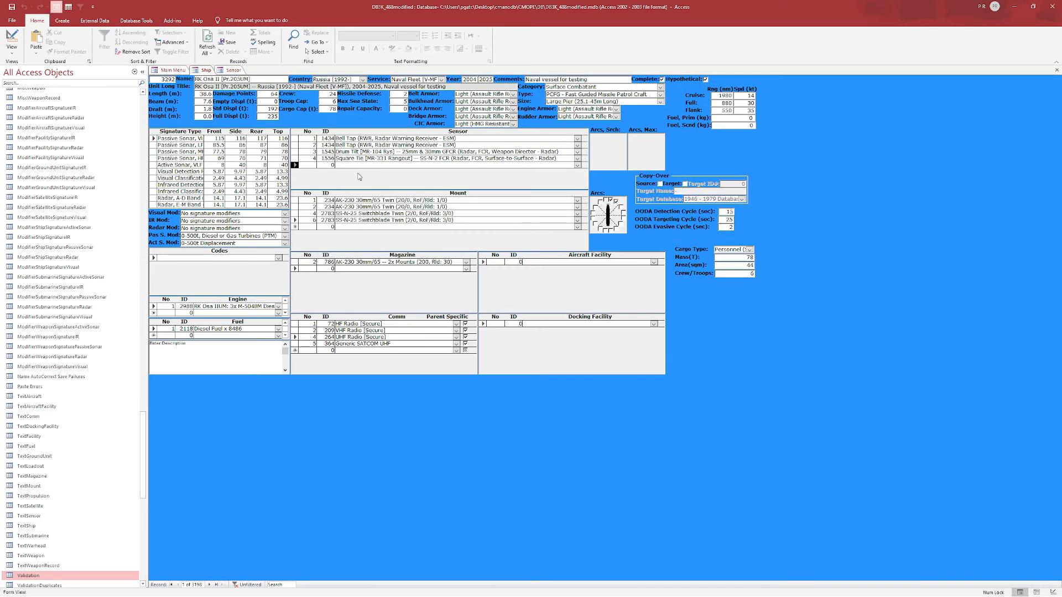
pyautogui.write('55339')
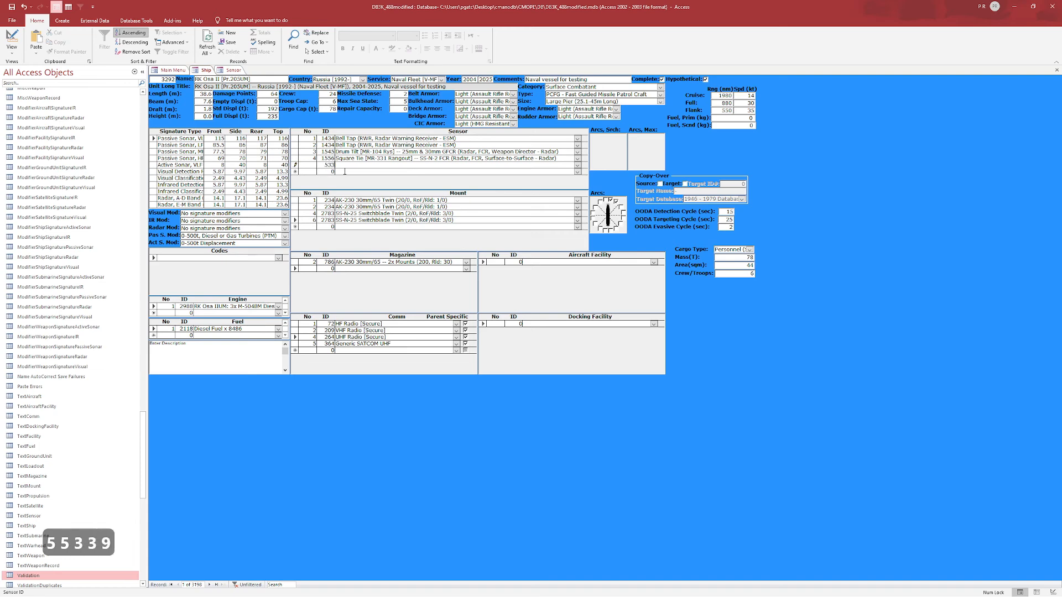
# - Add the Band Stand [Monolit, Active C-Band Element] sensor to the ship using ID 5334
pyautogui.write('433')
pyautogui.press('BackSpace')
pyautogui.press('BackSpace')
pyautogui.press('BackSpace')
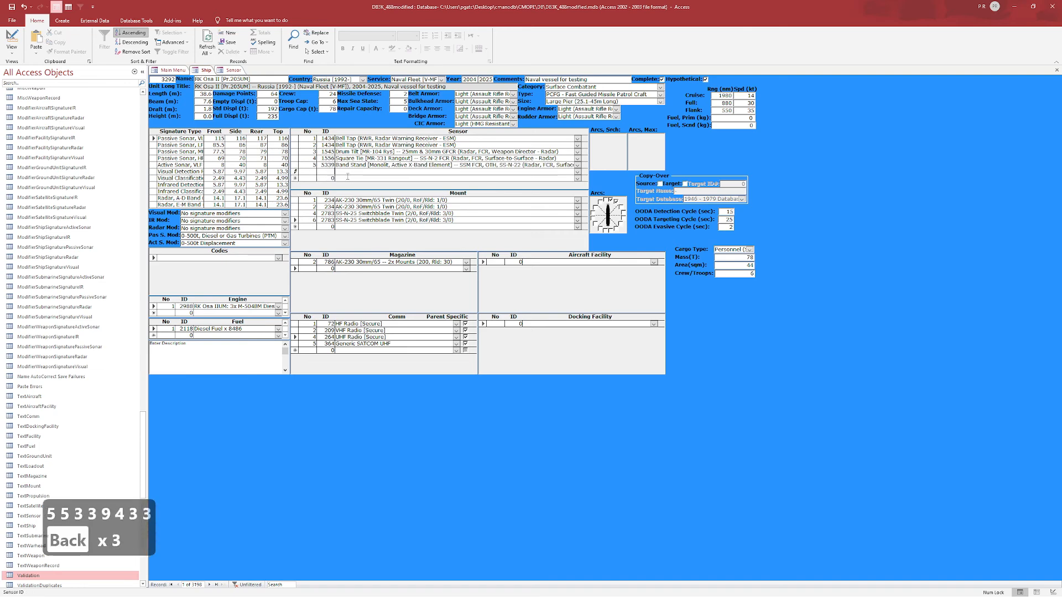
pyautogui.write('5334')
pyautogui.press('Return')
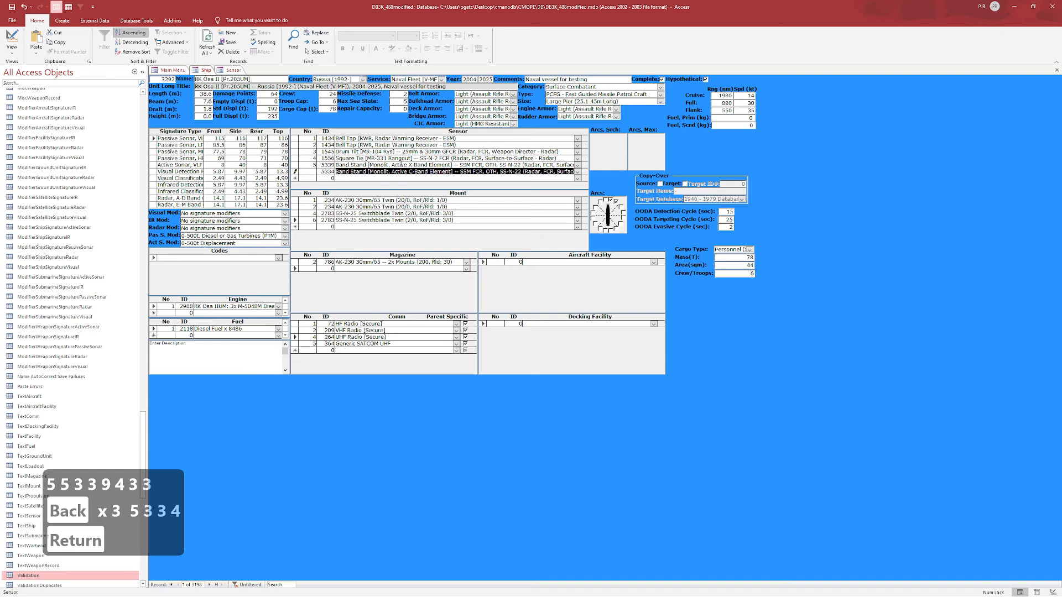
# - Examine the X-band Band Stand's full sensor record and check the arcs of the ship's Band Stand and Square Tie sensors
pyautogui.click(233, 71)
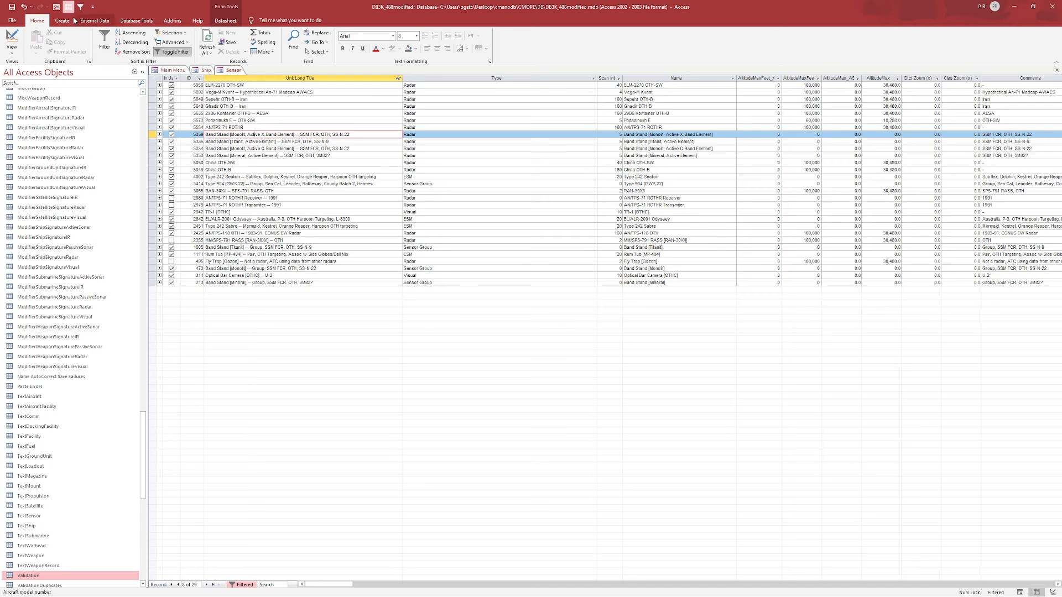
pyautogui.click(56, 6)
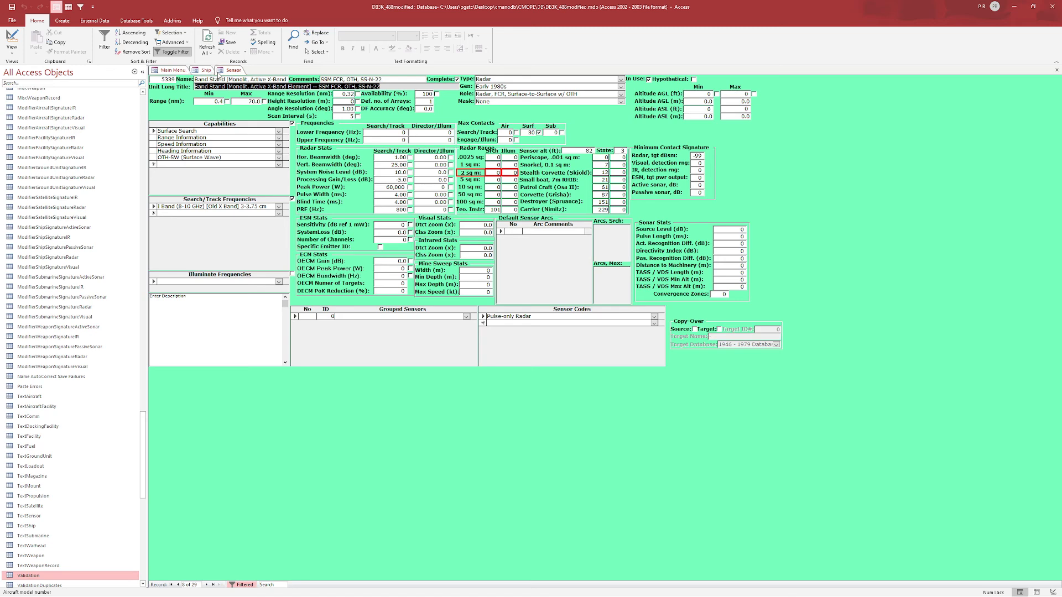
pyautogui.click(211, 71)
pyautogui.click(545, 164)
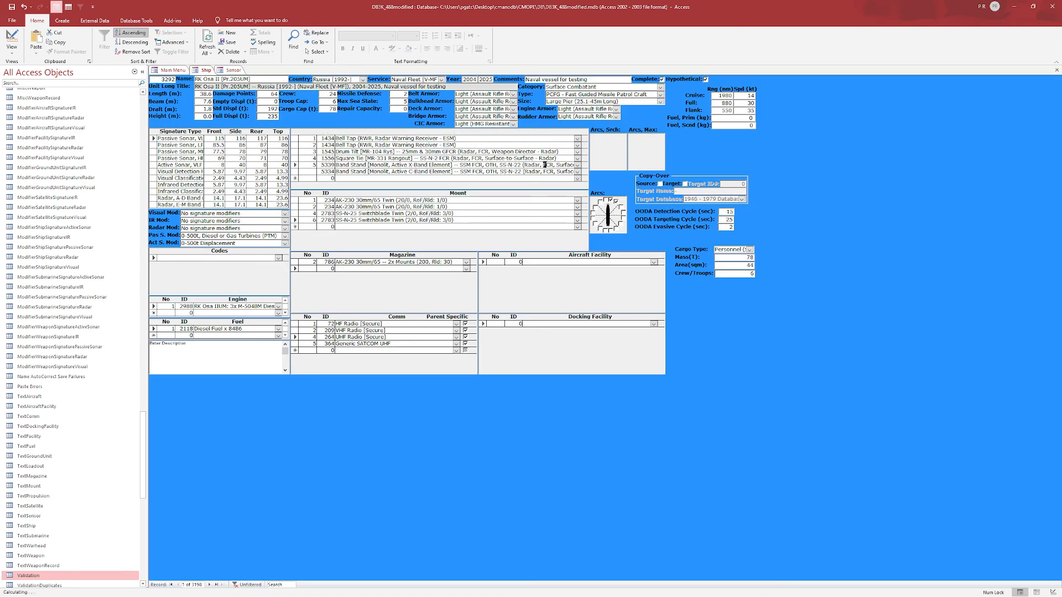
pyautogui.click(548, 172)
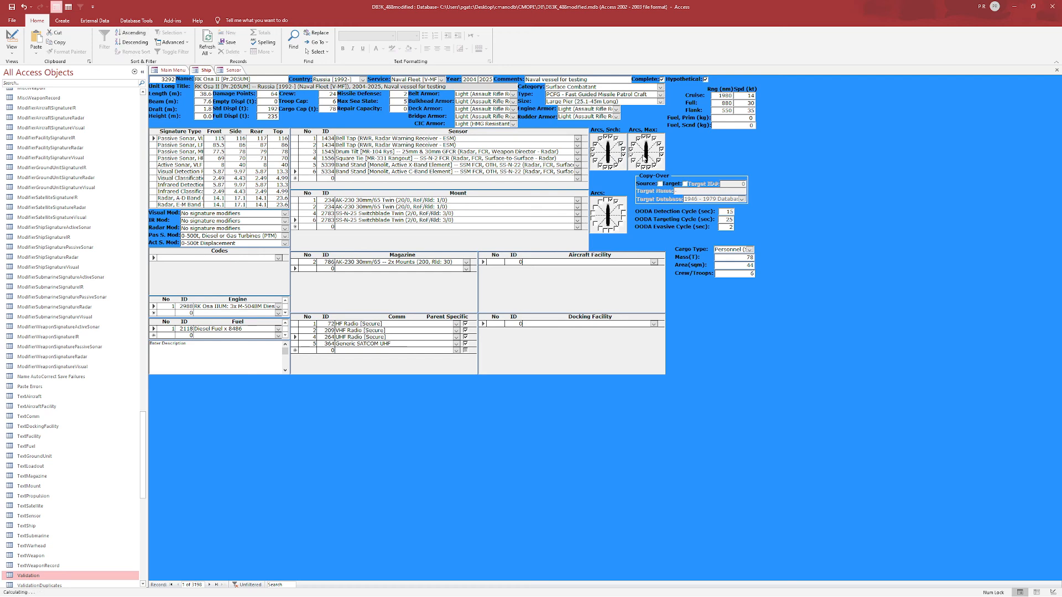
pyautogui.click(405, 160)
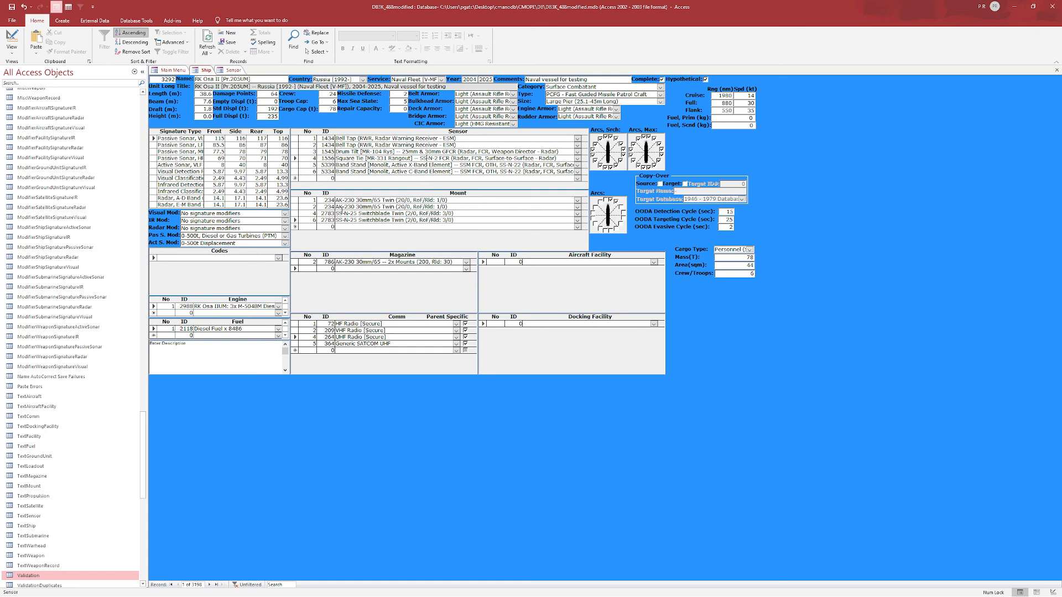
pyautogui.click(233, 215)
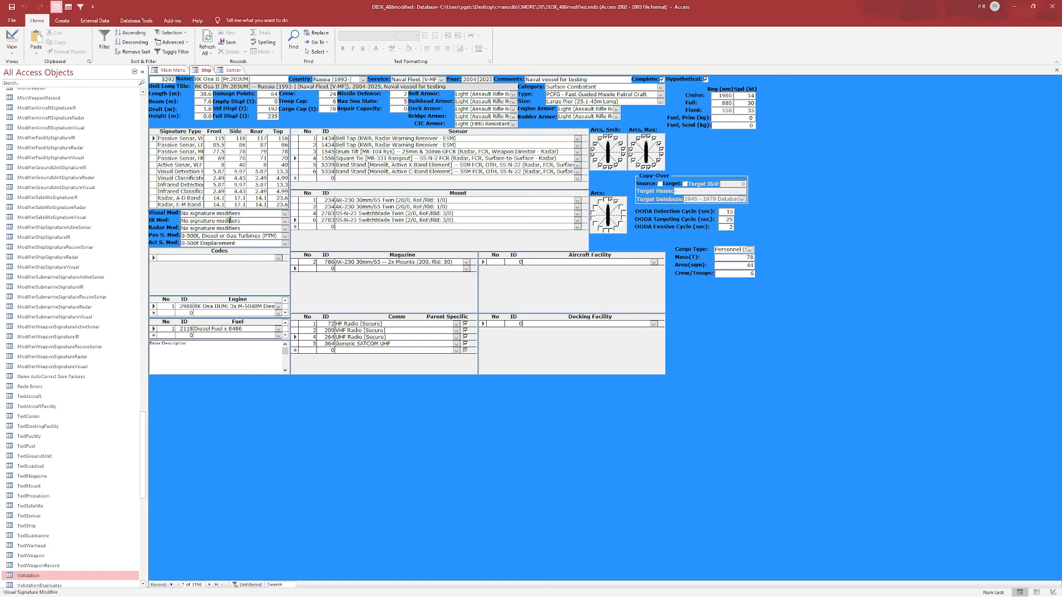
# - Set the ship's visual signature modifier to Low-viz (military) and its radar signature modifier to Simple superstructure shaping
pyautogui.click(286, 221)
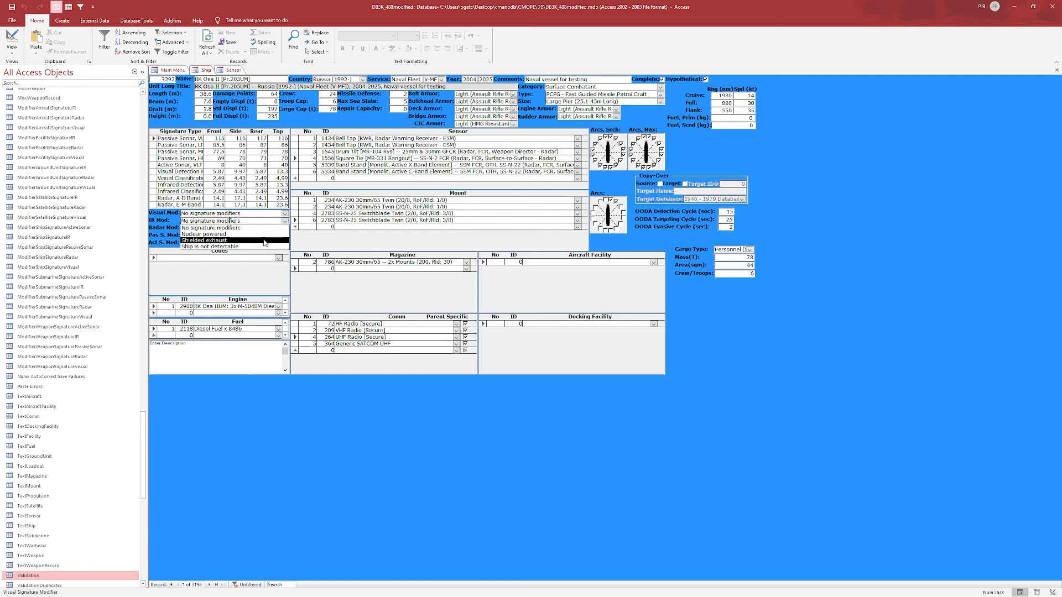
pyautogui.click(285, 221)
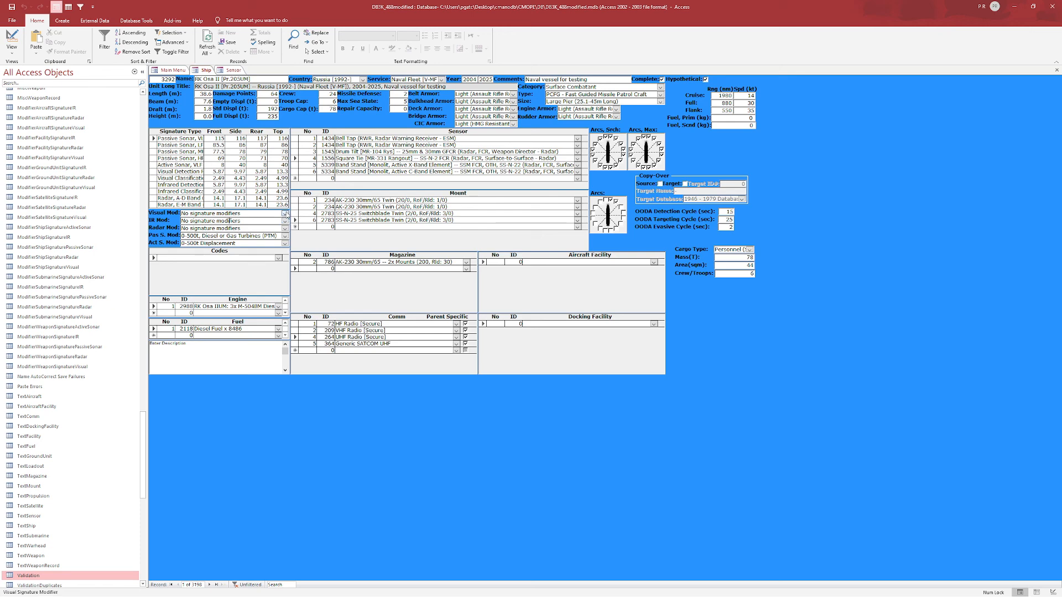
pyautogui.click(286, 213)
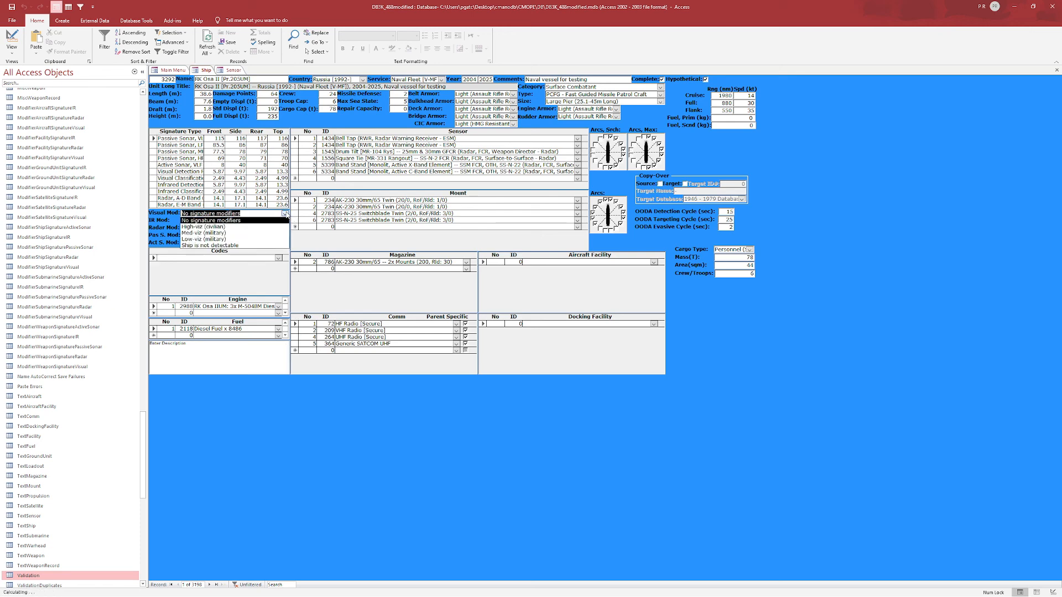
pyautogui.click(271, 239)
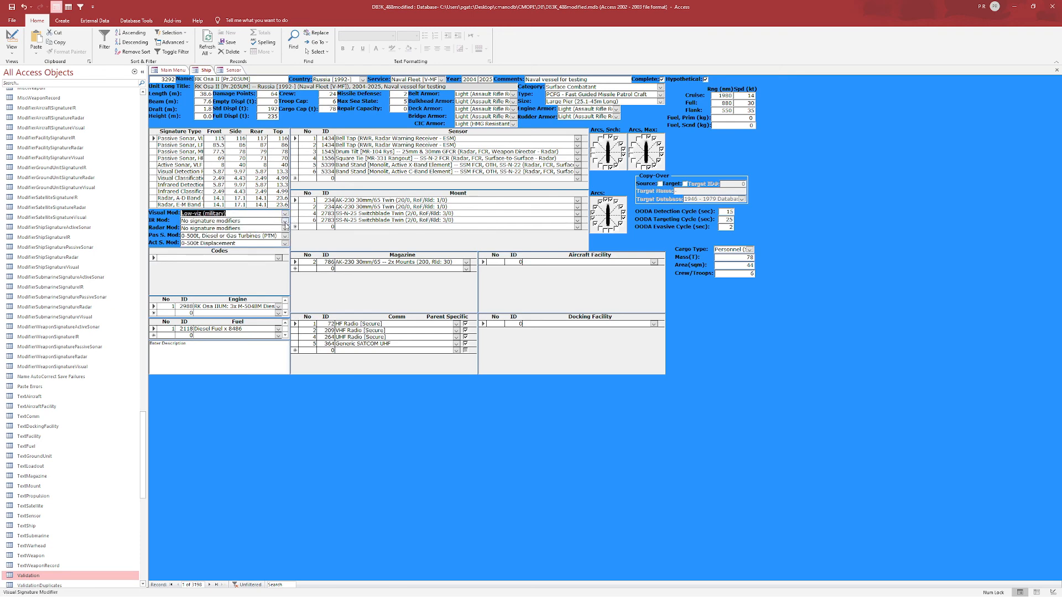
pyautogui.click(285, 228)
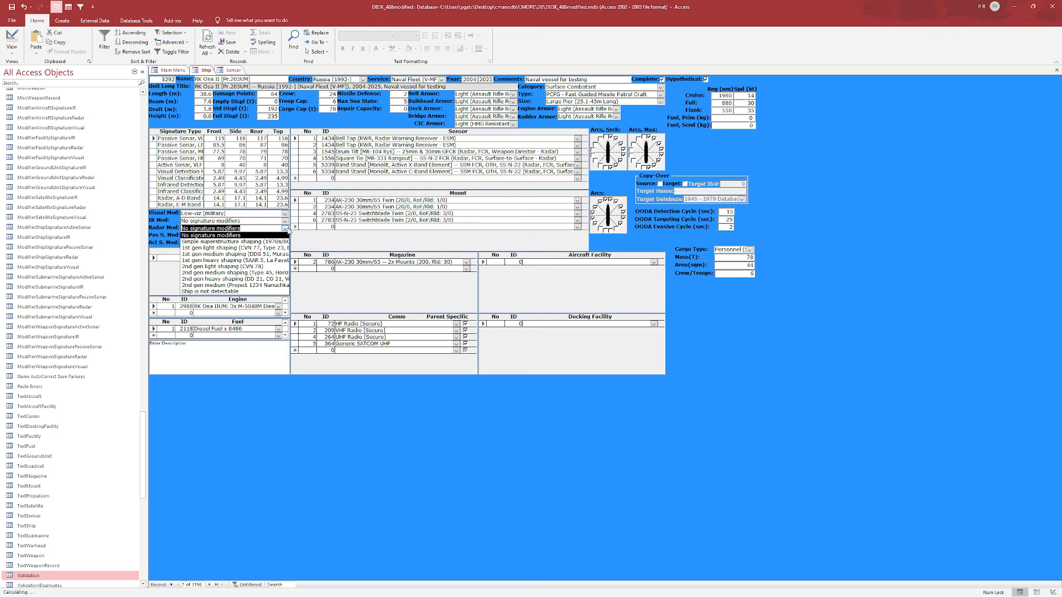
pyautogui.click(249, 241)
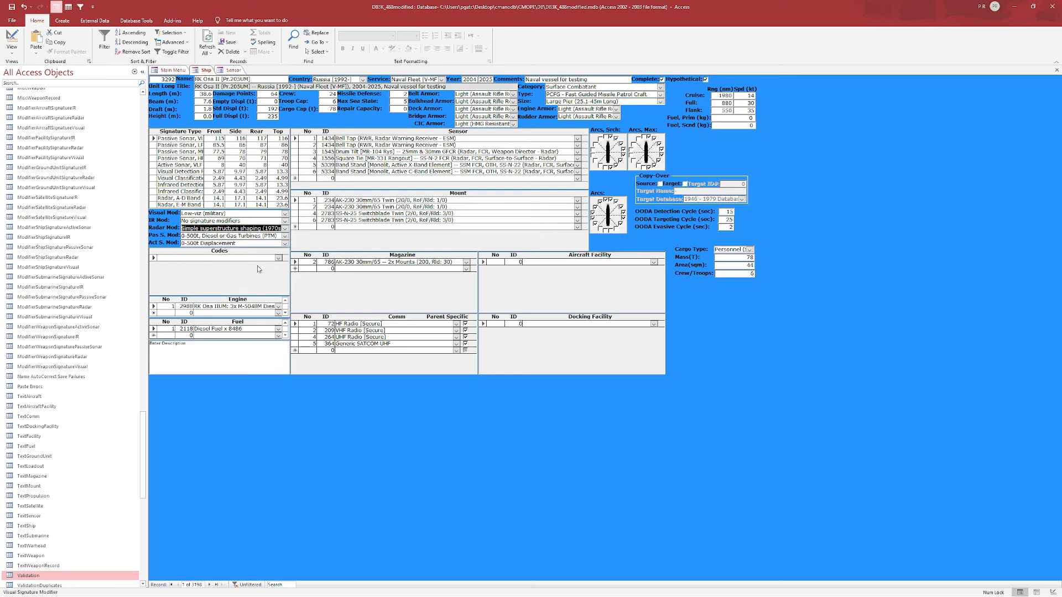